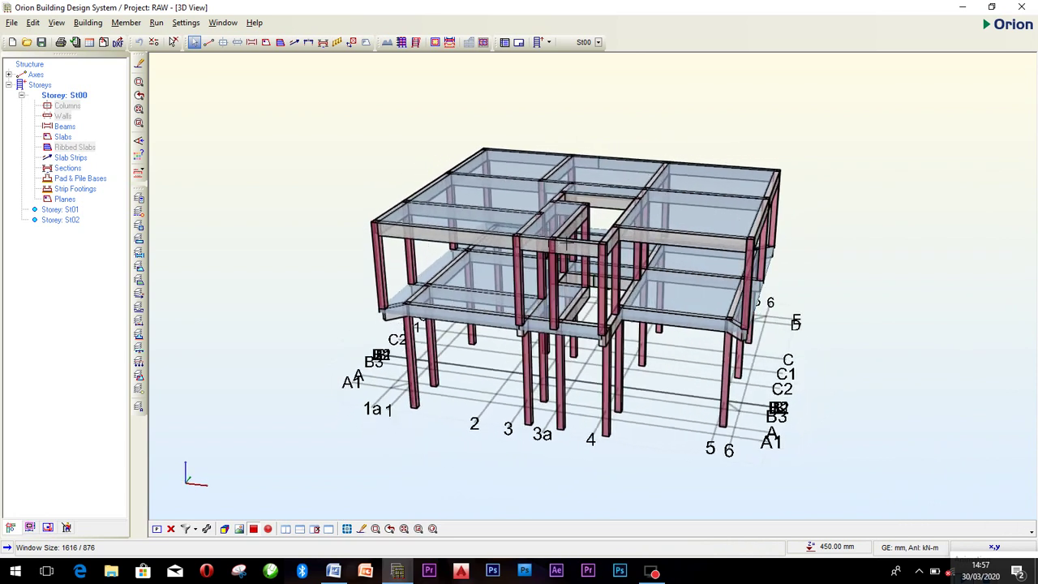
Step: Close the 3D view of the frame and show storey St01 in plan
middle_drag(596, 352, 653, 328)
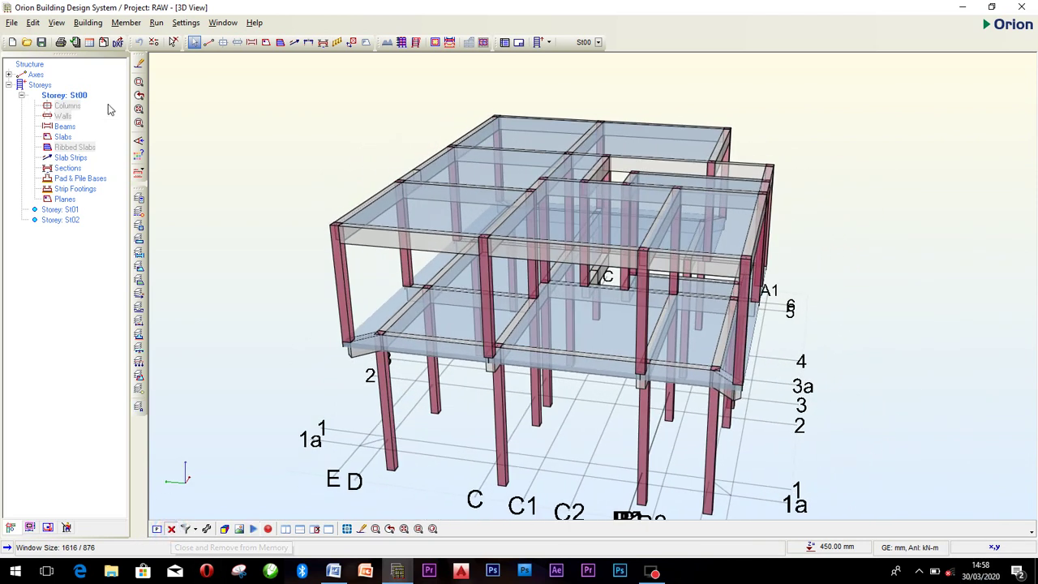
click(171, 528)
click(63, 209)
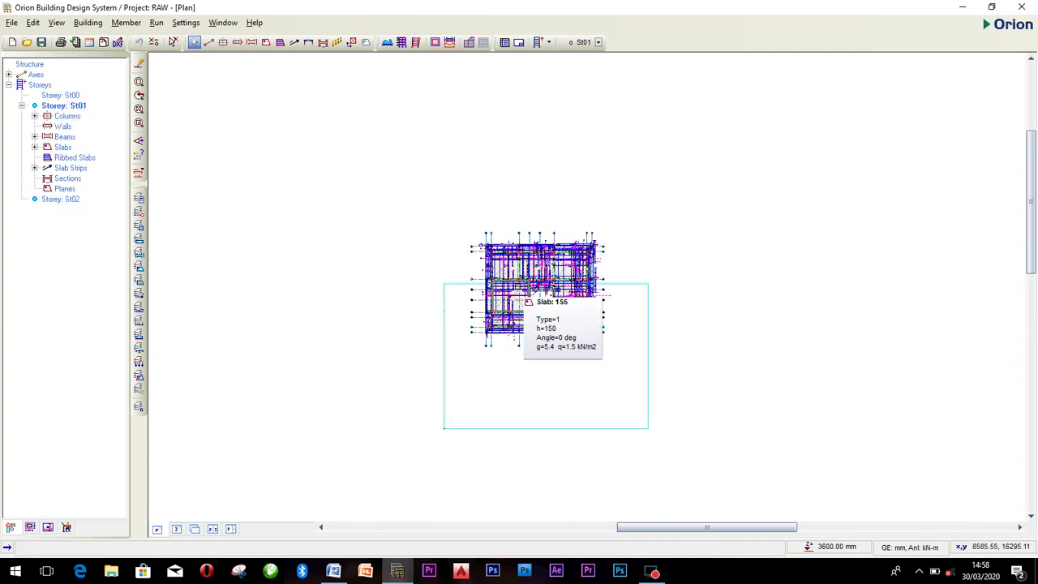
click(637, 241)
click(637, 241)
scroll(518, 240, up, 5)
scroll(517, 240, up, 3)
scroll(429, 301, up, 2)
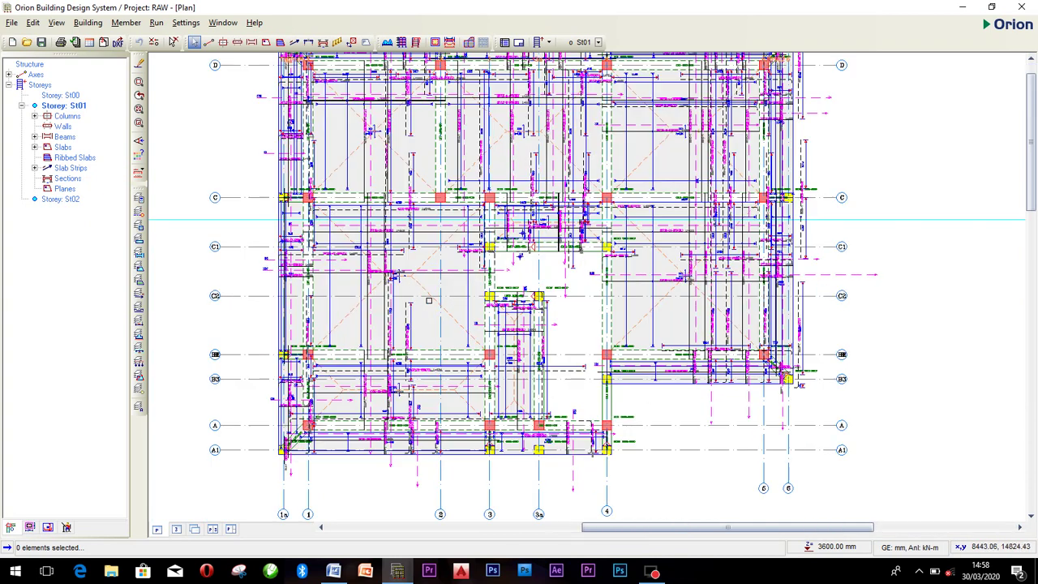
scroll(429, 301, down, 3)
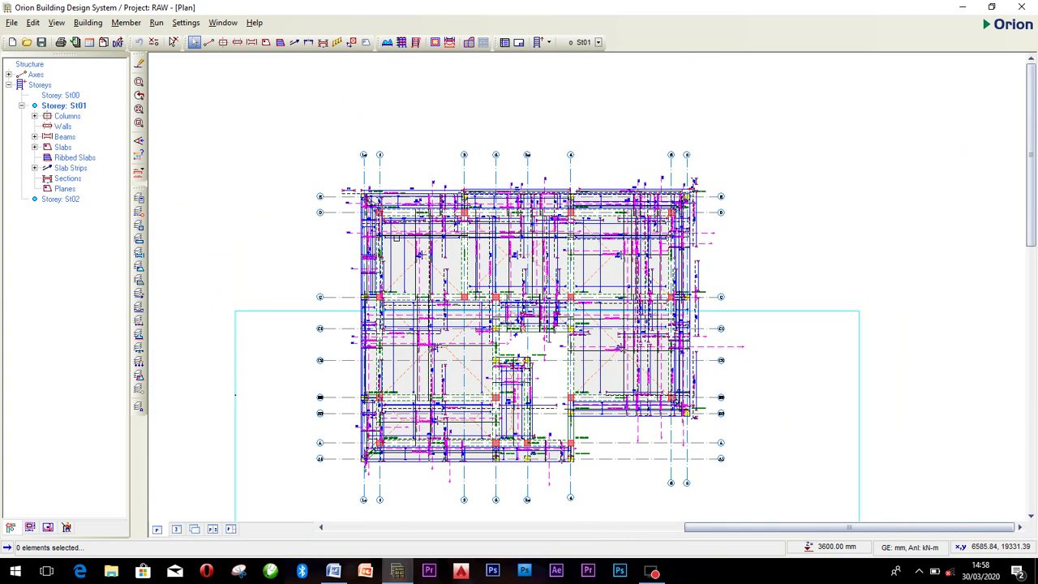
Step: Make ground storey St00 the active storey and bring its columns into view
click(61, 95)
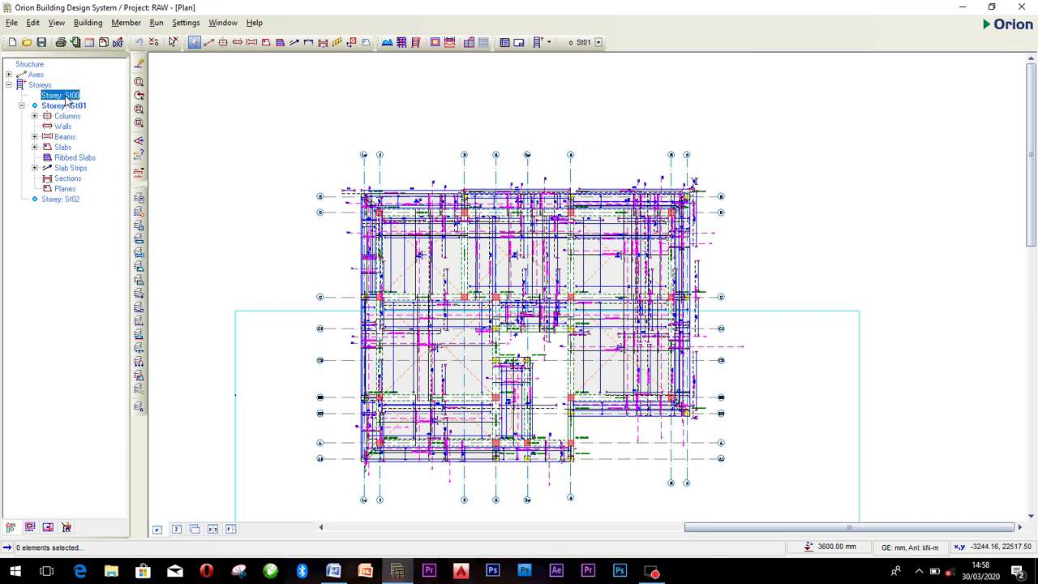
double_click(65, 95)
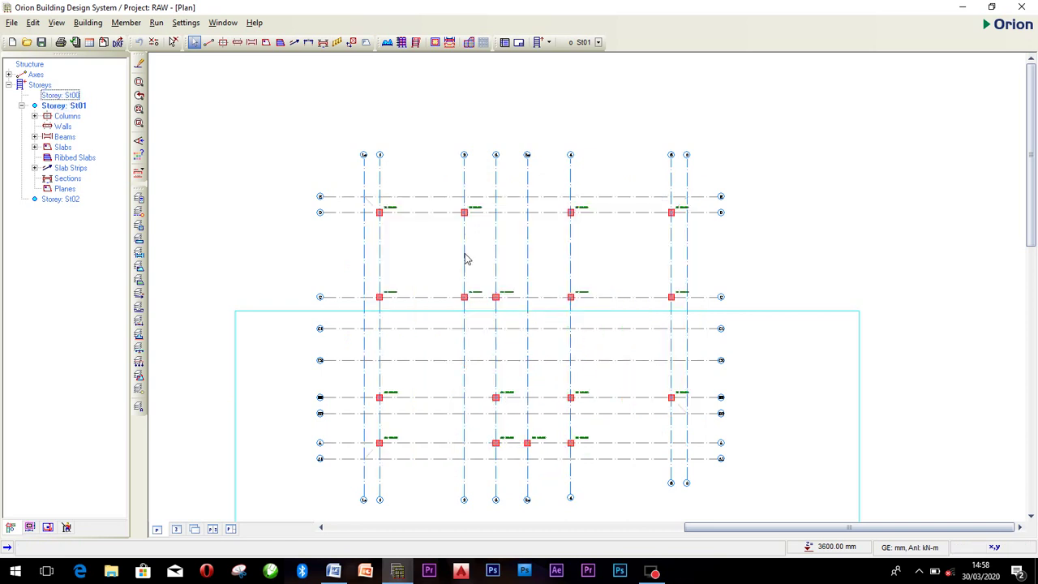
middle_drag(609, 359, 622, 324)
scroll(595, 303, up, 1)
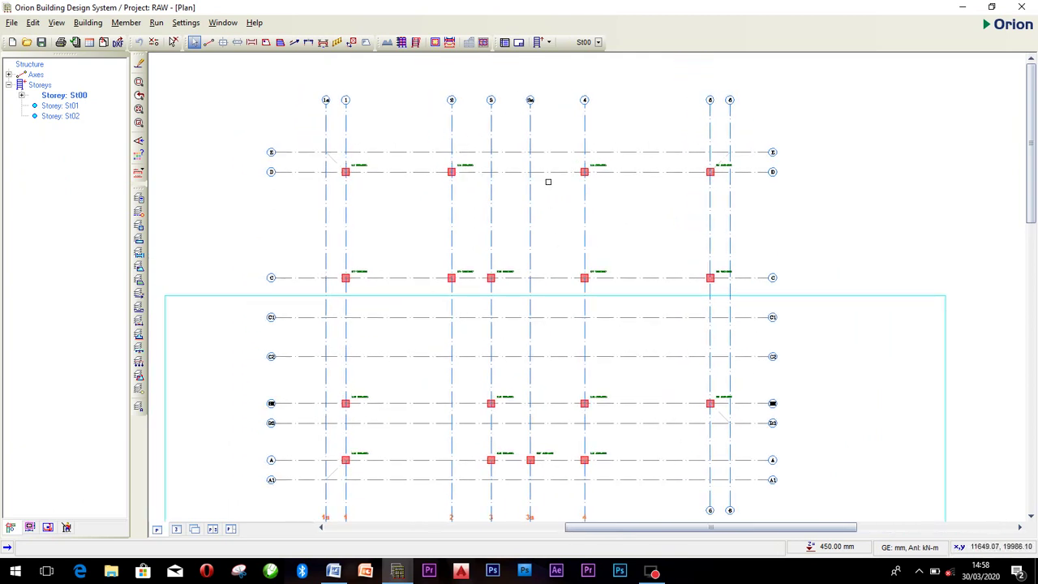
scroll(385, 165, up, 3)
Step: Zoom in on the St00 column grid and select column 1C1
middle_drag(281, 158, 524, 220)
scroll(526, 231, up, 4)
scroll(625, 248, down, 3)
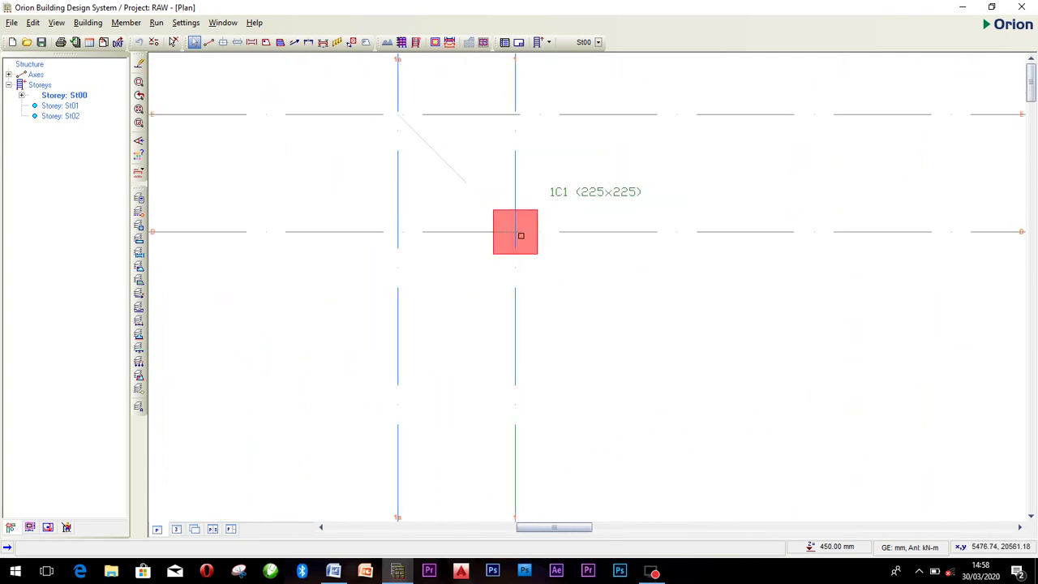
scroll(687, 261, down, 2)
scroll(687, 261, down, 2)
scroll(470, 236, up, 4)
scroll(430, 262, up, 2)
scroll(468, 253, up, 1)
scroll(470, 252, down, 5)
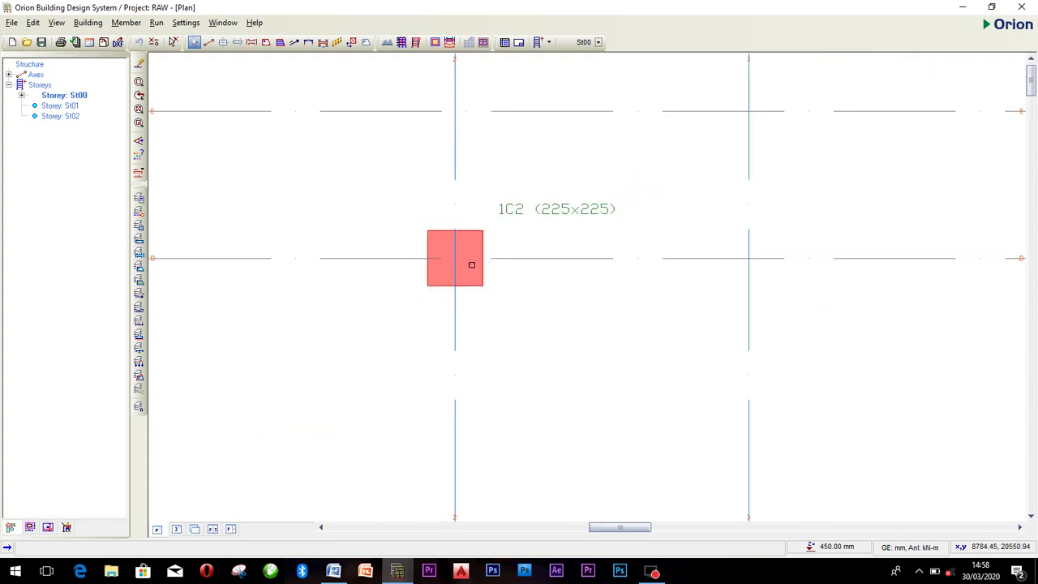
scroll(479, 269, down, 3)
middle_drag(479, 269, 446, 131)
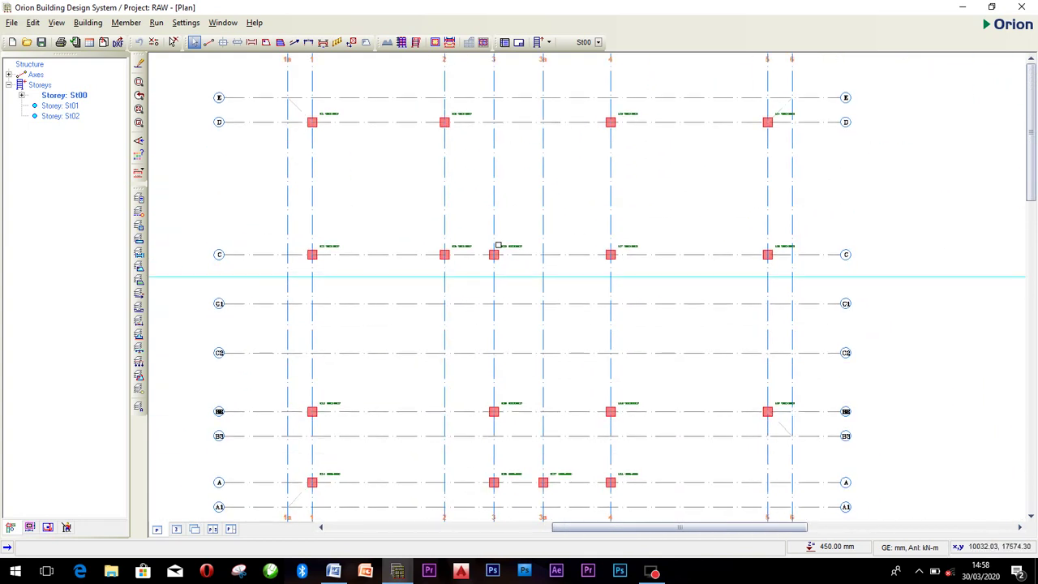
scroll(472, 226, down, 1)
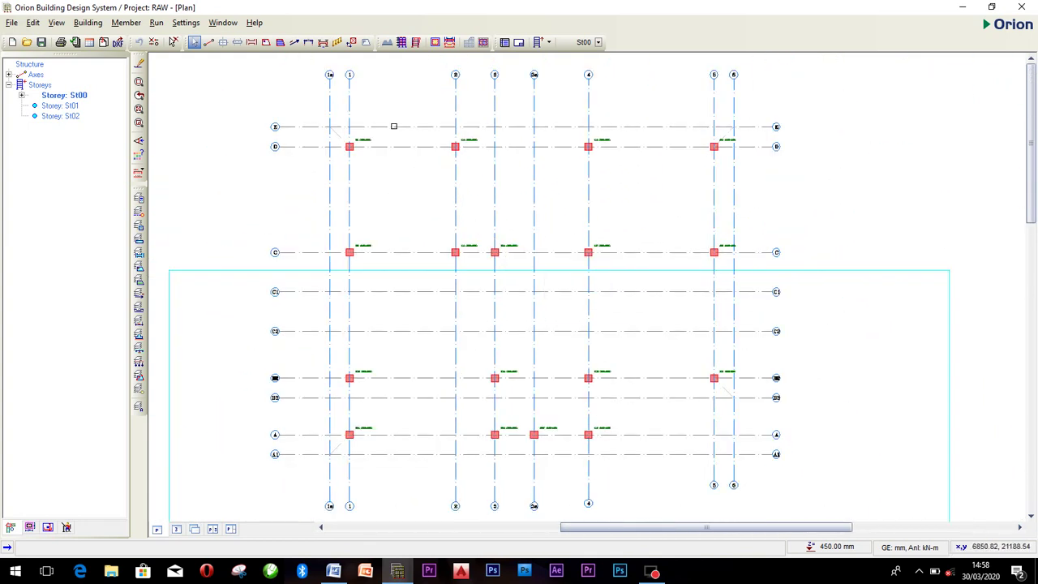
scroll(350, 135, up, 3)
middle_drag(444, 210, 437, 303)
scroll(354, 274, up, 2)
click(354, 275)
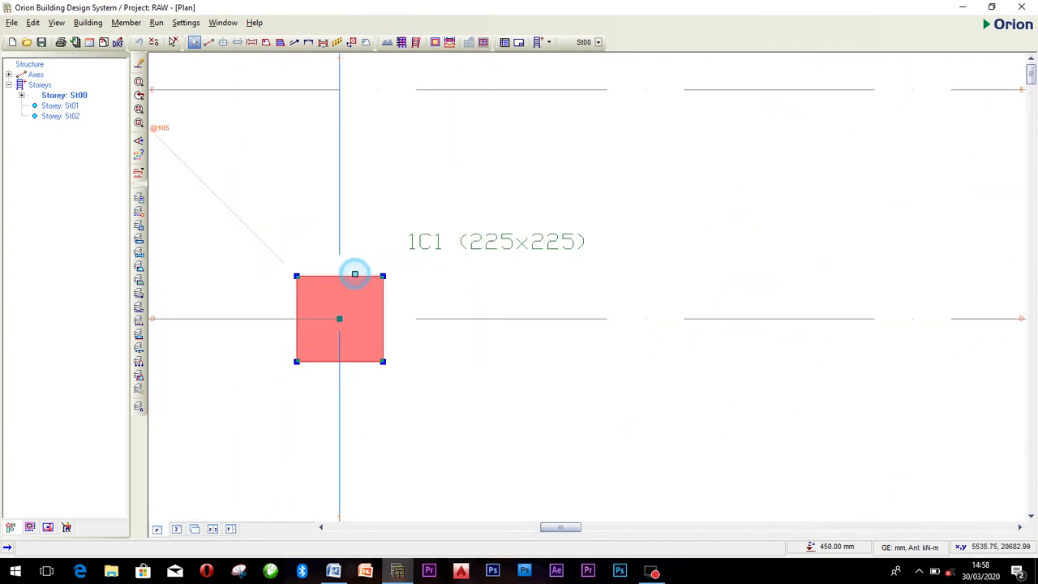
Step: Insert a pad base under column 1C1 with a 300 mm footing depth
right_click(354, 274)
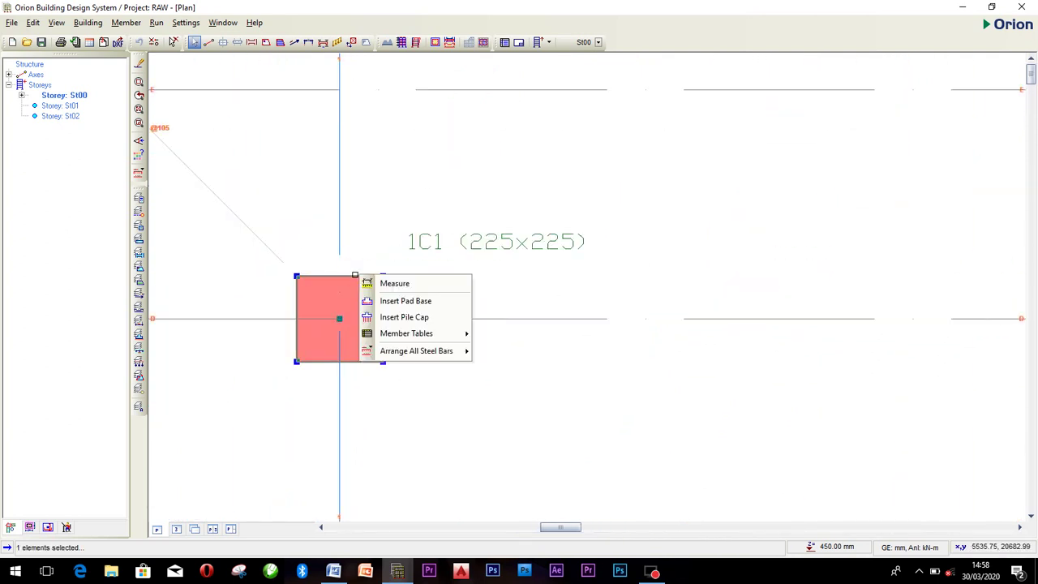
click(432, 303)
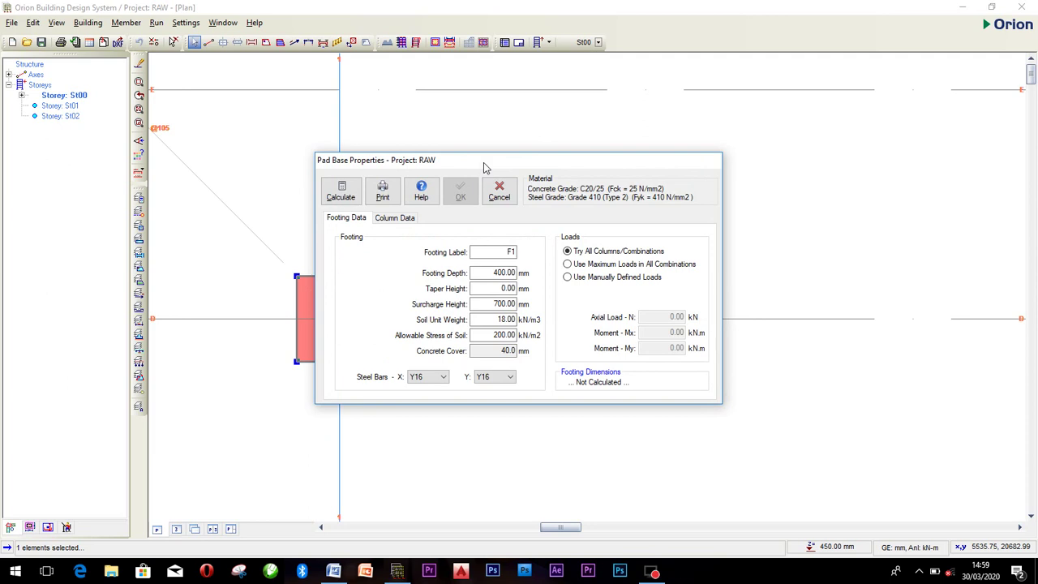
drag(484, 168, 420, 165)
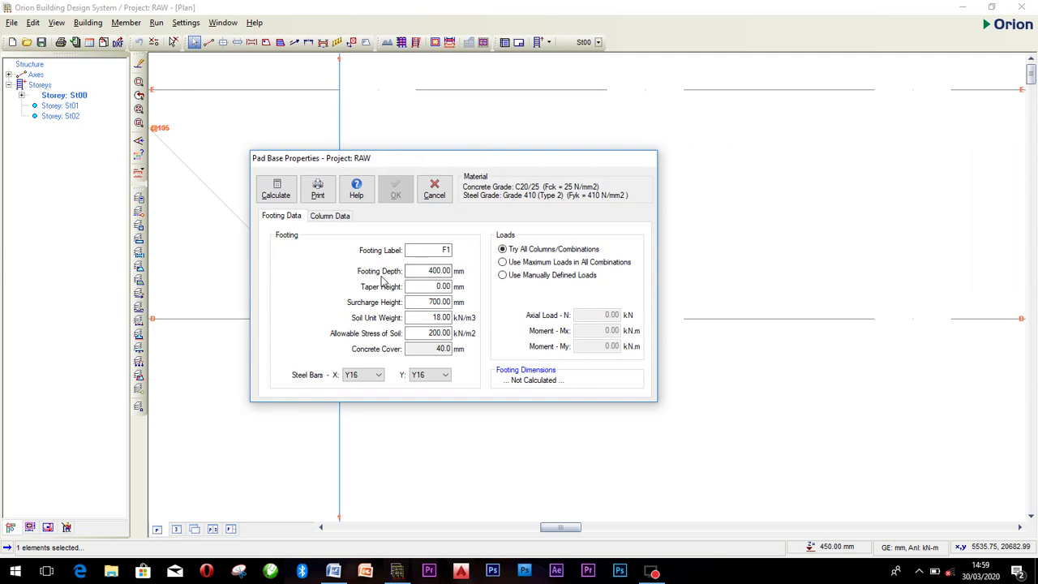
double_click(434, 270)
click(442, 275)
text(3)
click(414, 352)
Step: Keep Y16 bars in the X direction and review the Column Data load combinations
click(378, 375)
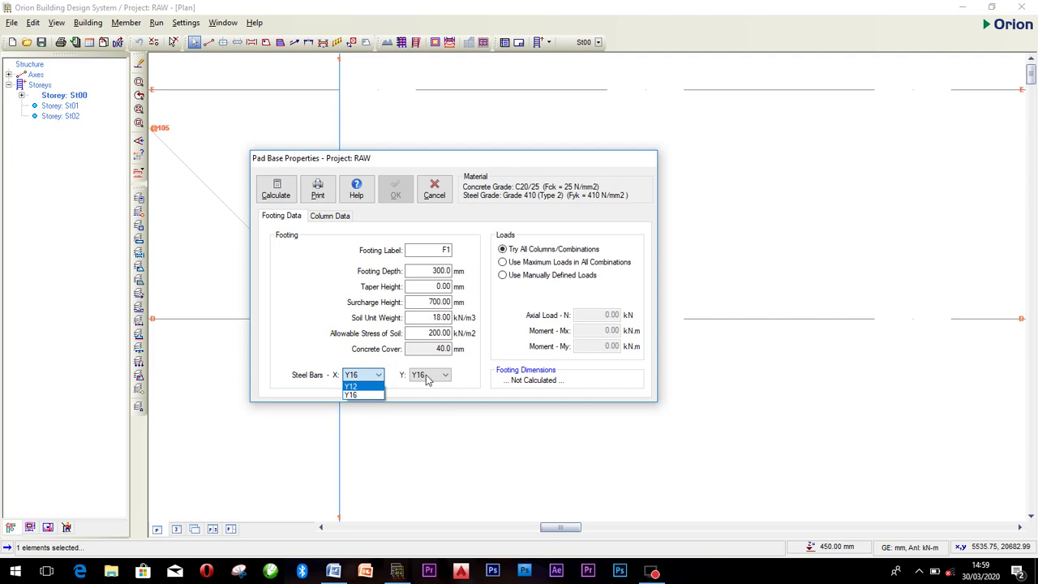
click(476, 367)
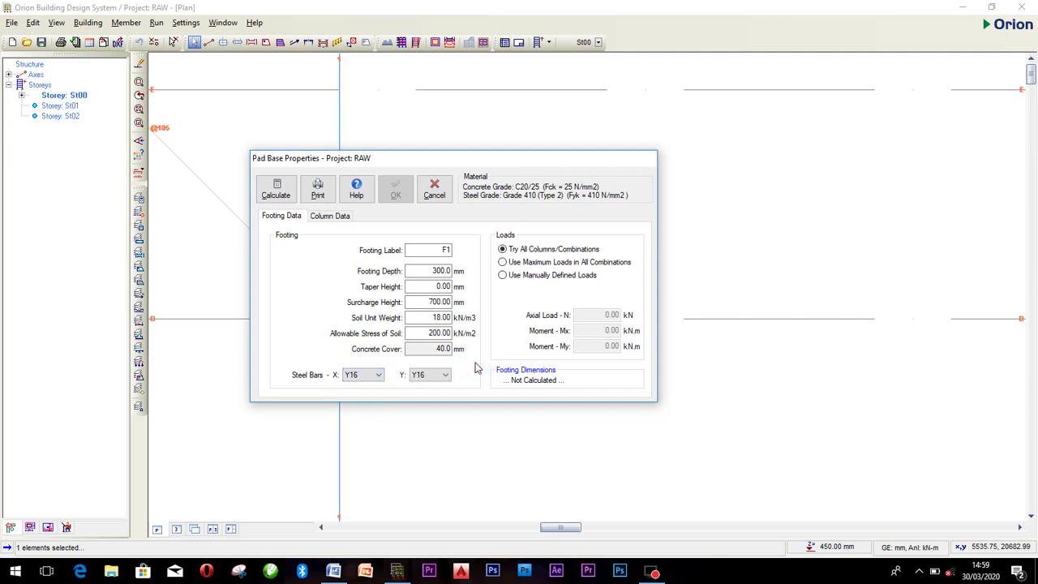
click(378, 375)
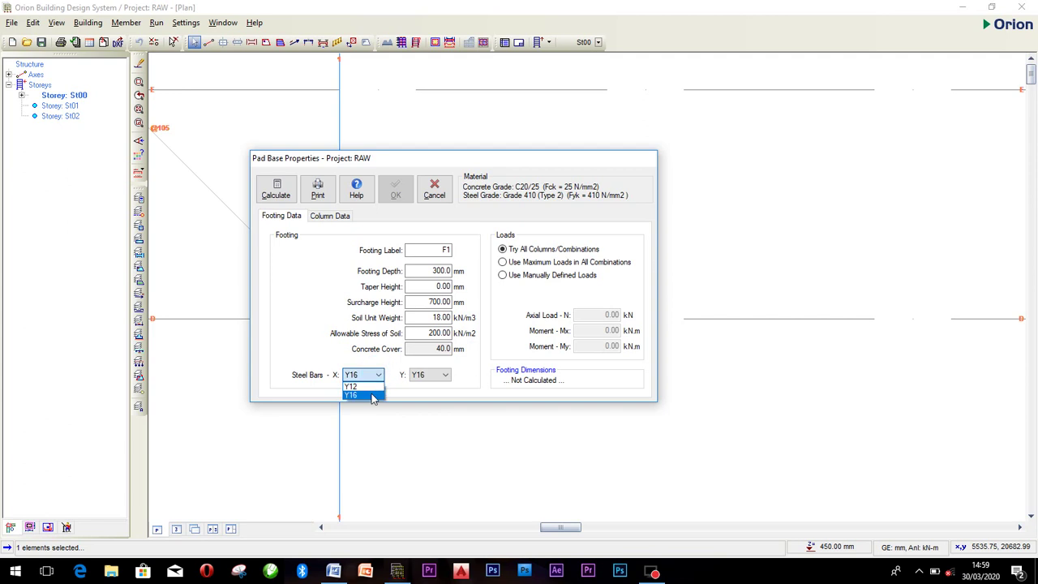
click(373, 396)
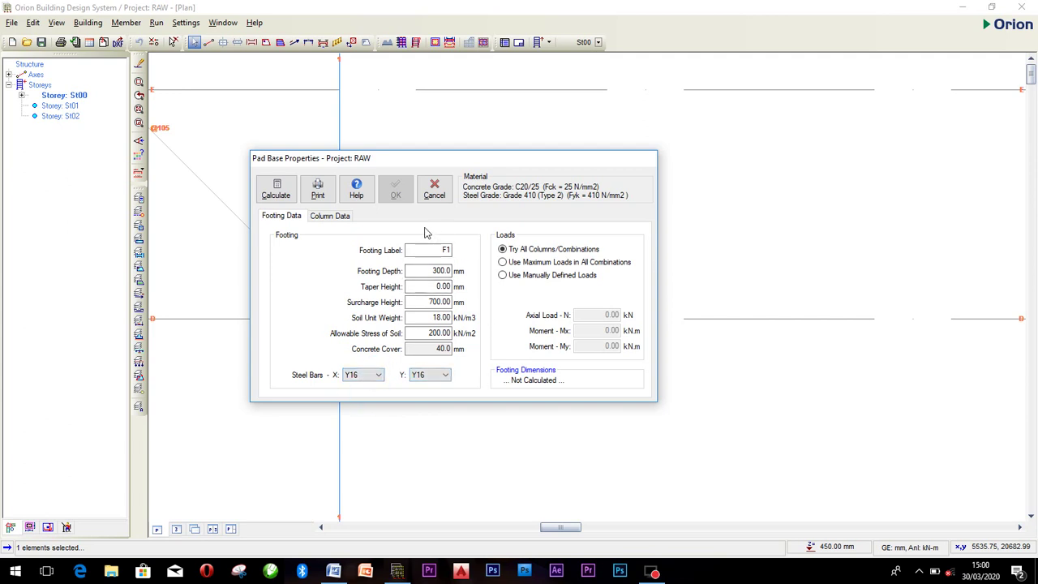
click(334, 216)
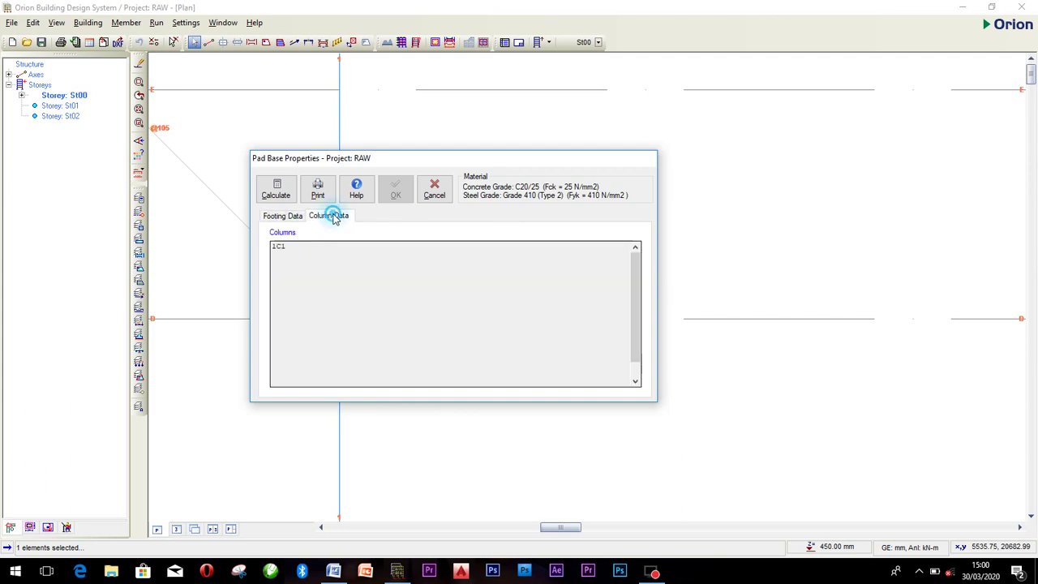
click(290, 217)
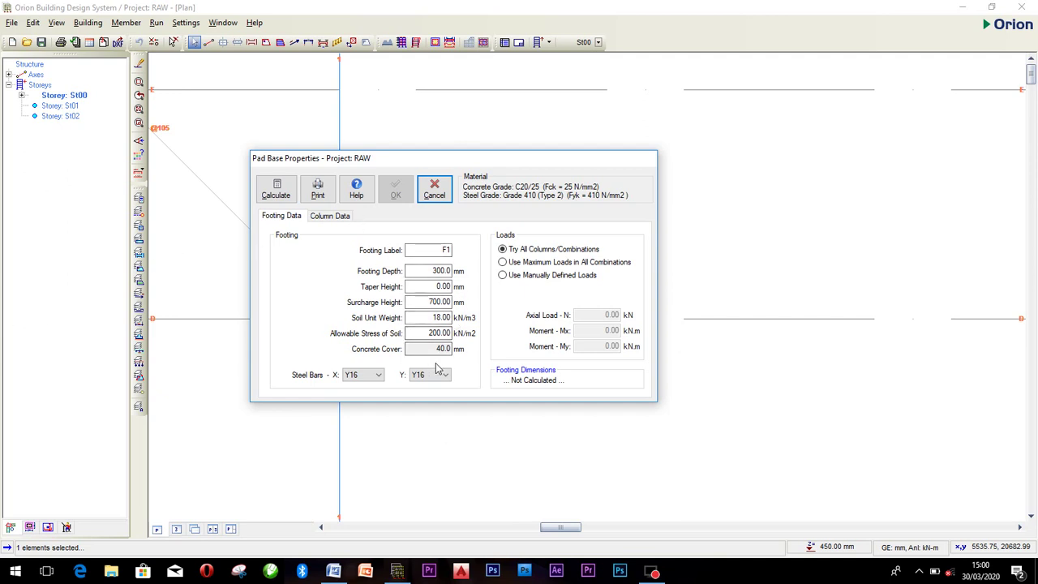
Step: Calculate footing F1, check the Y16 bars at 250, and make it a square 1000 × 1000 mm pad
click(276, 189)
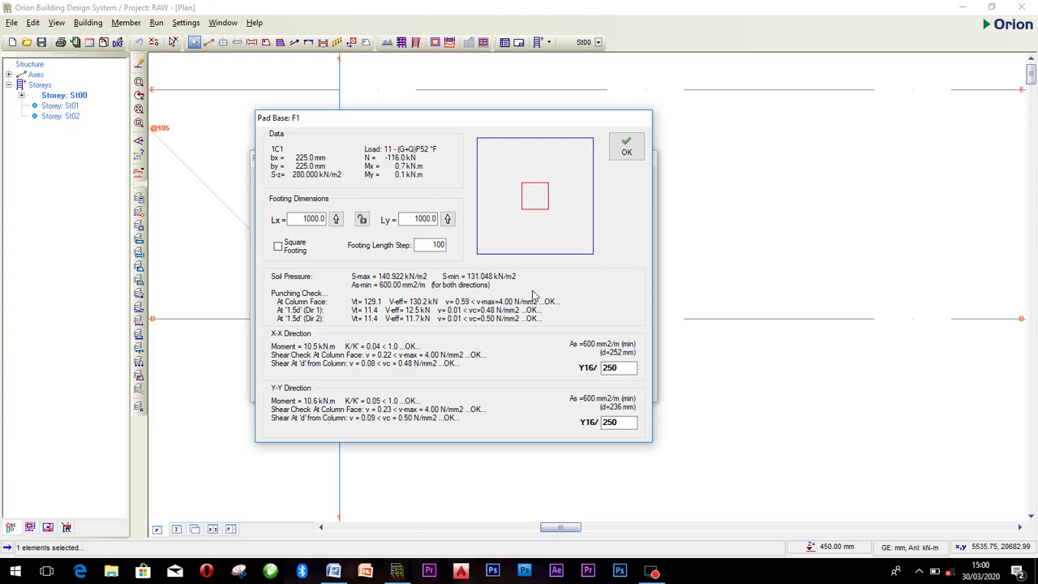
click(585, 375)
click(609, 370)
click(626, 357)
click(574, 325)
click(278, 246)
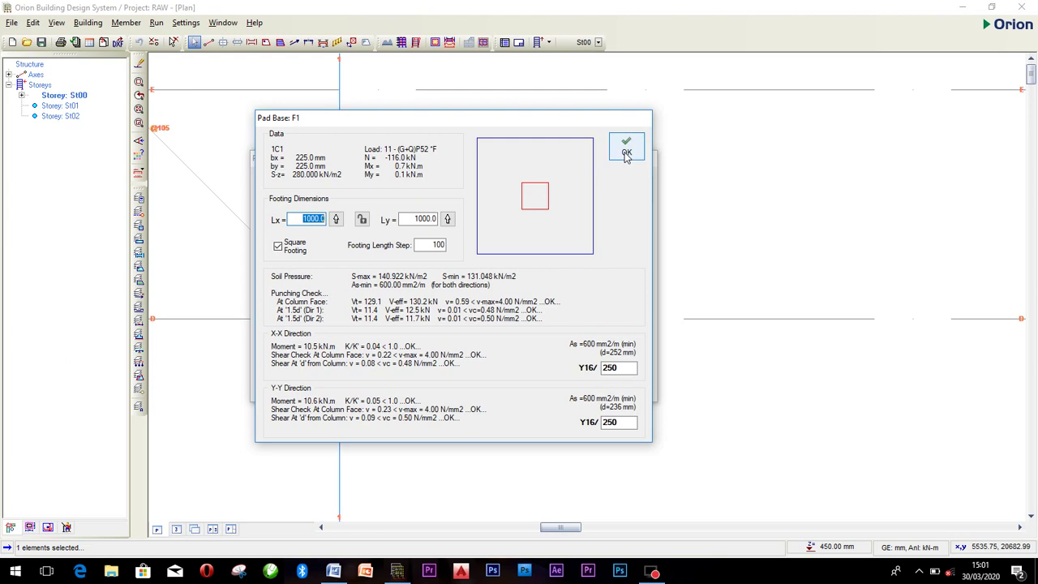
click(626, 153)
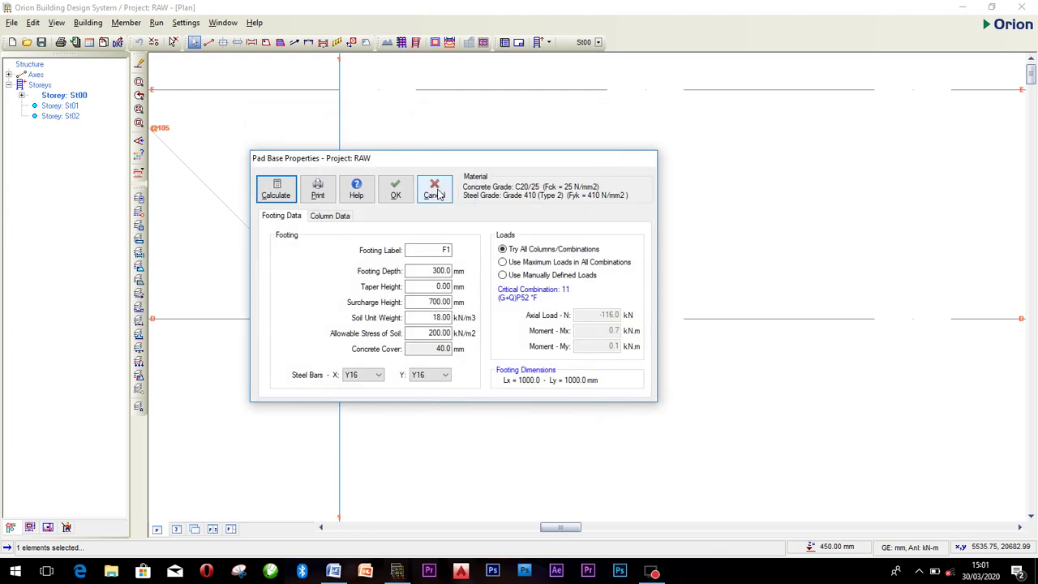
Step: Place pad footing F1, 1000x1000 (d=300), under column 1C1 and inspect it
click(395, 197)
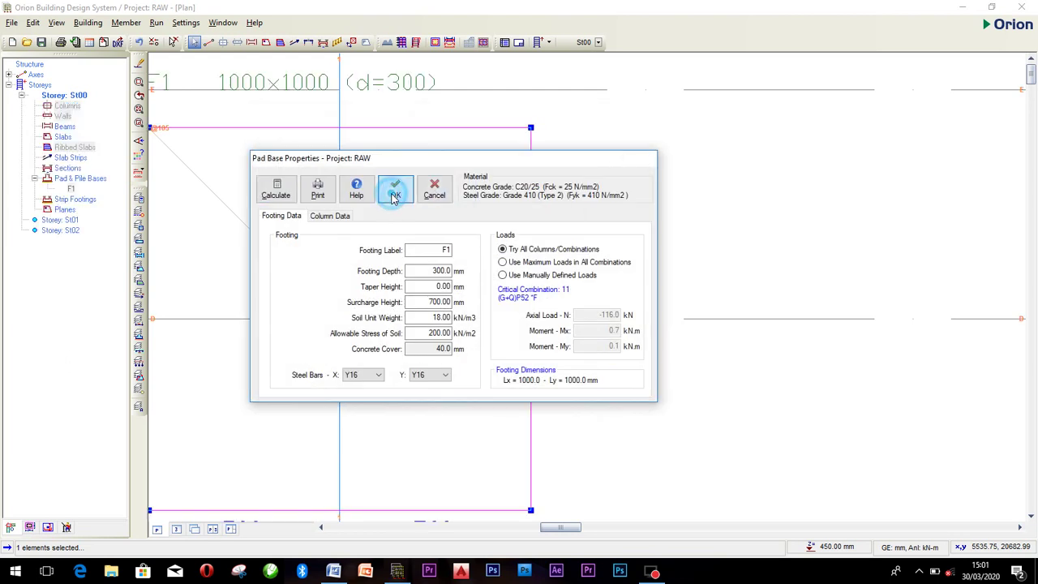
scroll(479, 180, down, 3)
scroll(410, 207, up, 1)
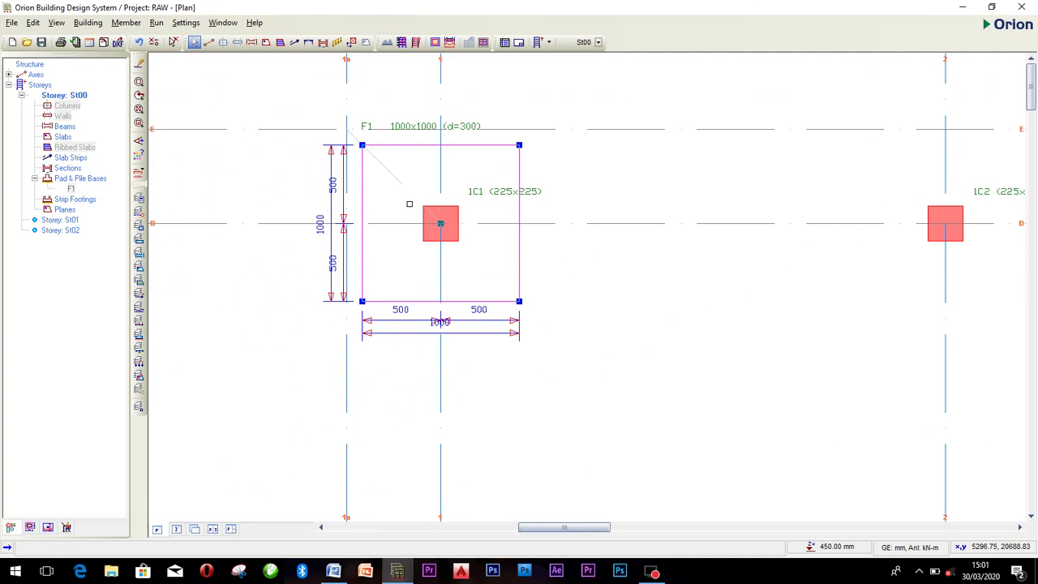
scroll(424, 202, up, 1)
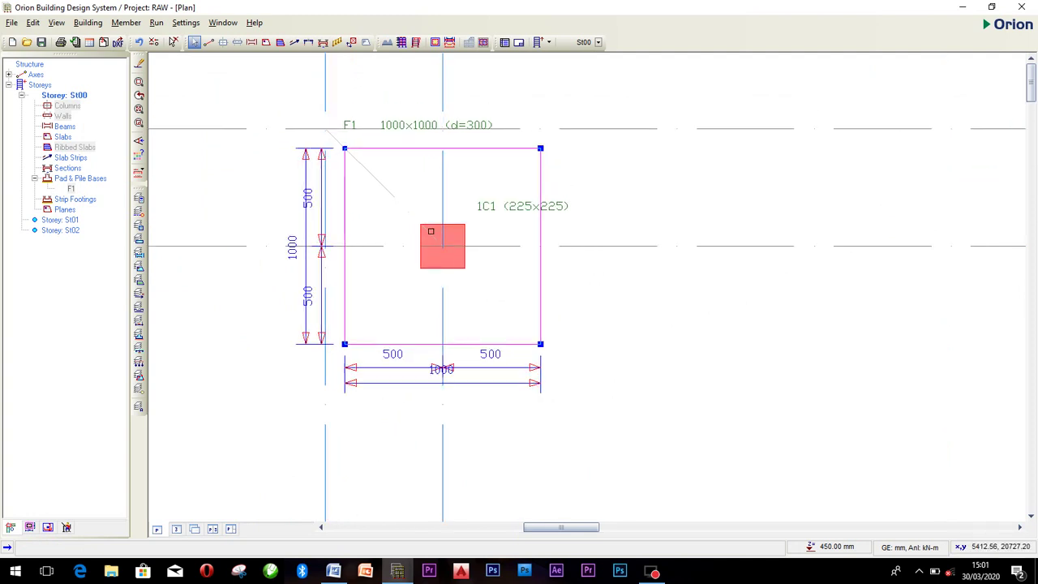
scroll(303, 293, up, 1)
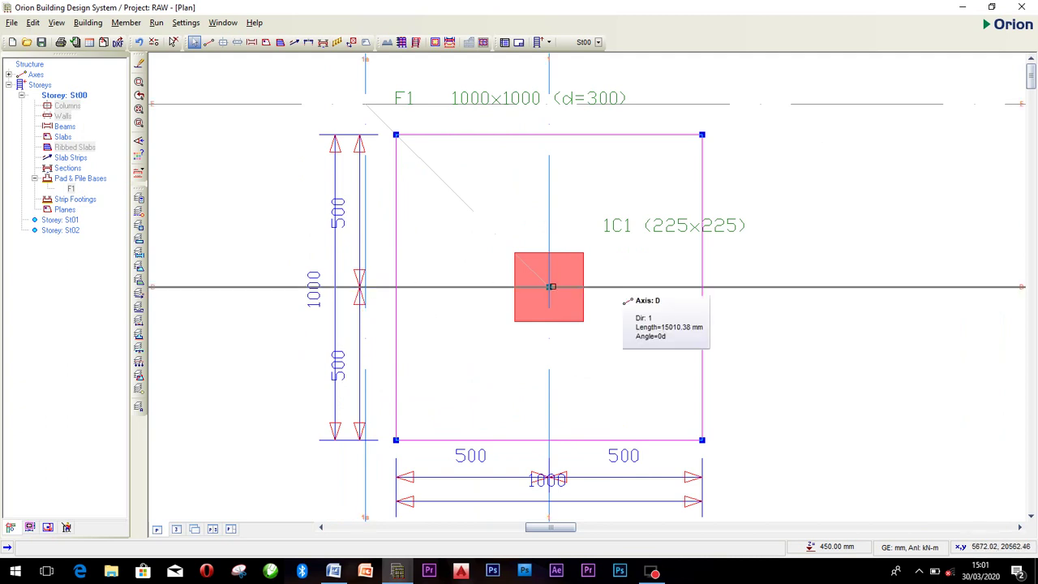
scroll(338, 215, up, 2)
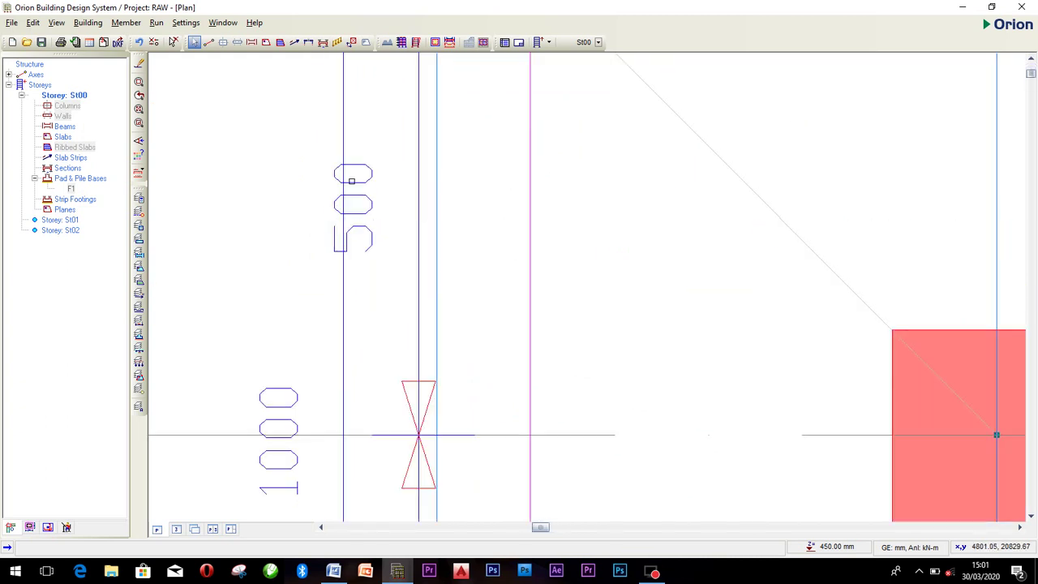
scroll(381, 375, down, 1)
scroll(378, 399, down, 2)
scroll(381, 389, up, 2)
scroll(365, 373, down, 3)
scroll(357, 373, down, 2)
scroll(568, 308, up, 4)
scroll(584, 353, down, 6)
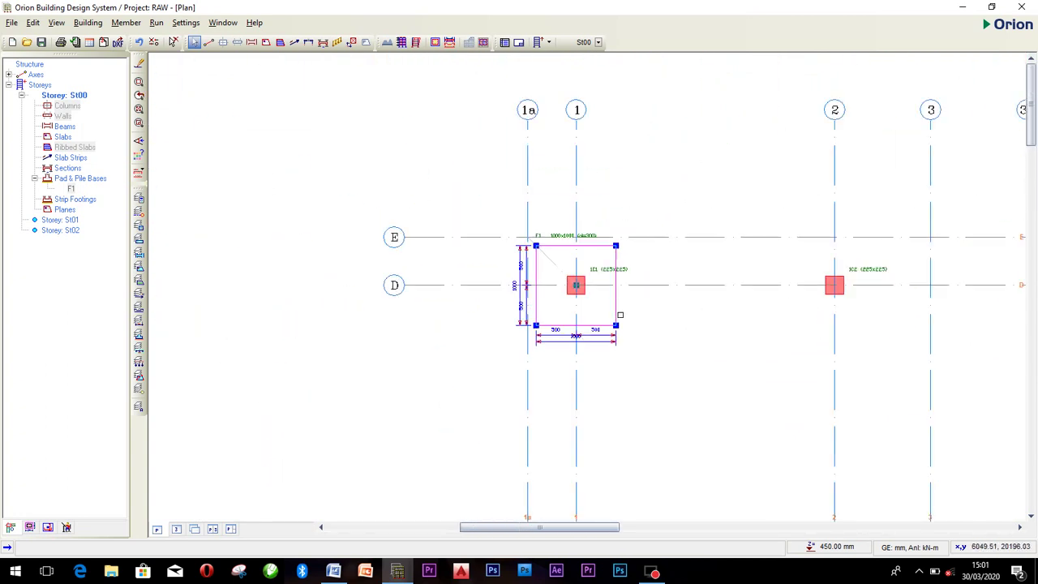
Step: Move over to column 1C2 and select it
middle_drag(677, 320, 493, 274)
scroll(539, 261, up, 4)
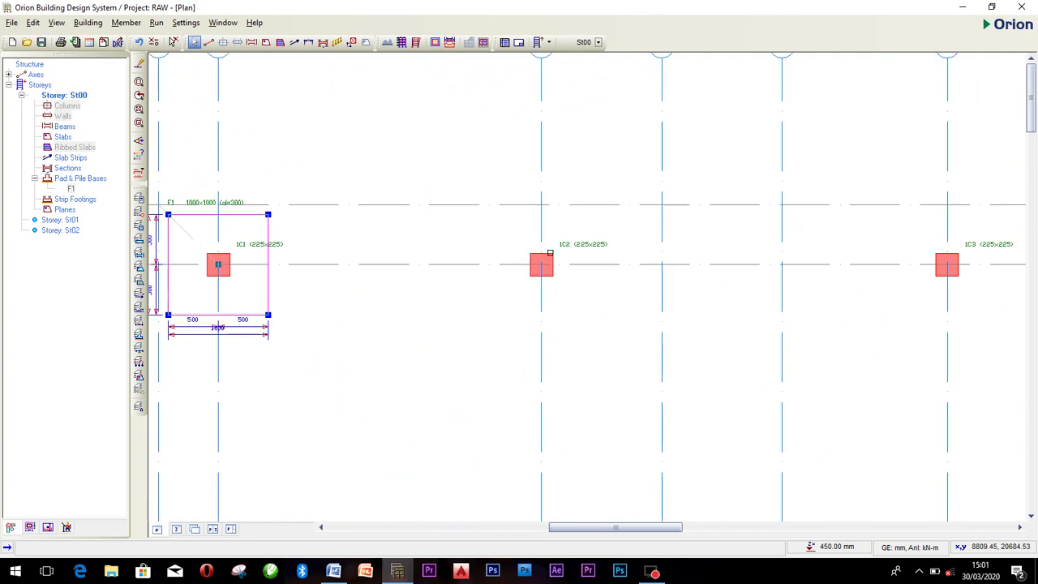
click(541, 264)
Step: Insert, calculate and place square 1000x1000 pad footing F2 under column 1C2
right_click(551, 254)
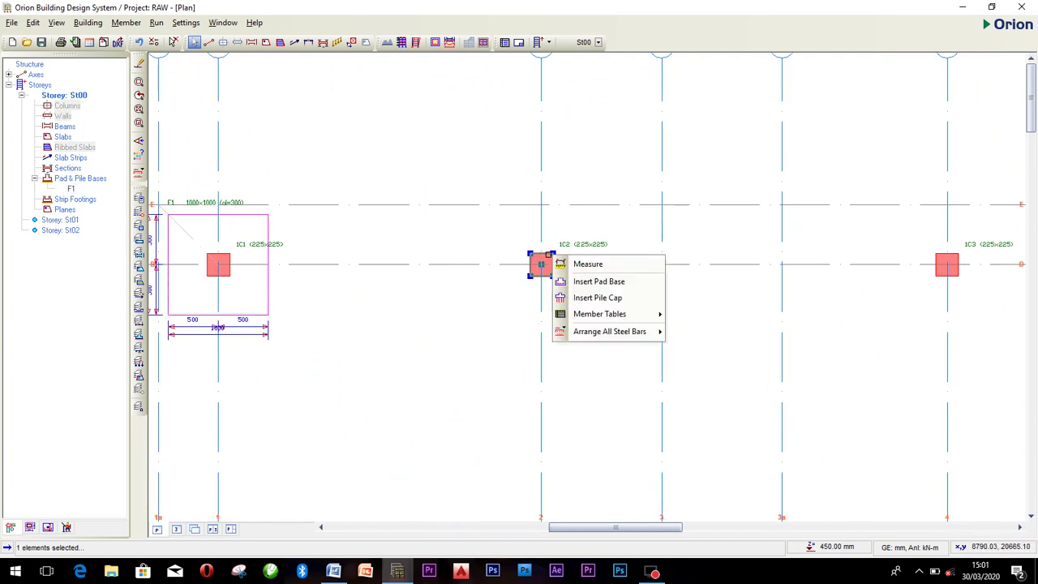
click(612, 281)
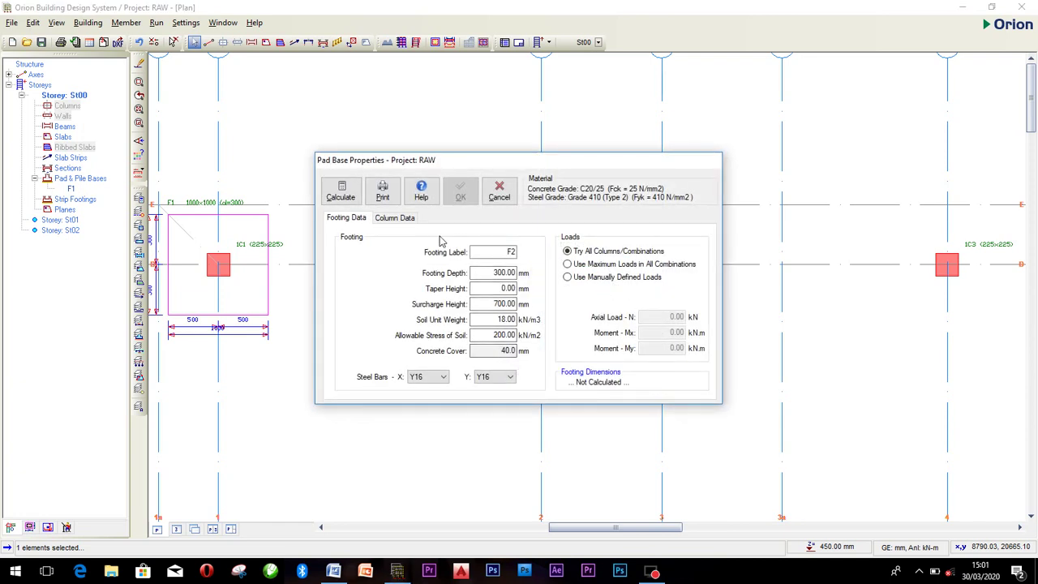
click(341, 195)
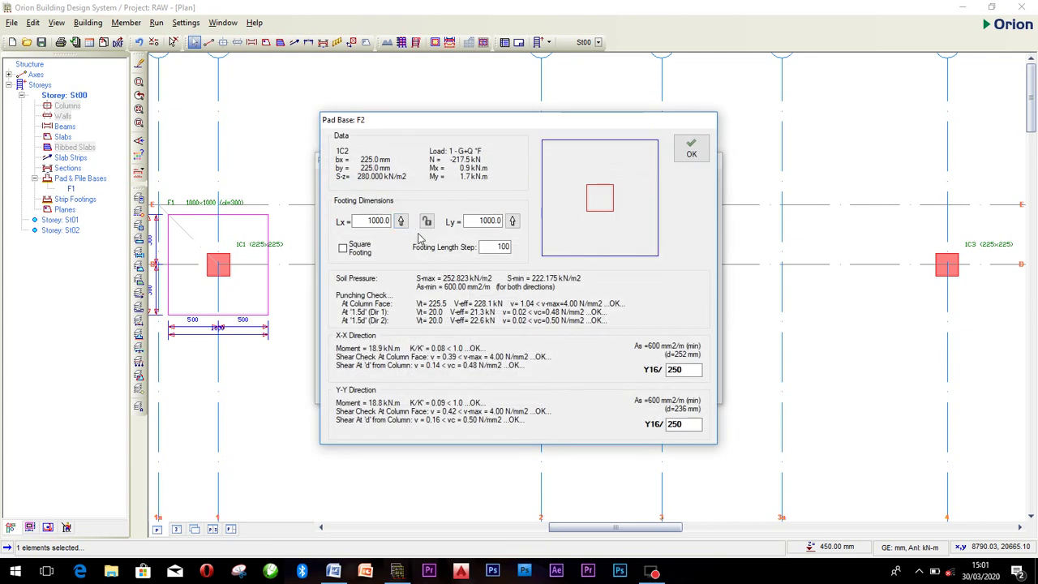
click(354, 250)
click(691, 147)
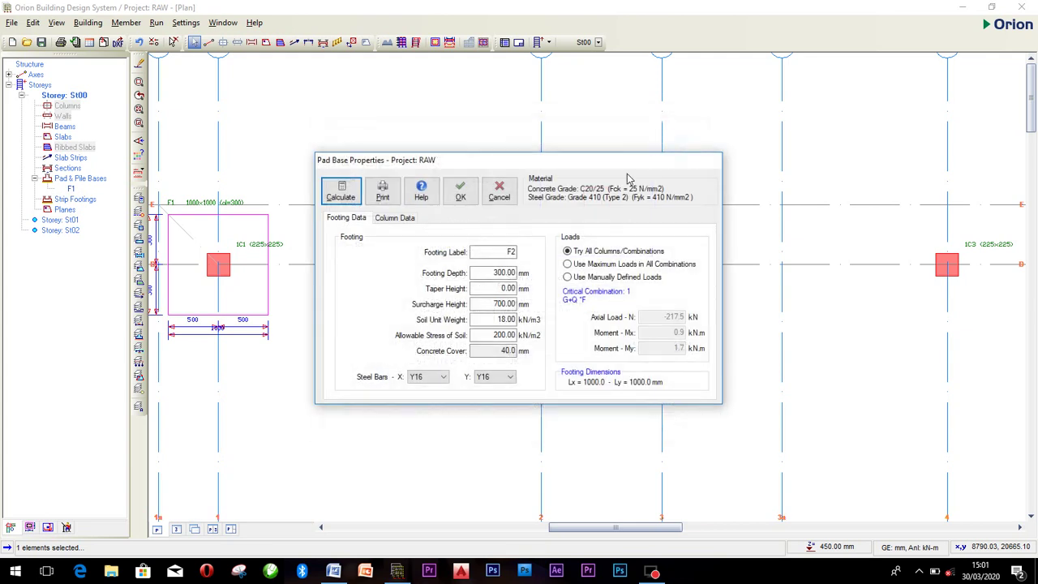
click(462, 193)
scroll(549, 178, down, 5)
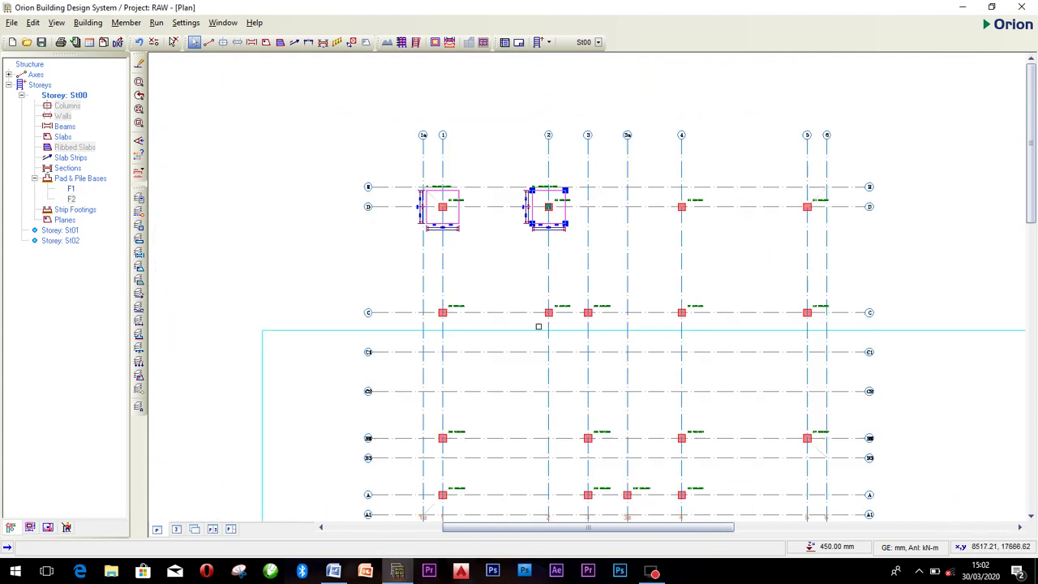
scroll(534, 347, down, 3)
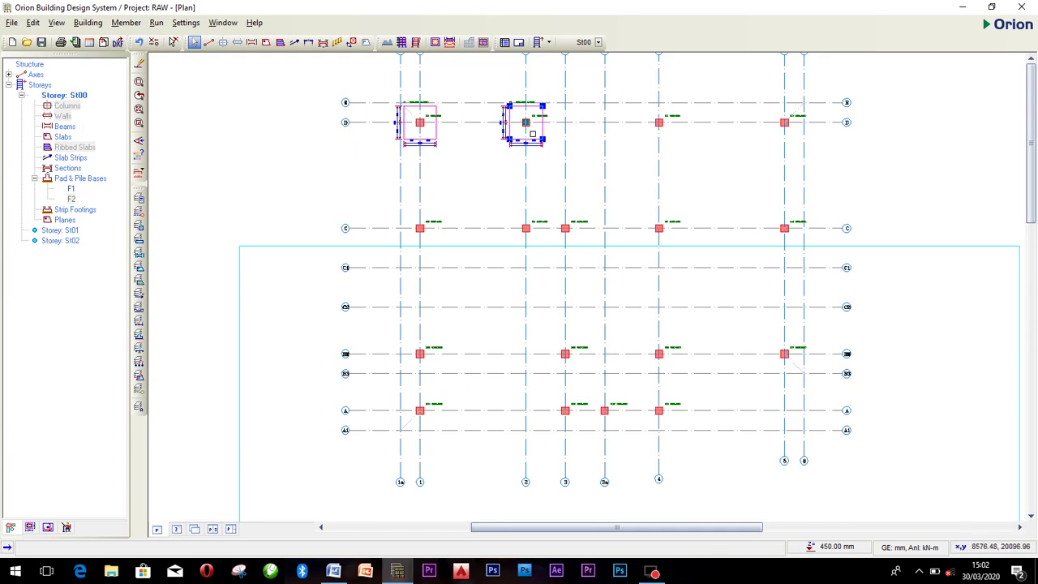
scroll(527, 121, up, 3)
scroll(464, 113, down, 5)
scroll(416, 397, up, 5)
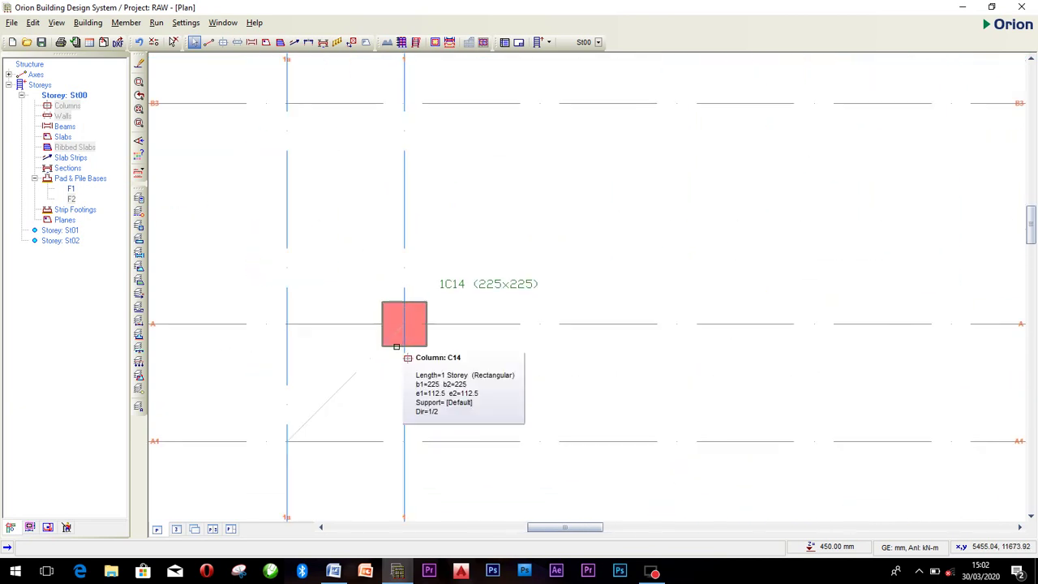
Step: Insert, calculate and place pad footing F14 under column 1C14
click(396, 347)
right_click(400, 346)
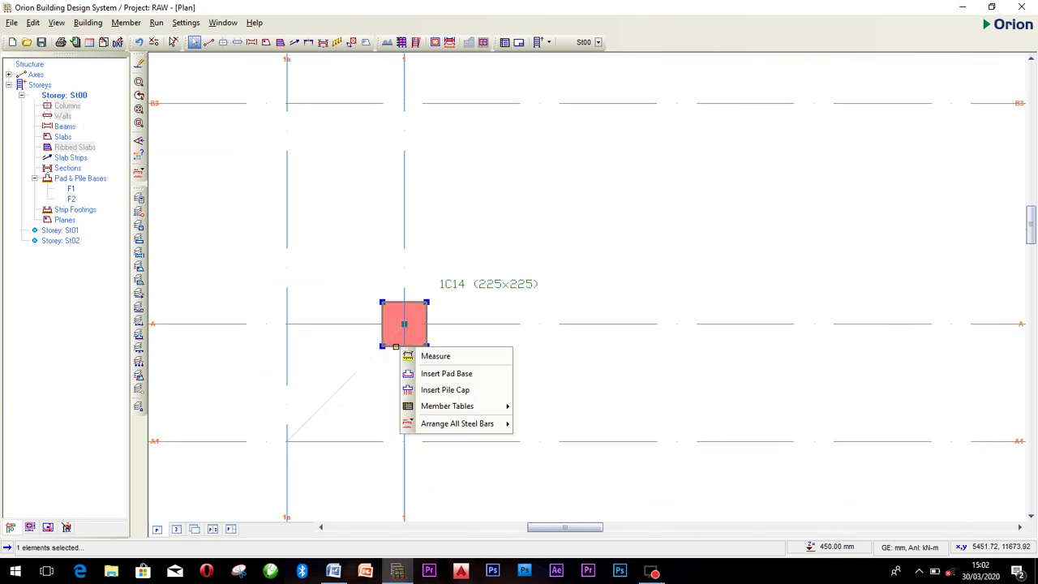
click(446, 374)
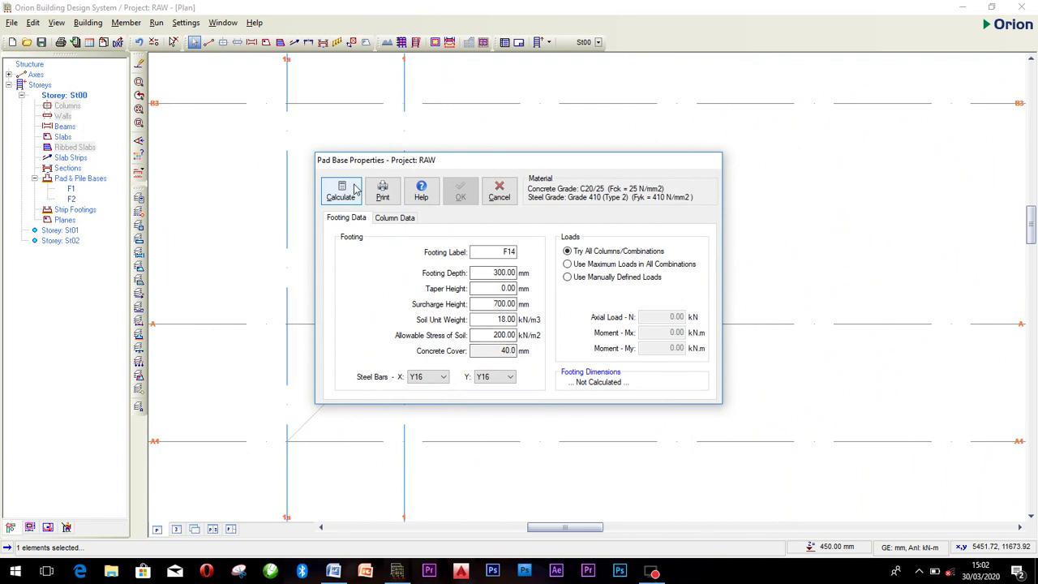
click(340, 192)
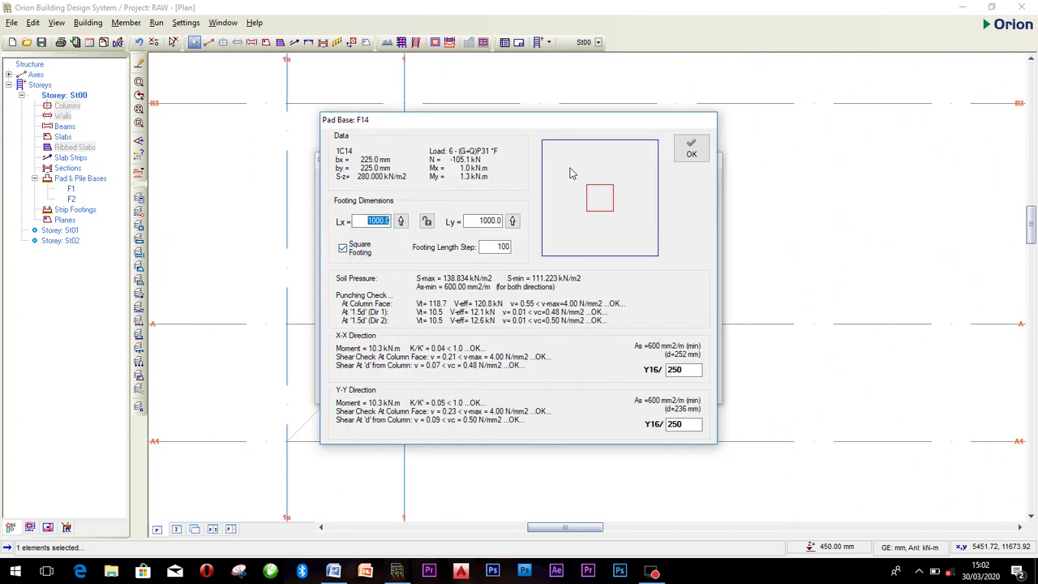
click(691, 149)
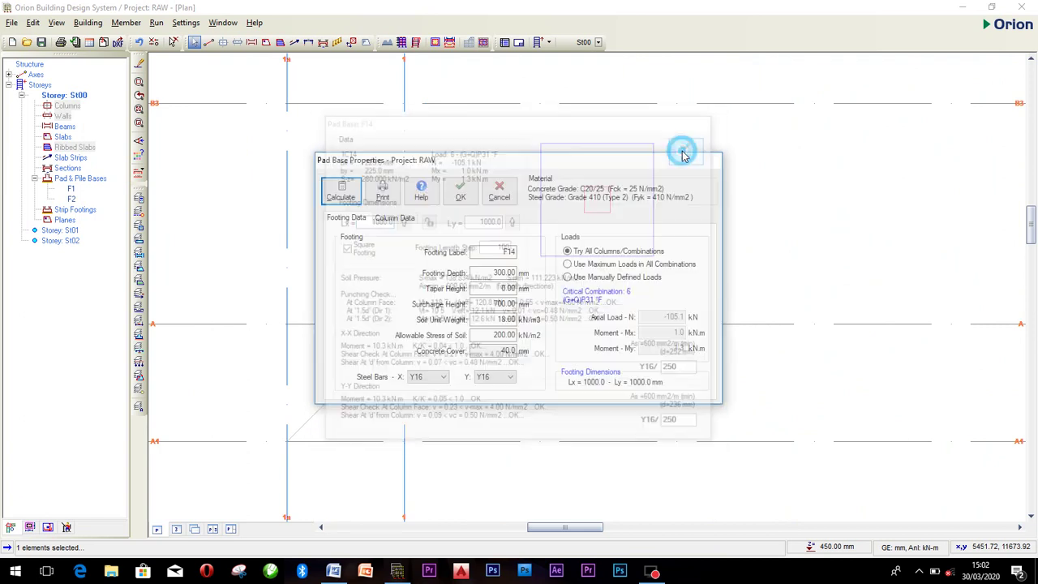
click(459, 197)
scroll(413, 348, down, 6)
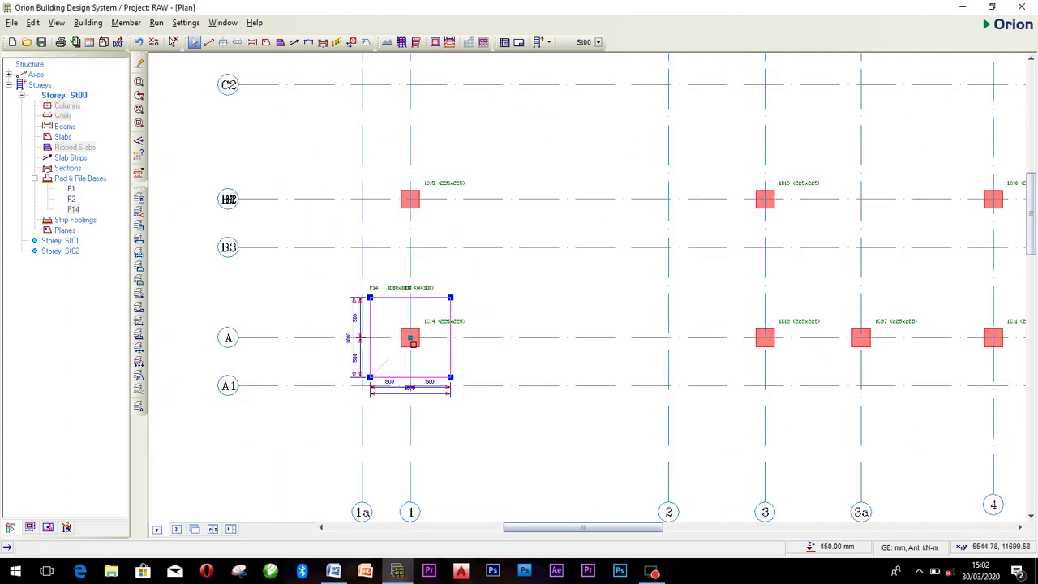
scroll(449, 320, up, 5)
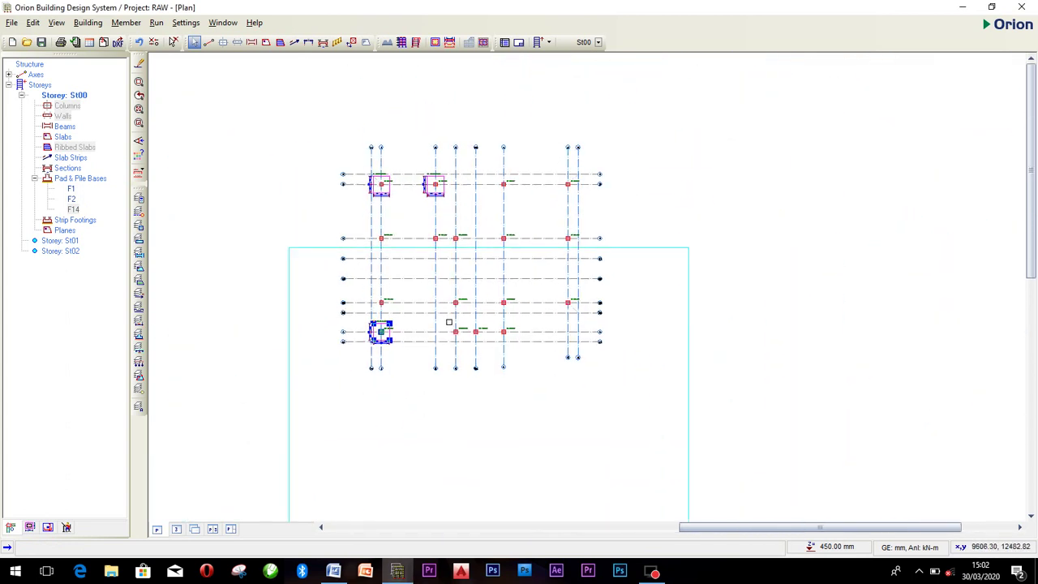
scroll(433, 321, up, 2)
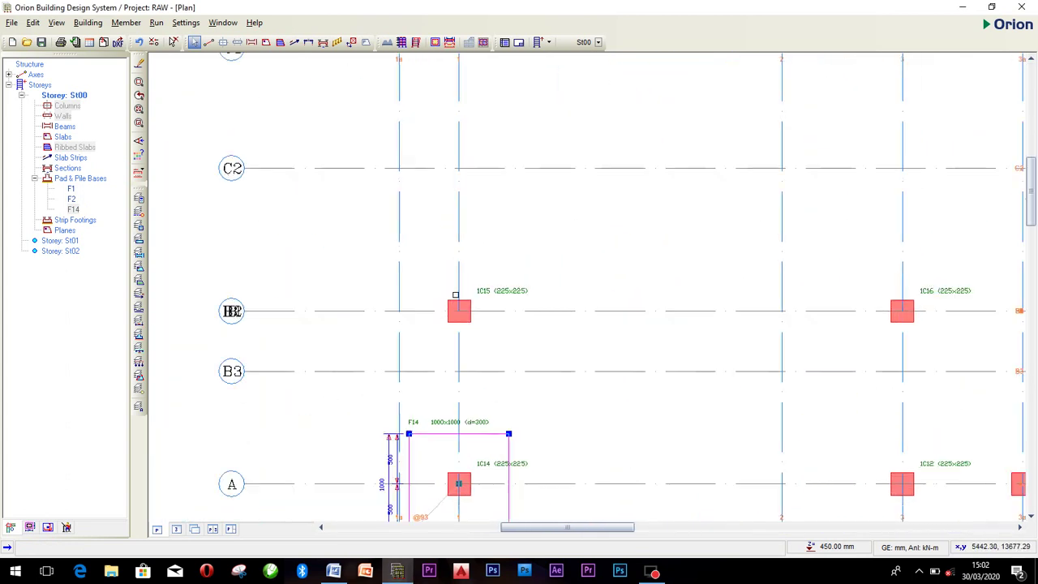
Step: Insert, calculate and place pad footing F15 under column 1C15
click(463, 301)
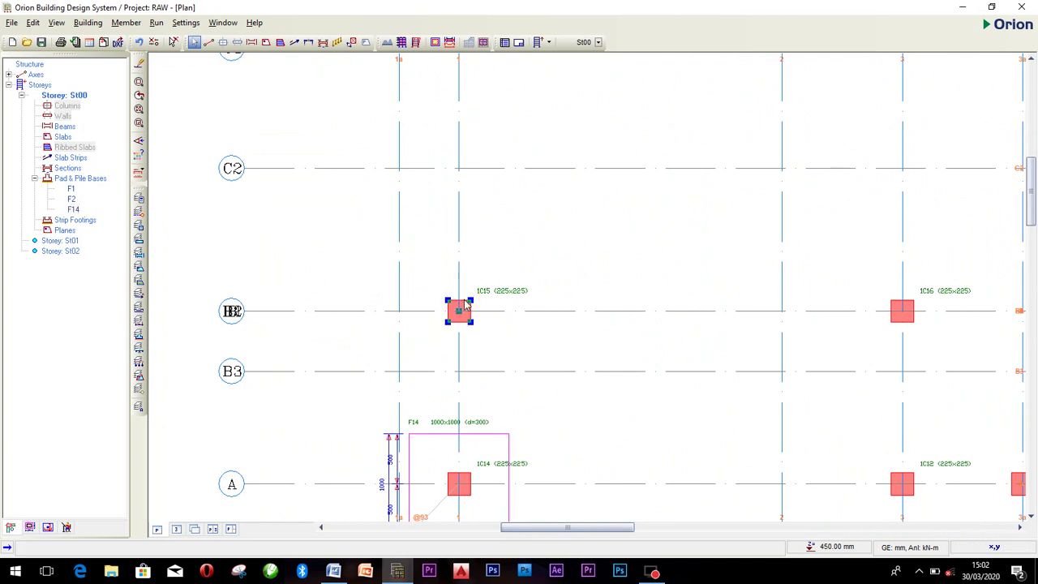
right_click(464, 304)
click(503, 328)
click(342, 191)
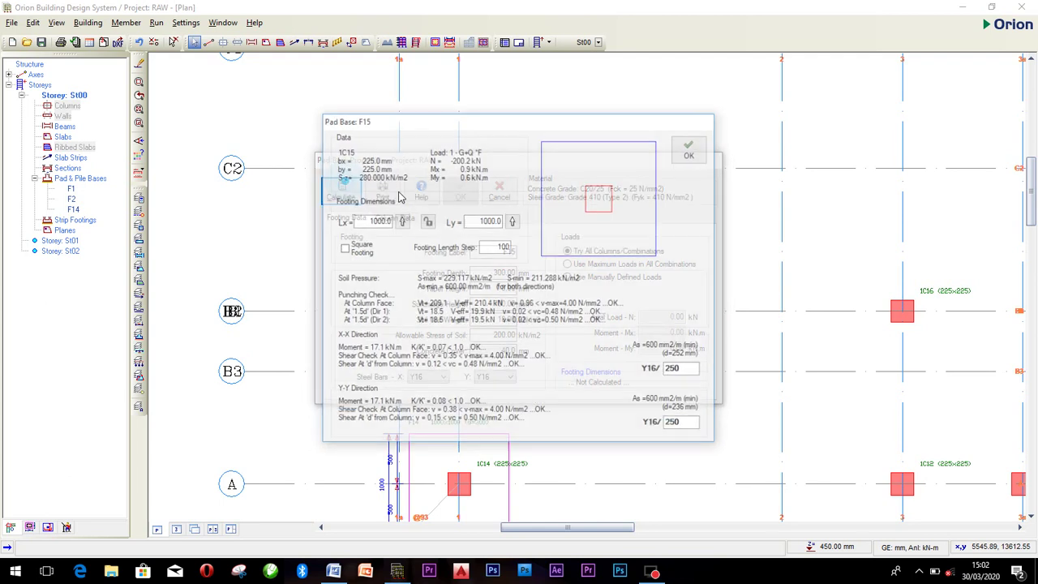
click(691, 149)
click(454, 193)
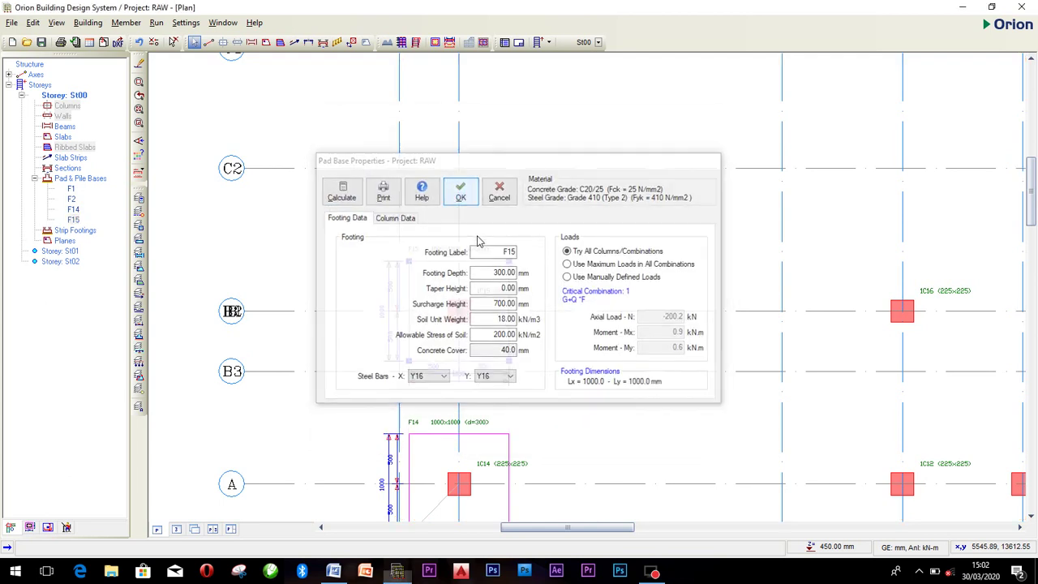
scroll(552, 233, down, 3)
scroll(492, 158, up, 3)
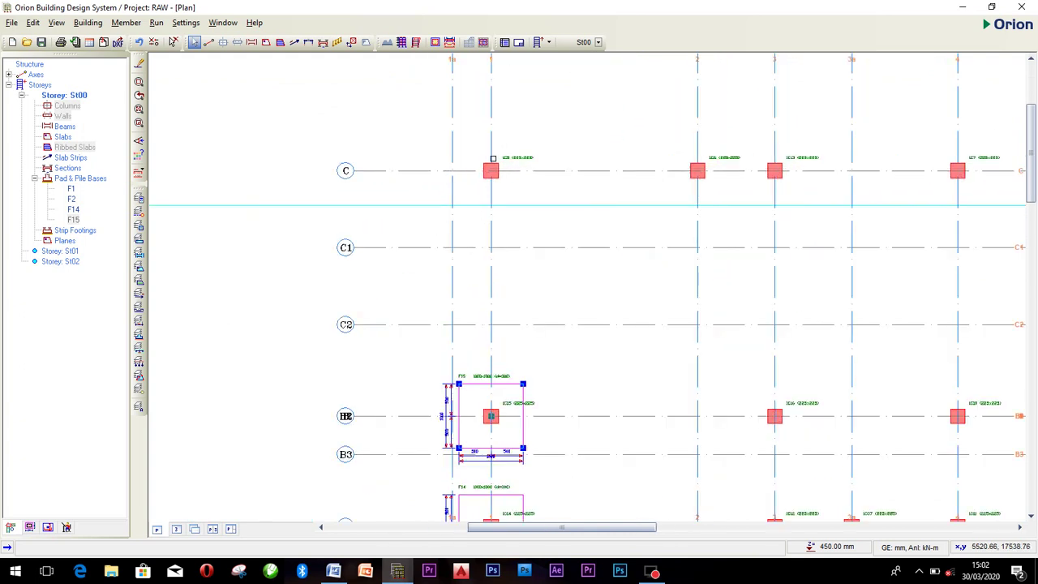
Step: Add square pad footing F5 under column 1C5 at grid C/1
click(491, 169)
right_click(496, 166)
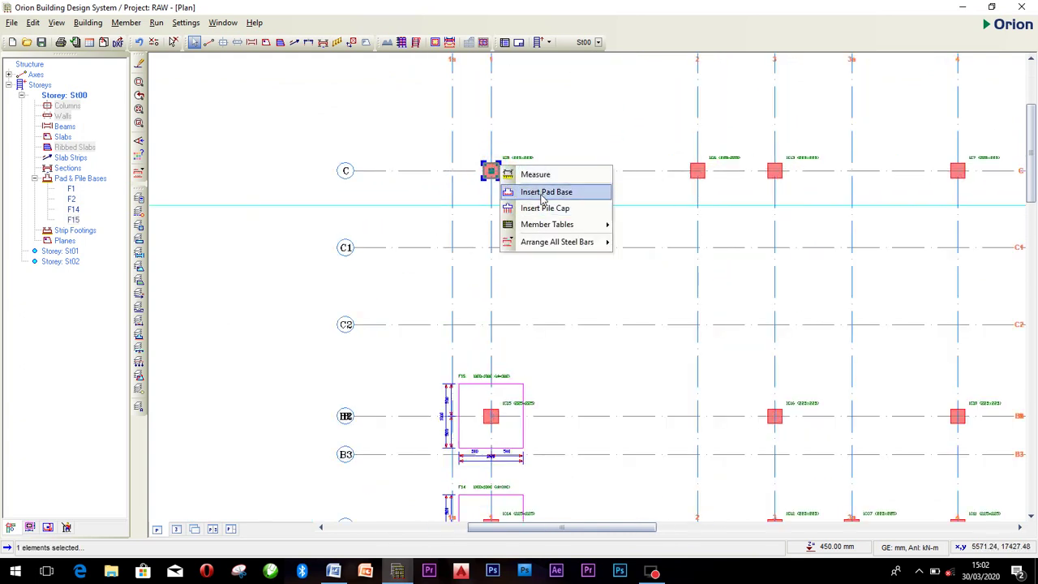
click(542, 193)
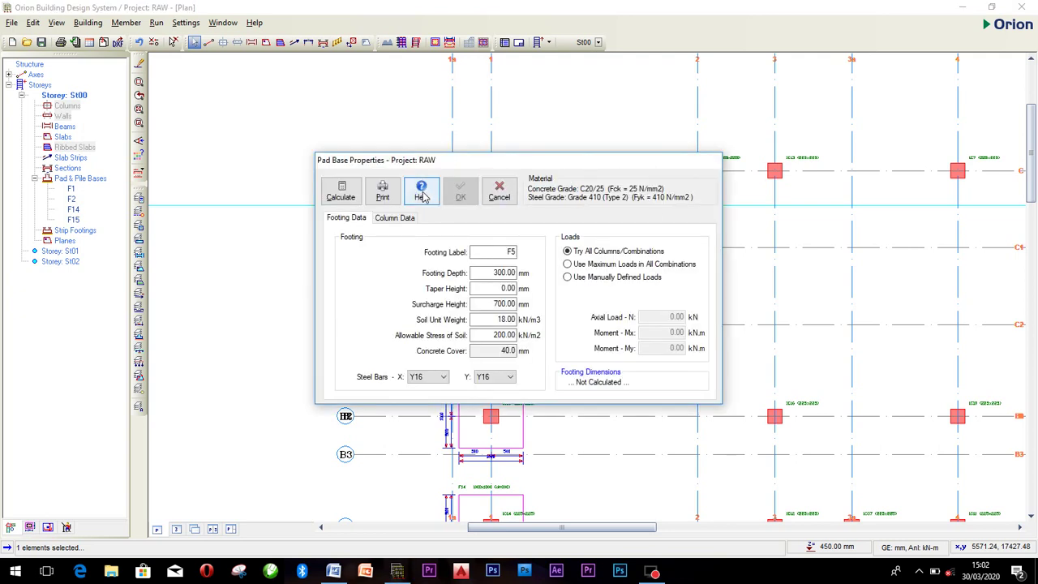
click(342, 194)
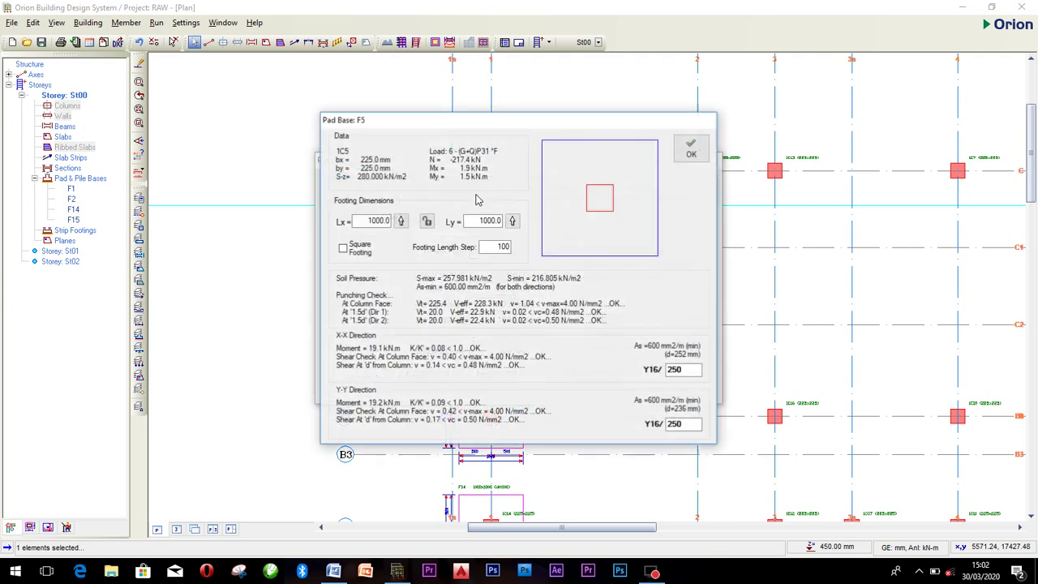
click(344, 248)
click(690, 149)
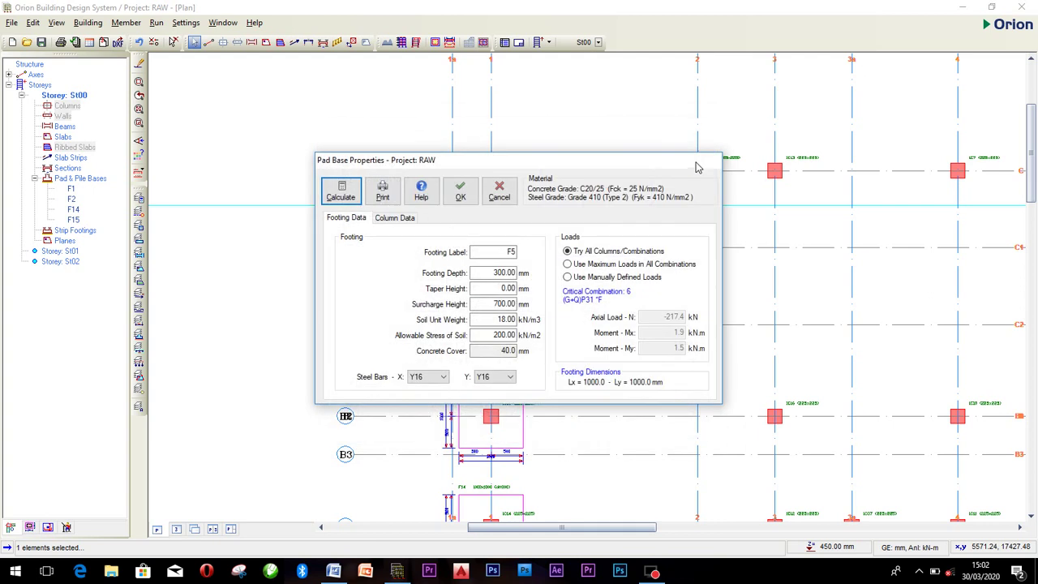
click(461, 195)
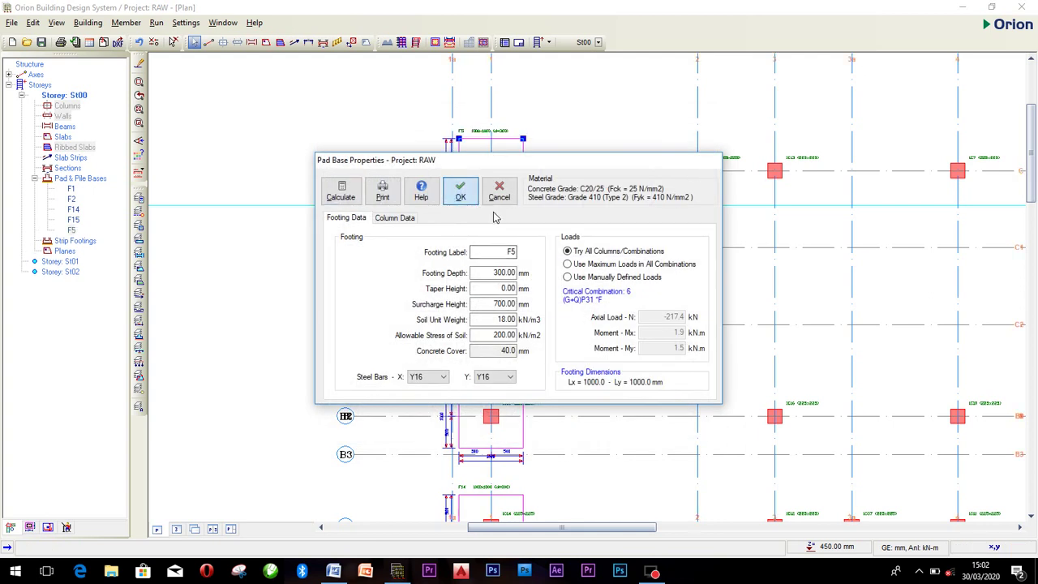
scroll(568, 231, down, 3)
scroll(656, 232, up, 2)
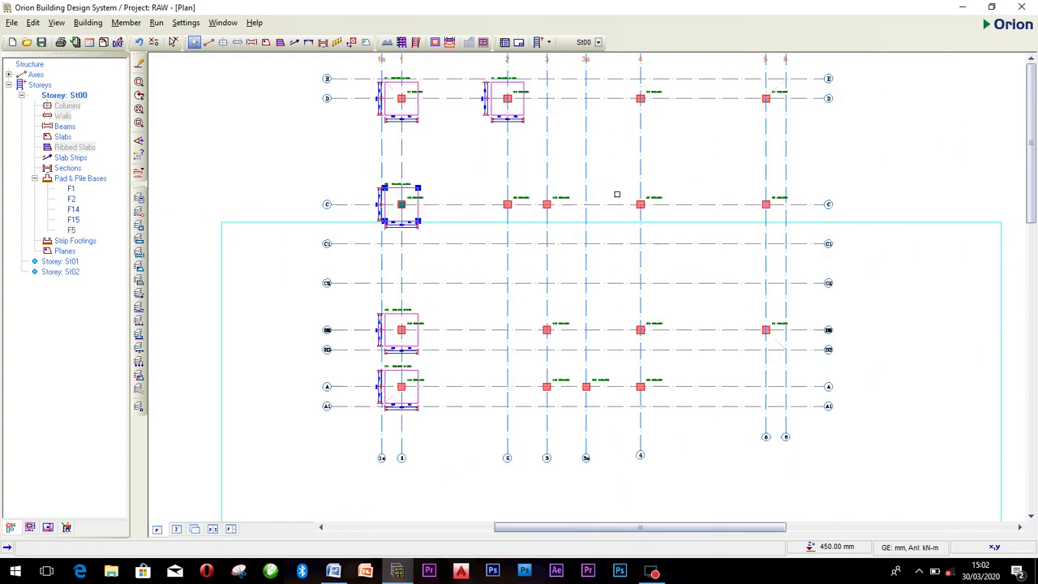
scroll(548, 396, up, 2)
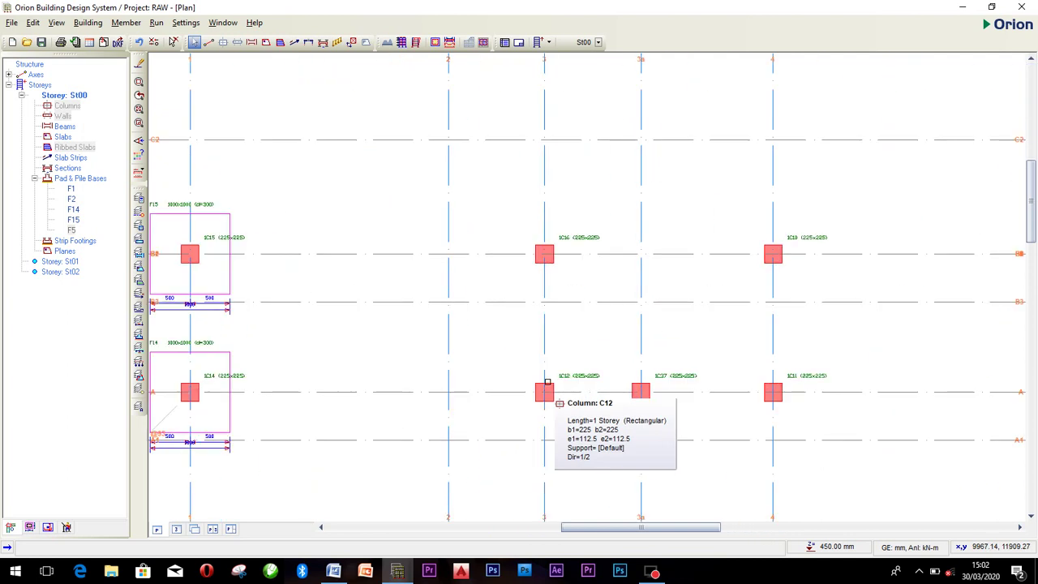
Step: Add square 1000x1000 pad footing F12 under column 1C12
click(547, 385)
right_click(550, 385)
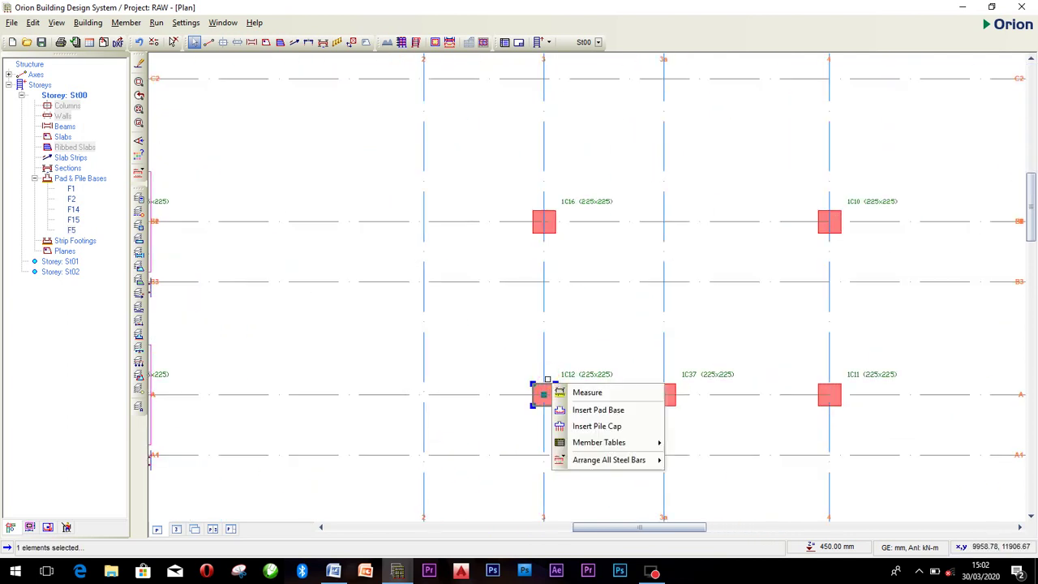
click(597, 412)
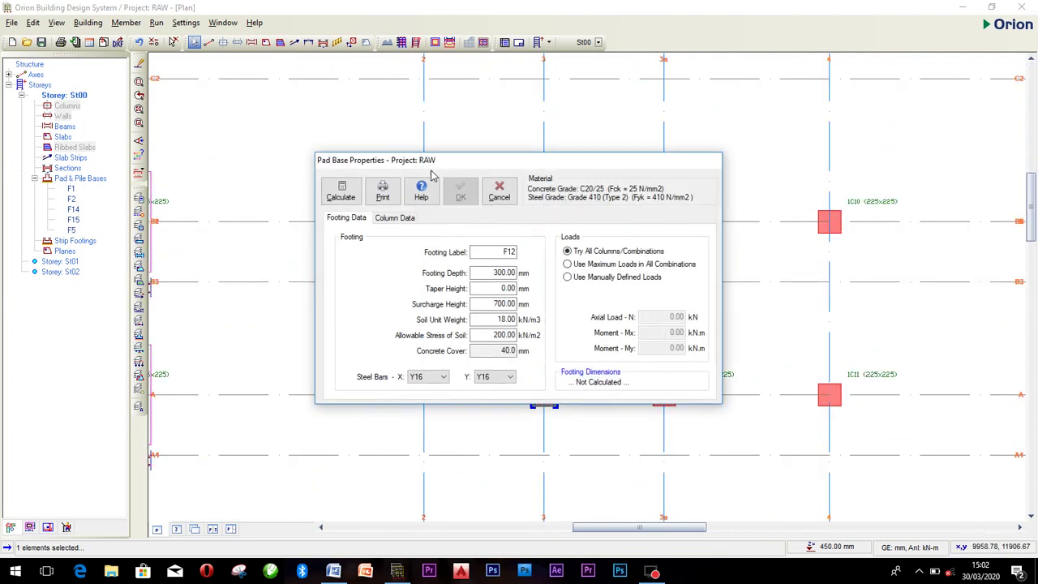
click(340, 191)
click(351, 248)
click(691, 149)
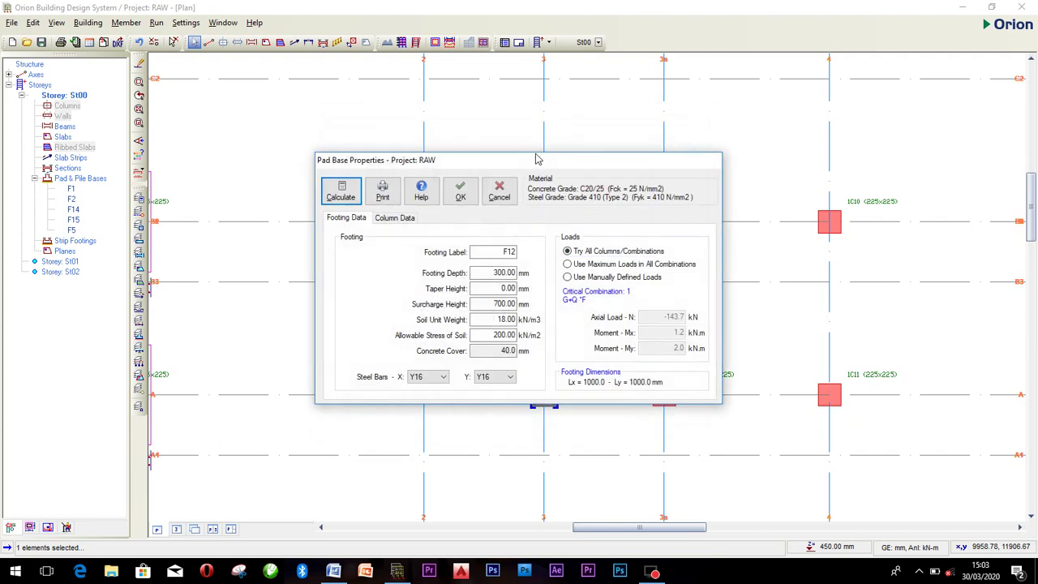
click(459, 191)
scroll(734, 240, down, 2)
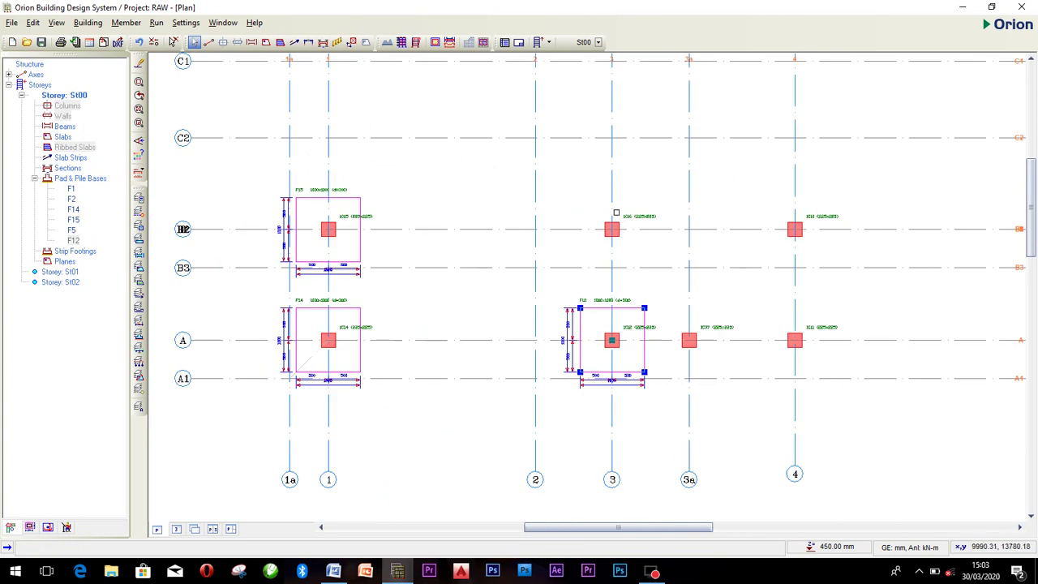
Step: Insert, calculate and place pad footing F16 under column 1C16
click(613, 227)
right_click(614, 225)
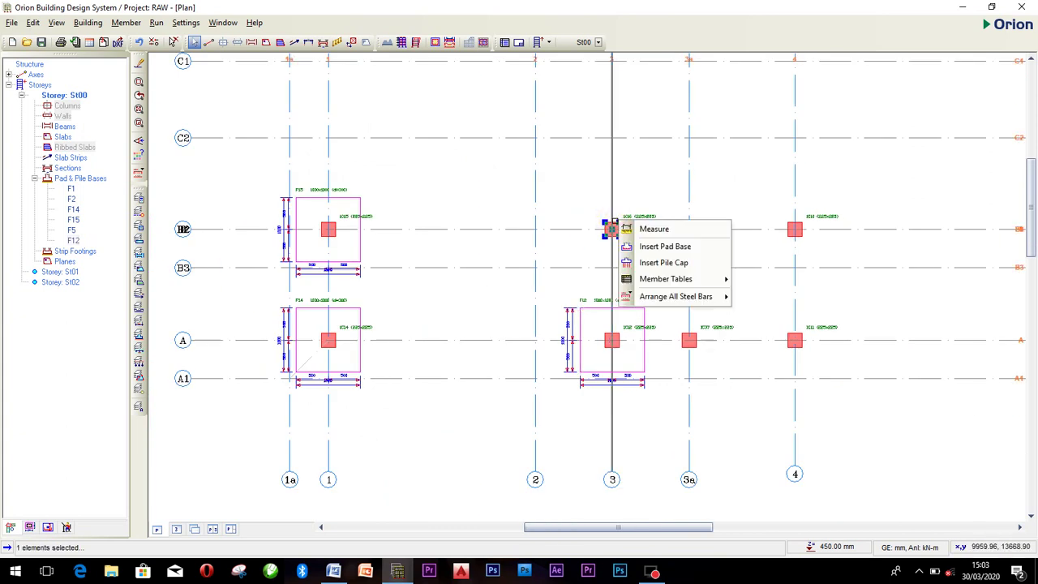
click(653, 244)
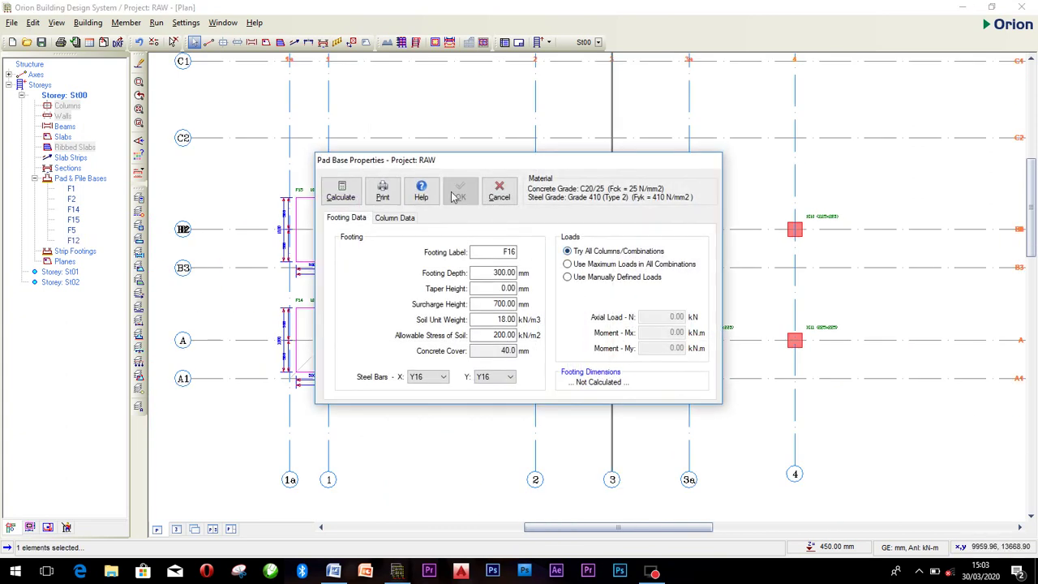
click(348, 193)
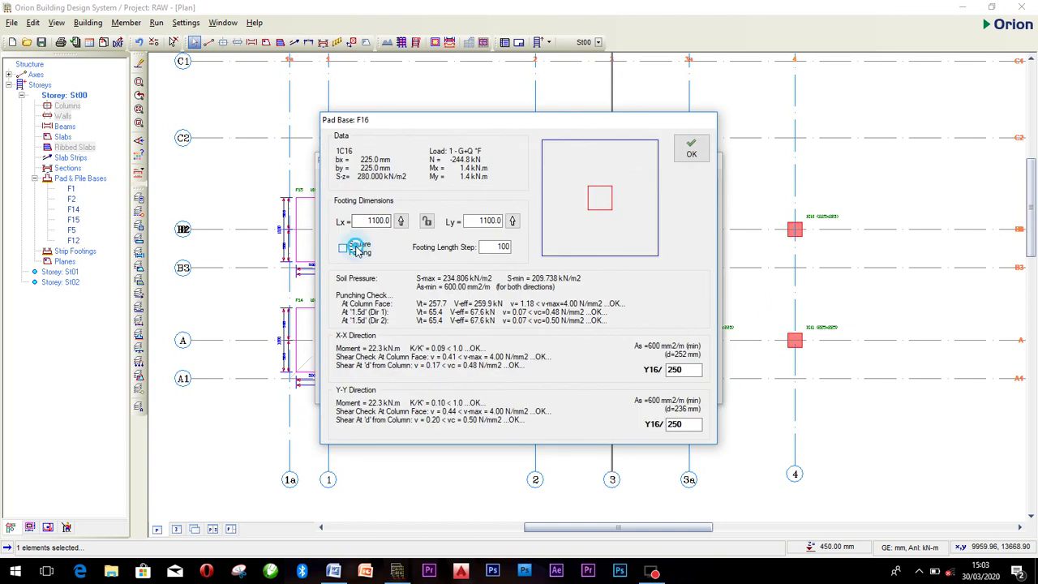
click(691, 149)
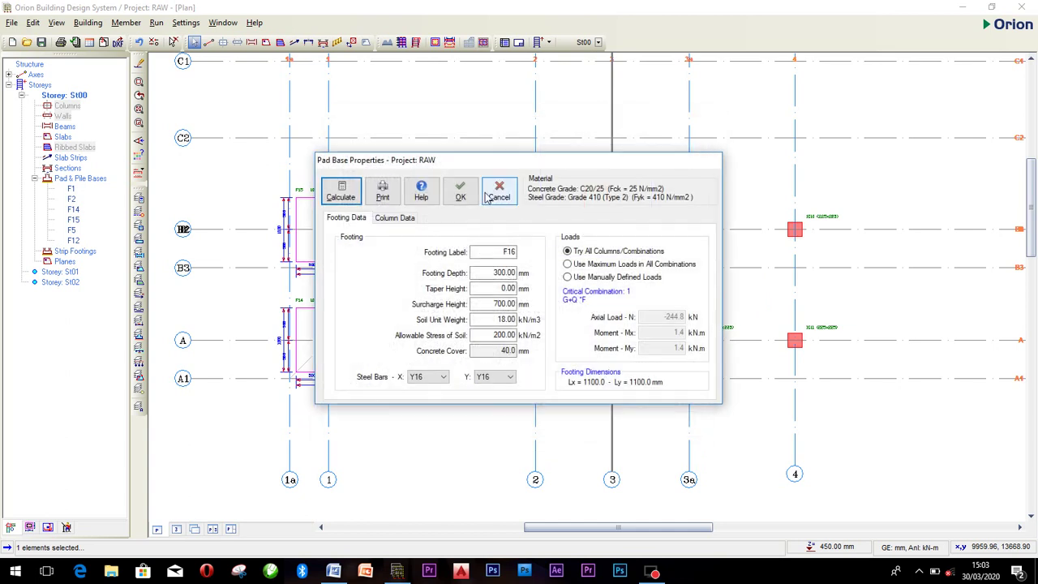
click(460, 192)
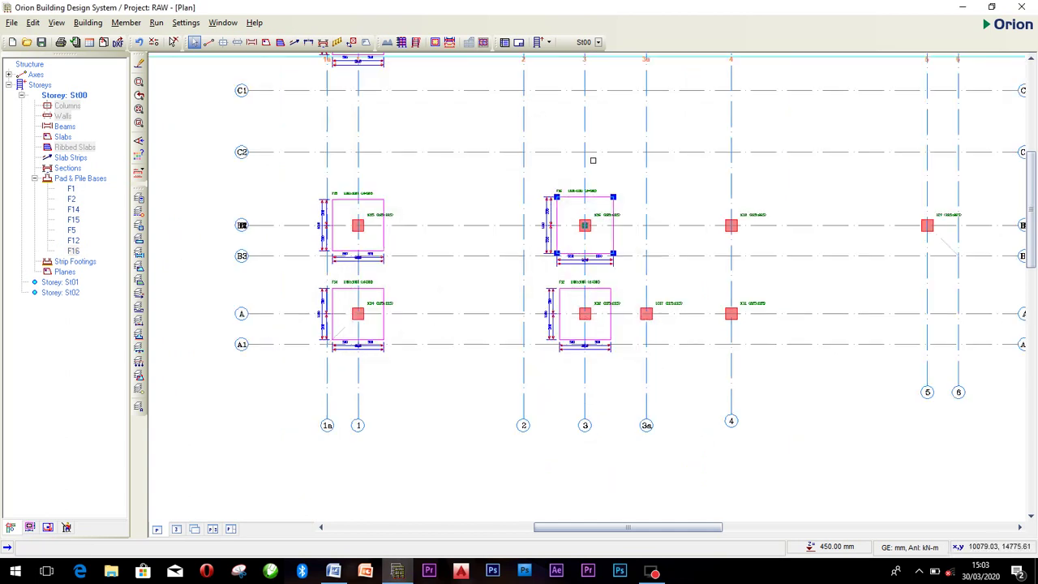
scroll(505, 309, down, 4)
scroll(488, 200, up, 5)
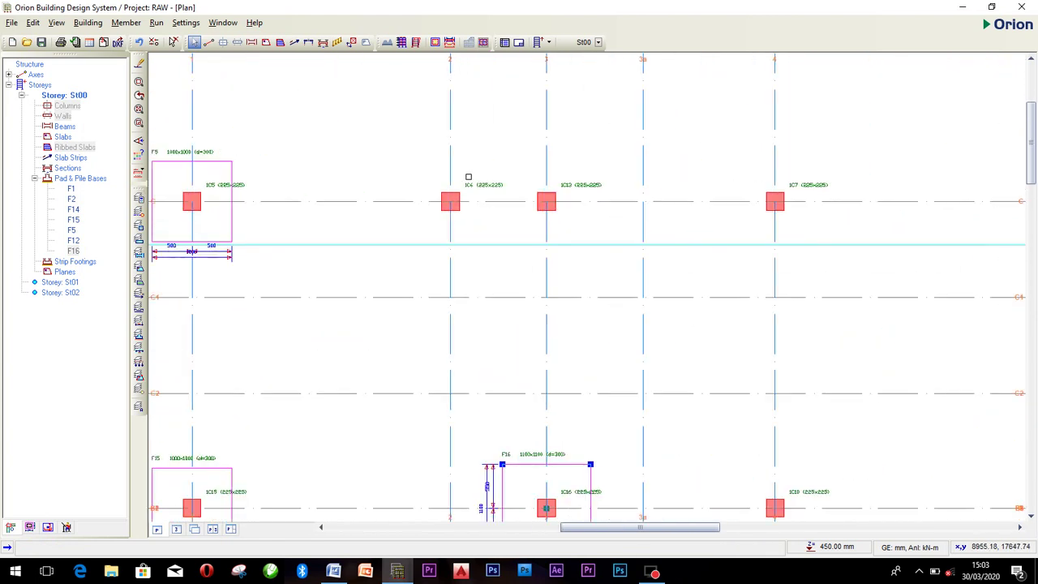
Step: Add square 1000x1000 pad footing F6 under column 1C6
click(454, 201)
right_click(458, 193)
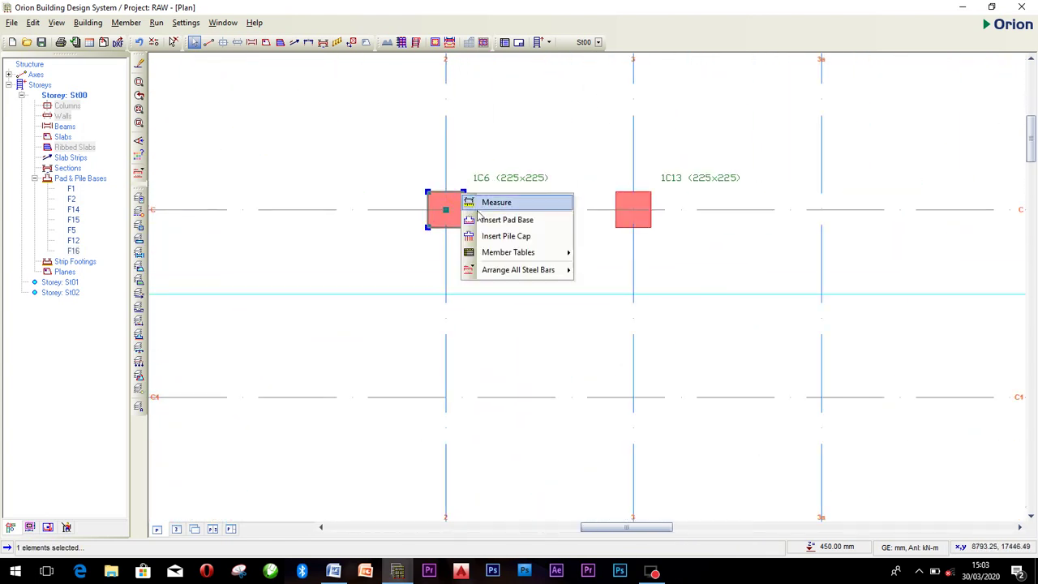
click(478, 219)
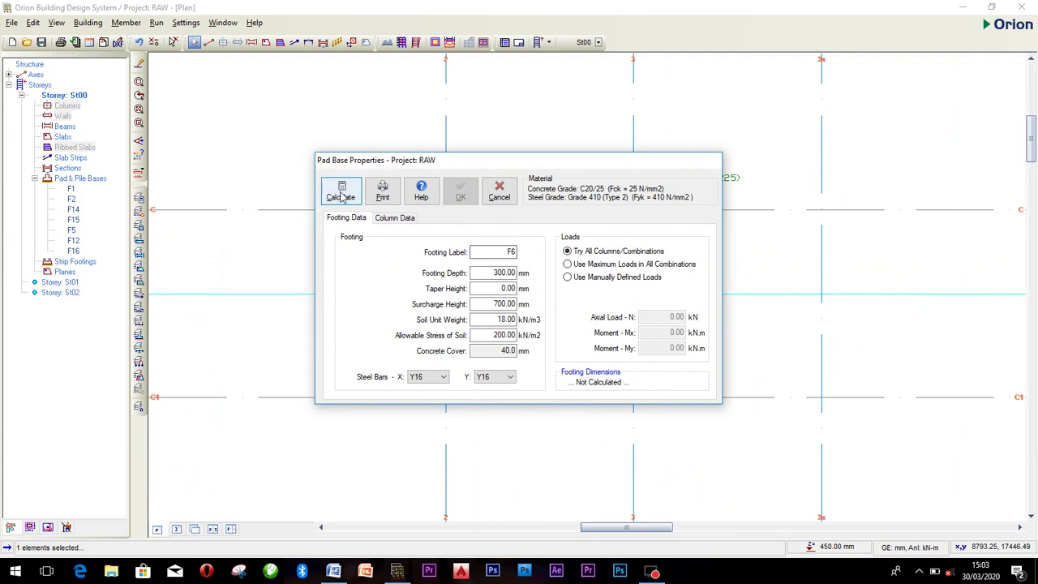
click(341, 192)
click(349, 254)
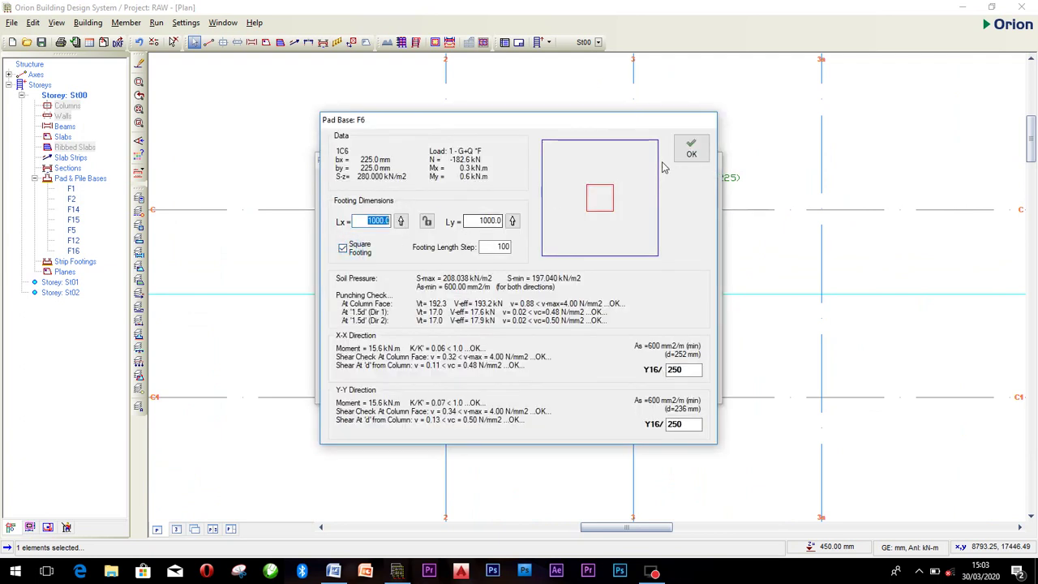
click(690, 148)
click(464, 195)
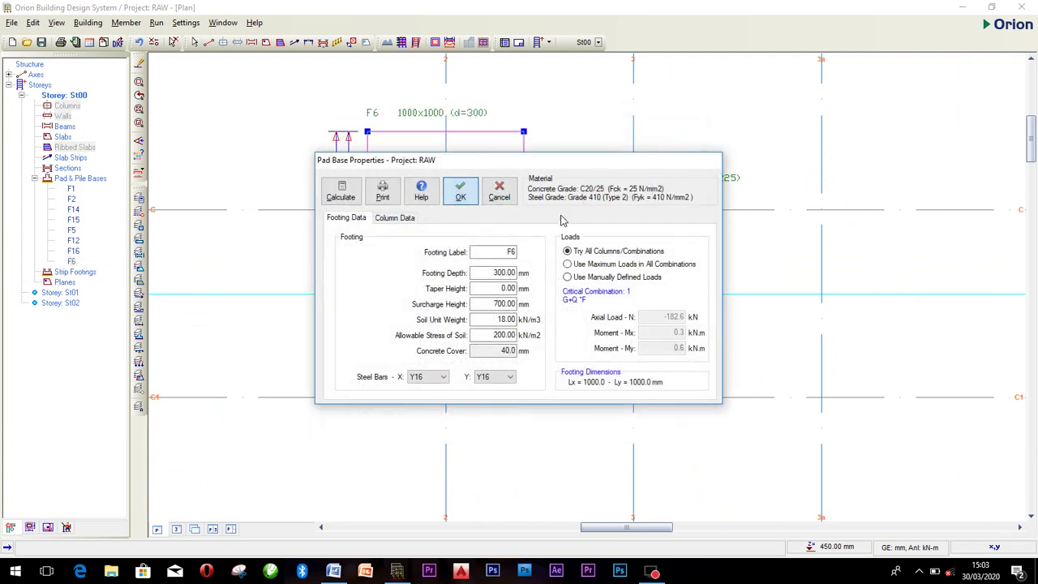
Step: Add square 1000x1000 pad footing F13 under column 1C13
click(643, 194)
right_click(641, 197)
click(671, 219)
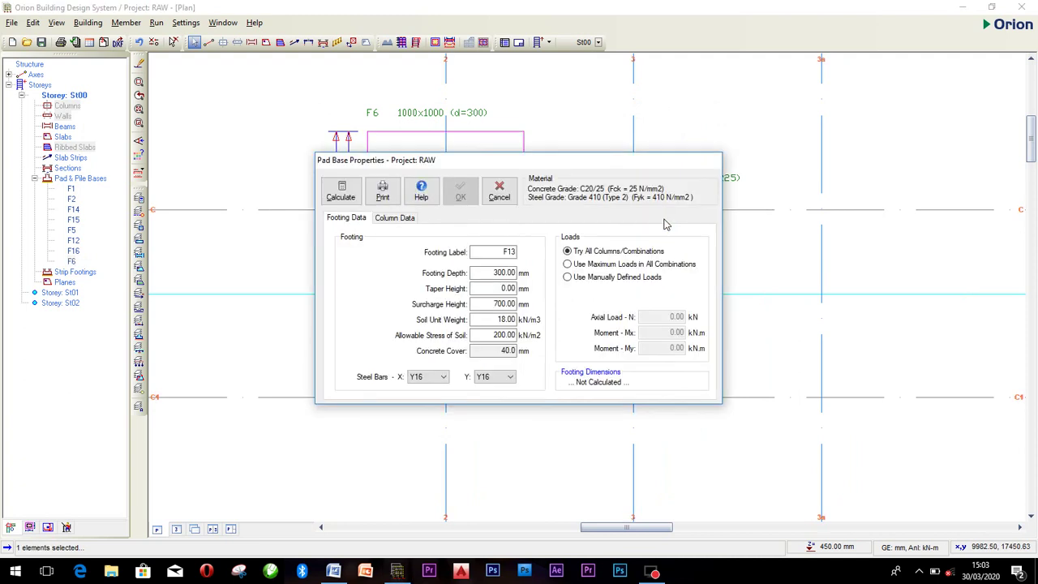
click(341, 191)
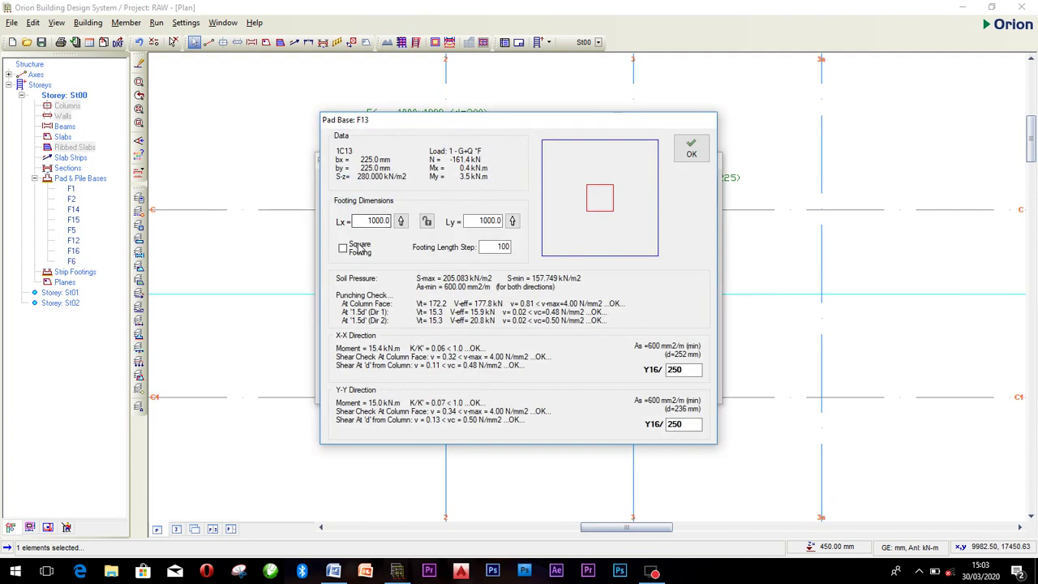
click(360, 249)
click(690, 148)
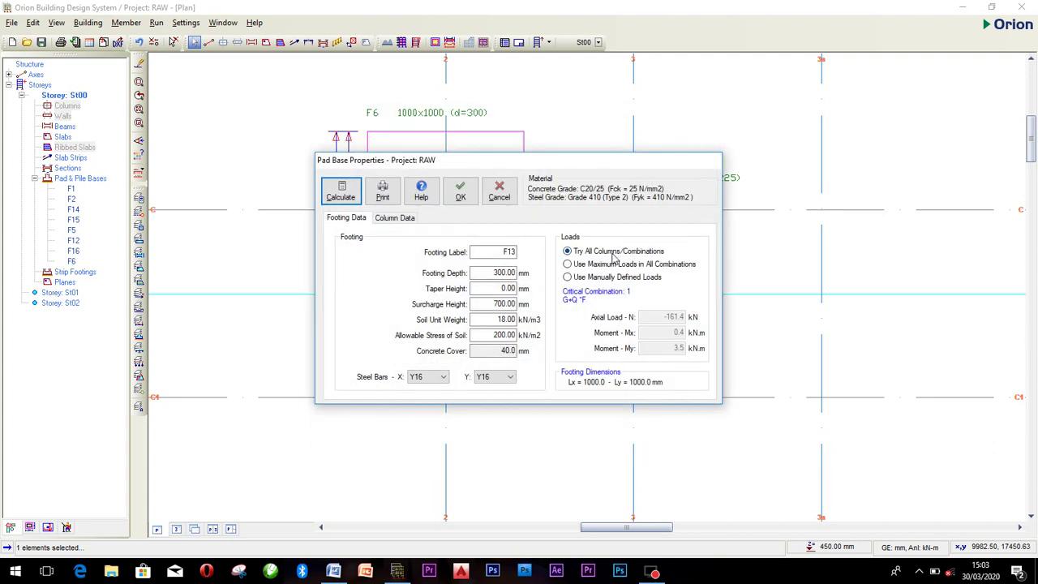
click(467, 193)
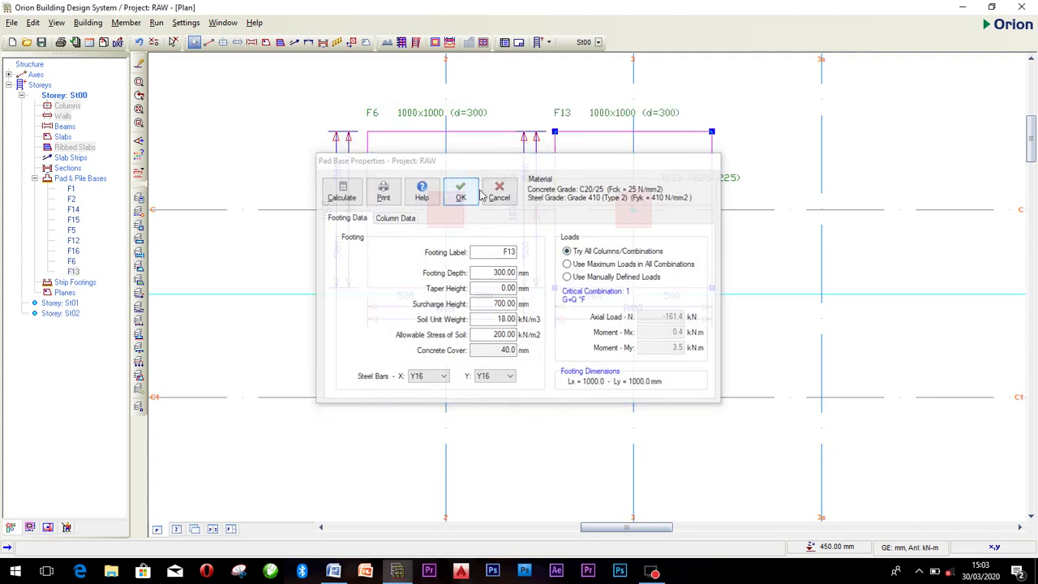
scroll(479, 194, down, 5)
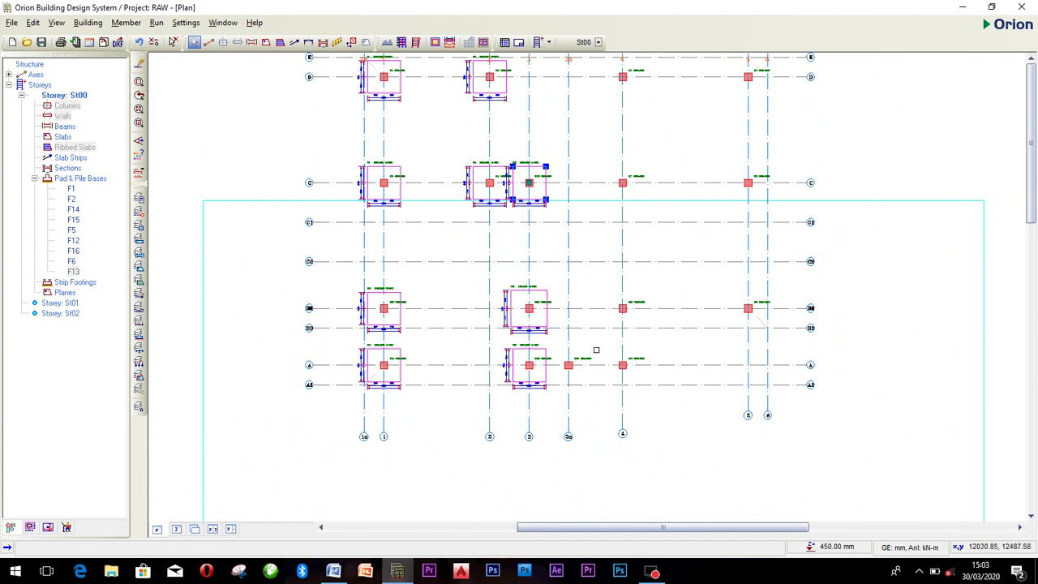
scroll(591, 359, down, 4)
scroll(594, 259, up, 5)
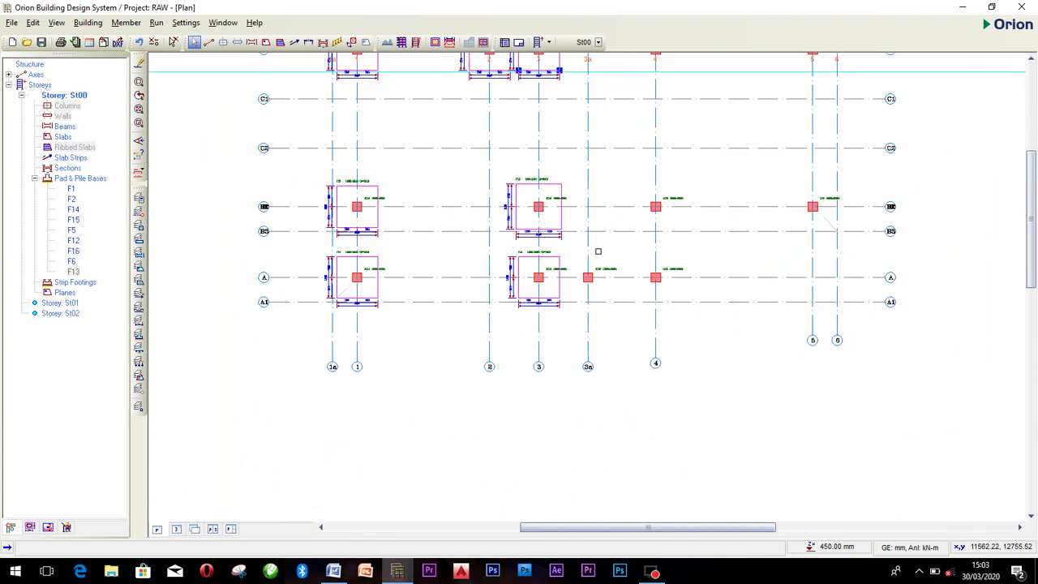
scroll(595, 260, up, 6)
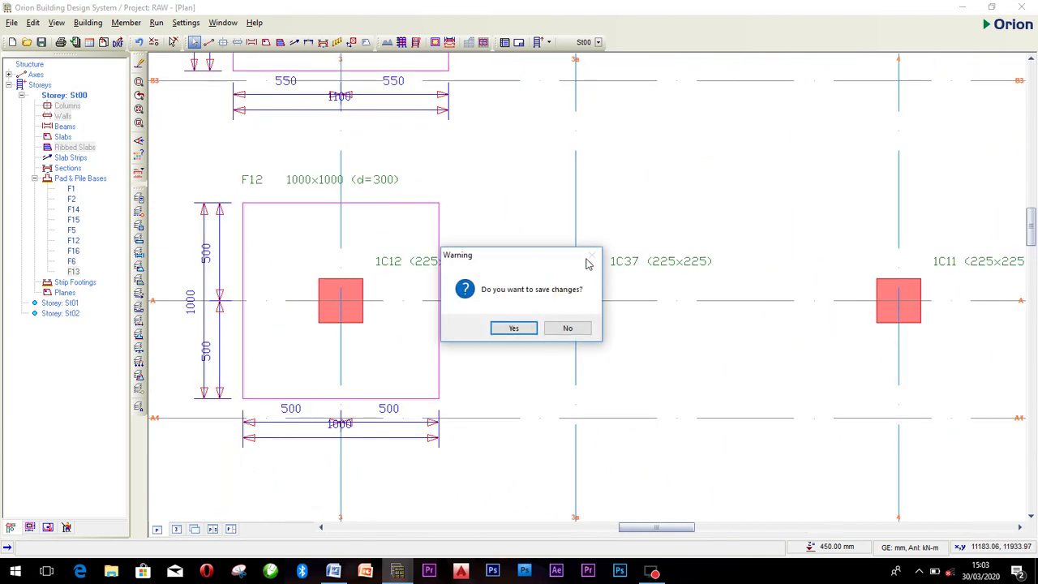
Step: Save the project changes and insert a pad base under column 1C37
click(533, 327)
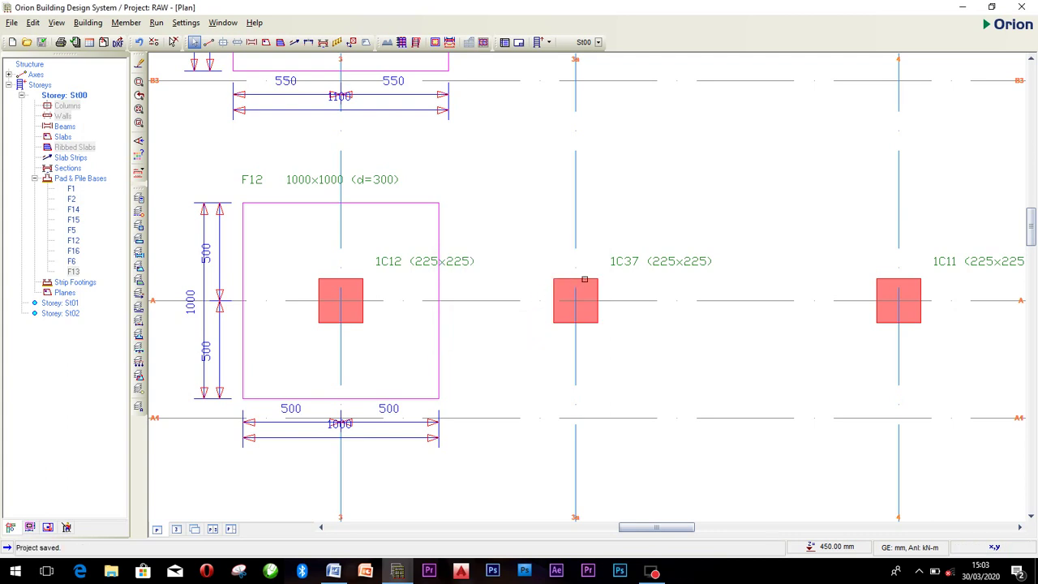
click(584, 279)
right_click(585, 279)
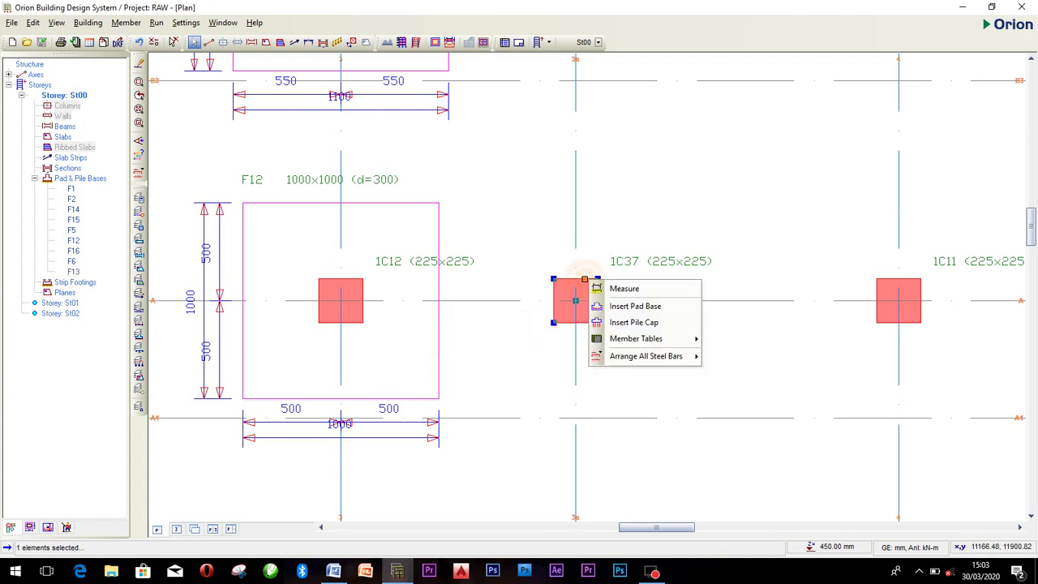
click(613, 306)
Step: Calculate footing F37 as a 1000×1000 pad (d=300), accept the results and place it
click(343, 194)
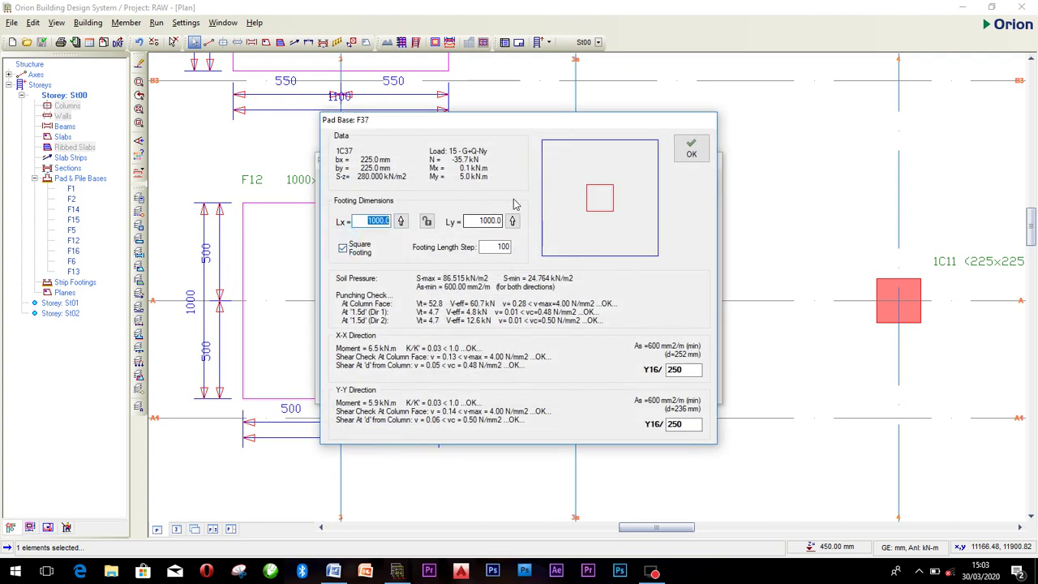
click(691, 148)
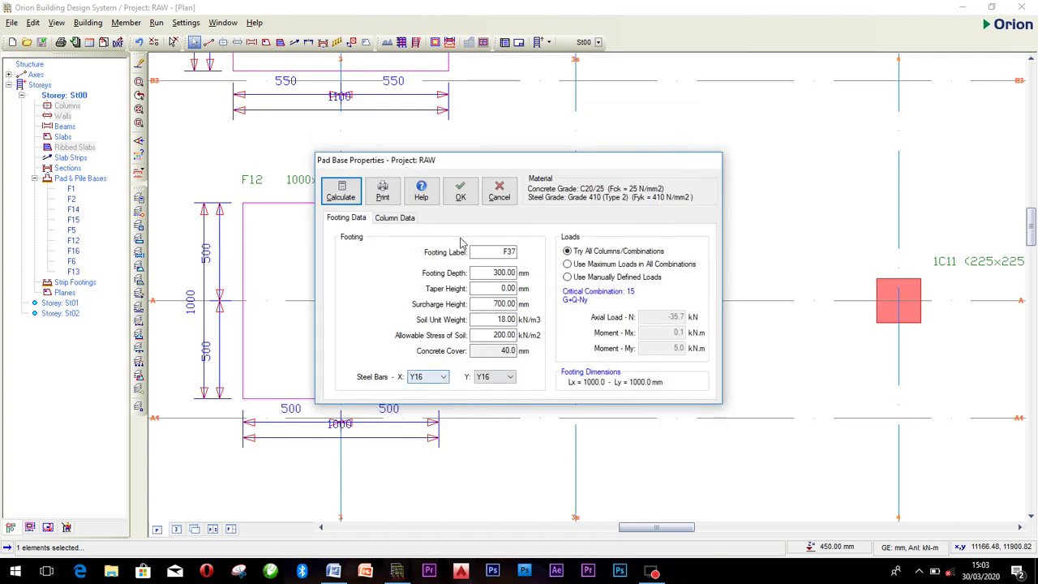
click(460, 192)
scroll(821, 306, down, 2)
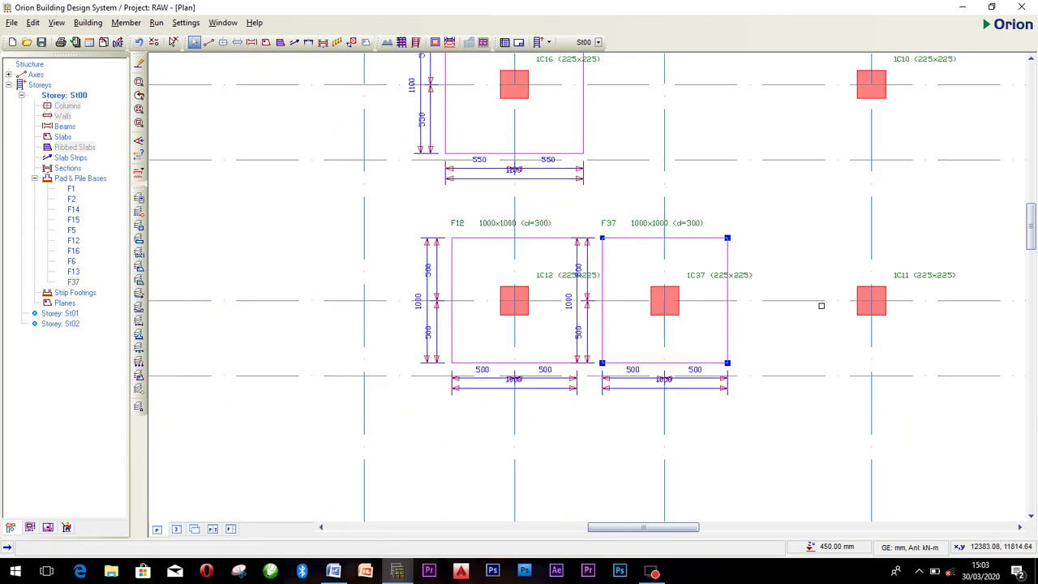
scroll(821, 306, down, 1)
middle_drag(741, 311, 591, 290)
scroll(650, 286, up, 3)
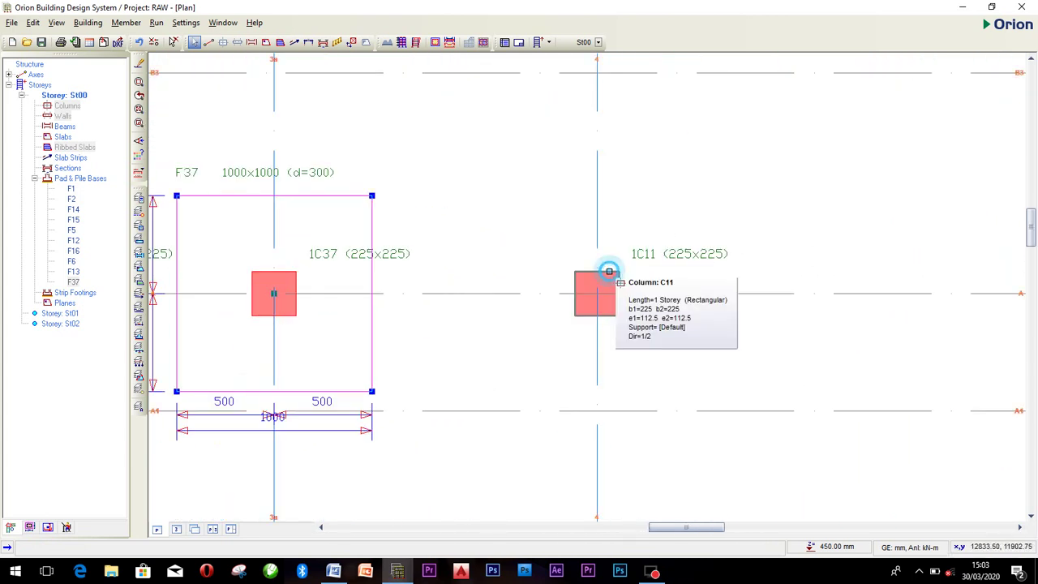
Step: Calculate footing F11 under column 1C11 as a square 1000×1000 pad, checking Lx and the footing length step
right_click(609, 271)
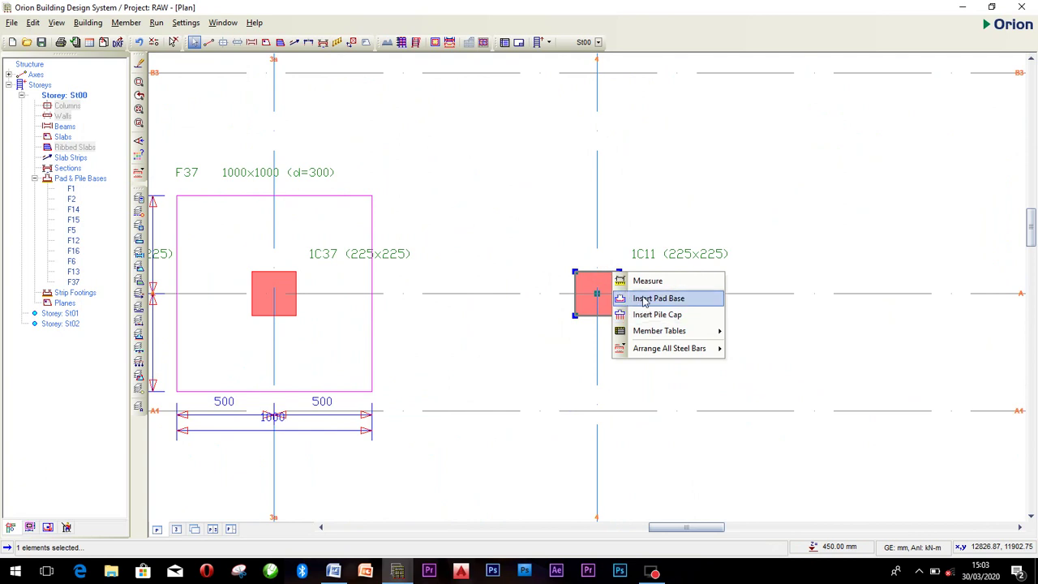
click(649, 299)
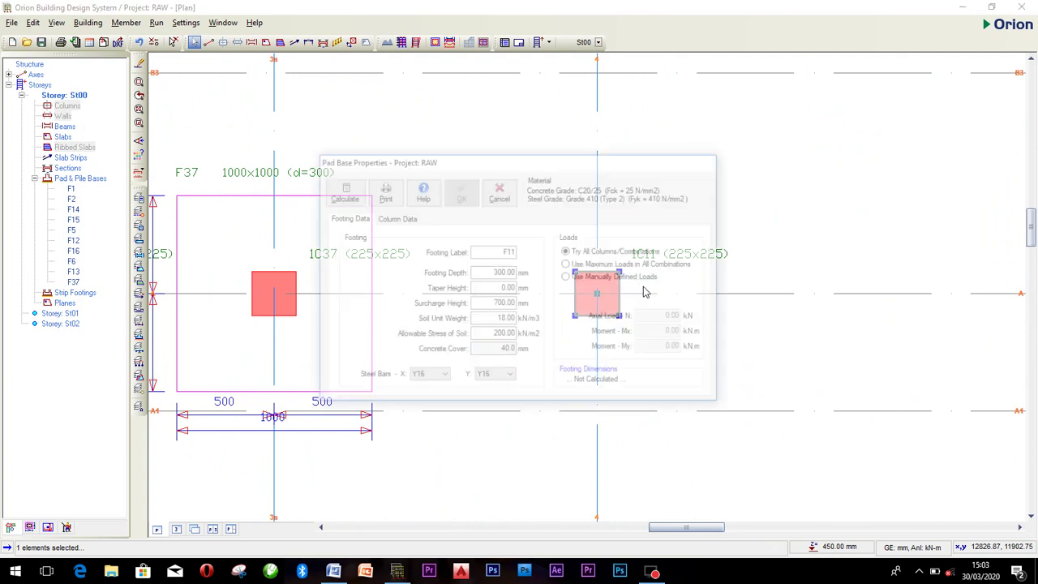
click(340, 192)
click(343, 250)
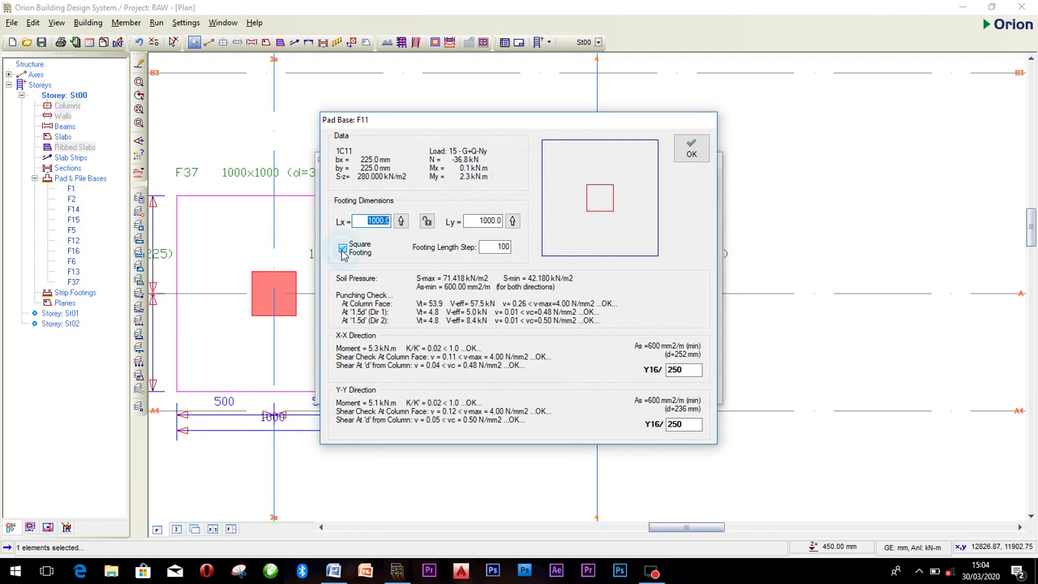
click(487, 246)
click(384, 225)
click(690, 150)
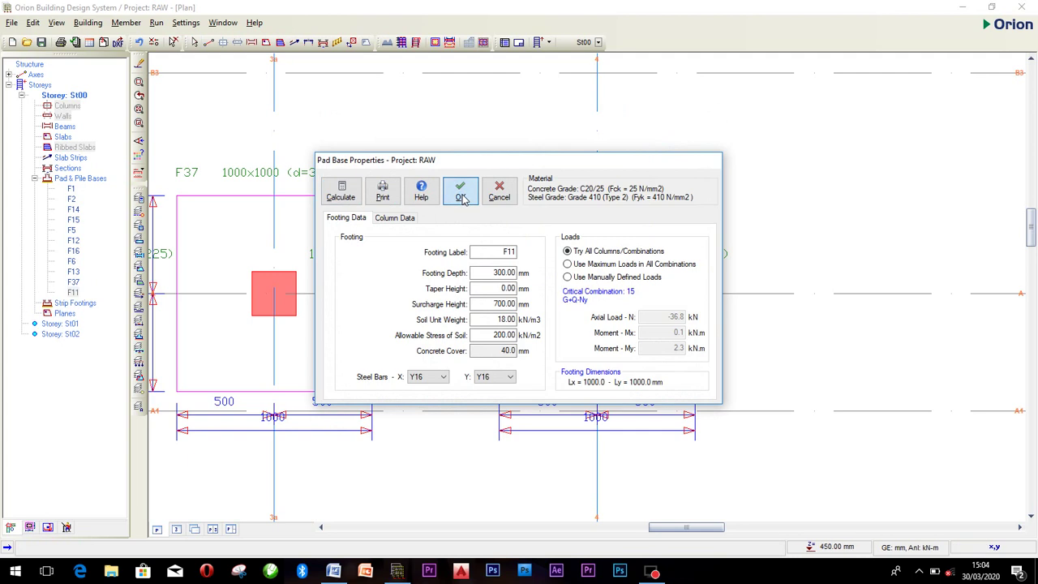
Step: Confirm the Pad Base Properties to place footing F11 on the plan
click(461, 193)
scroll(470, 281, down, 4)
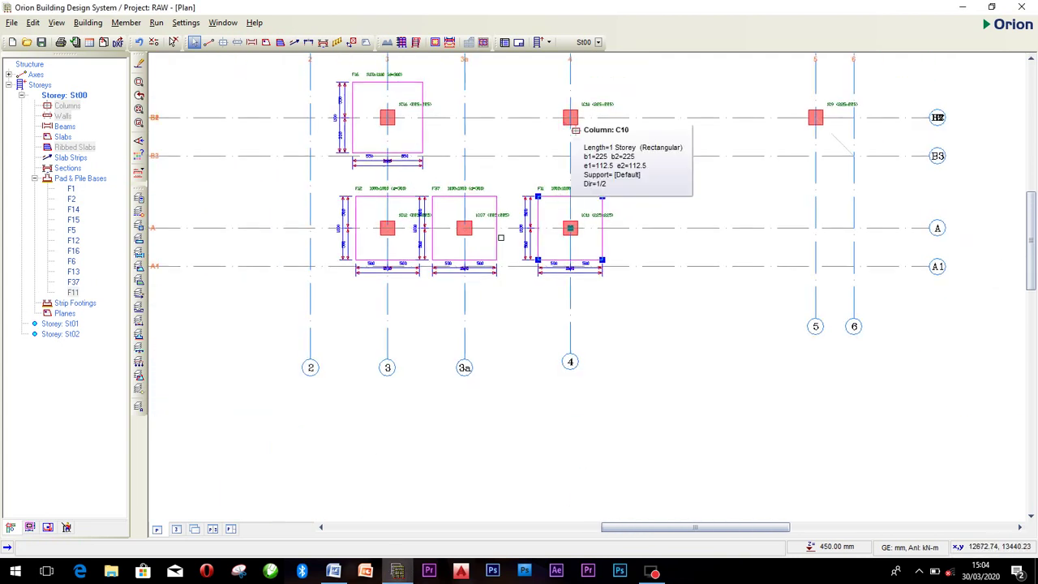
scroll(426, 346, up, 6)
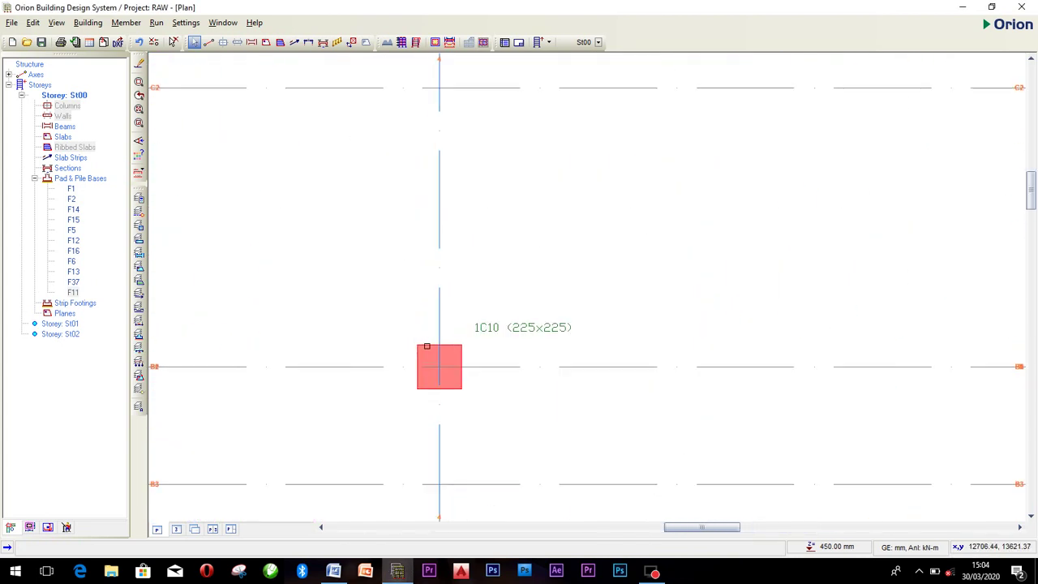
Step: Add a square 1000×1000 pad footing F10 (d=300) under column 1C10
click(427, 346)
right_click(428, 347)
key(Escape)
click(341, 192)
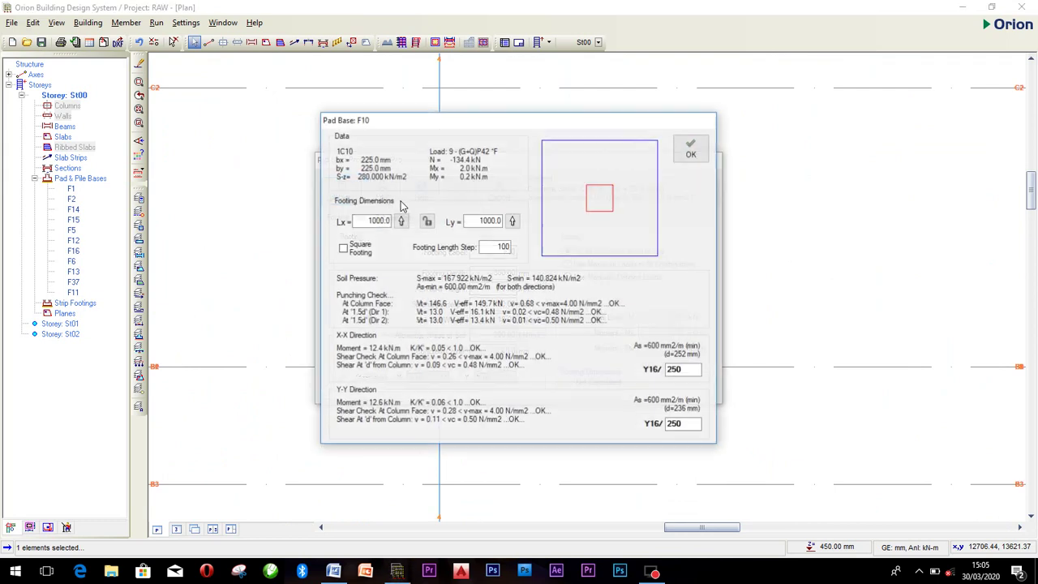
click(342, 248)
click(691, 149)
click(461, 196)
scroll(512, 209, down, 3)
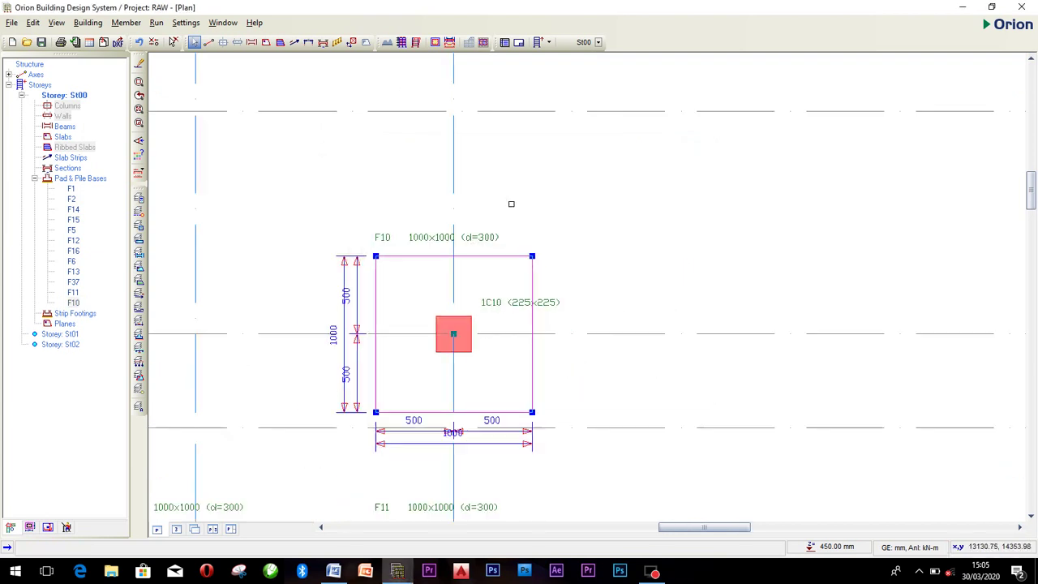
Step: Add square pad footing F7, 1200×1200 (d=300), under column 1C7 at grid C/4
scroll(511, 209, down, 3)
scroll(580, 106, up, 5)
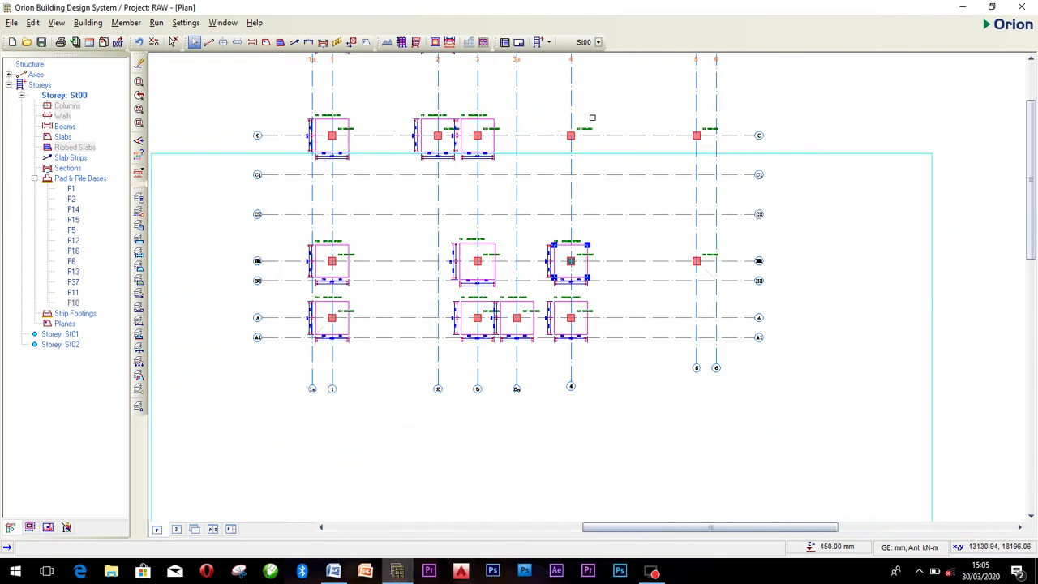
scroll(544, 141, up, 2)
click(580, 152)
right_click(585, 154)
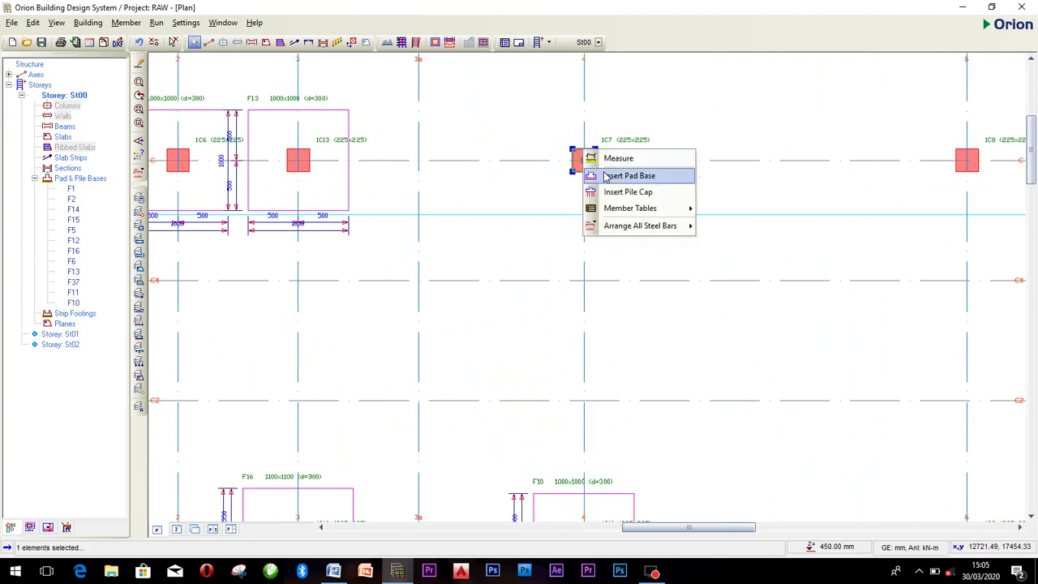
click(608, 175)
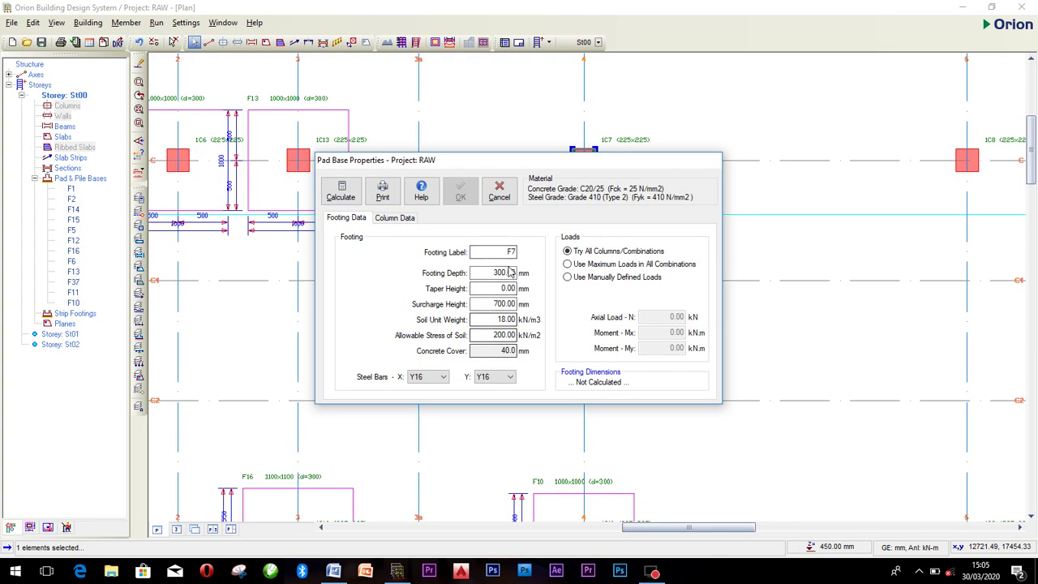
click(341, 192)
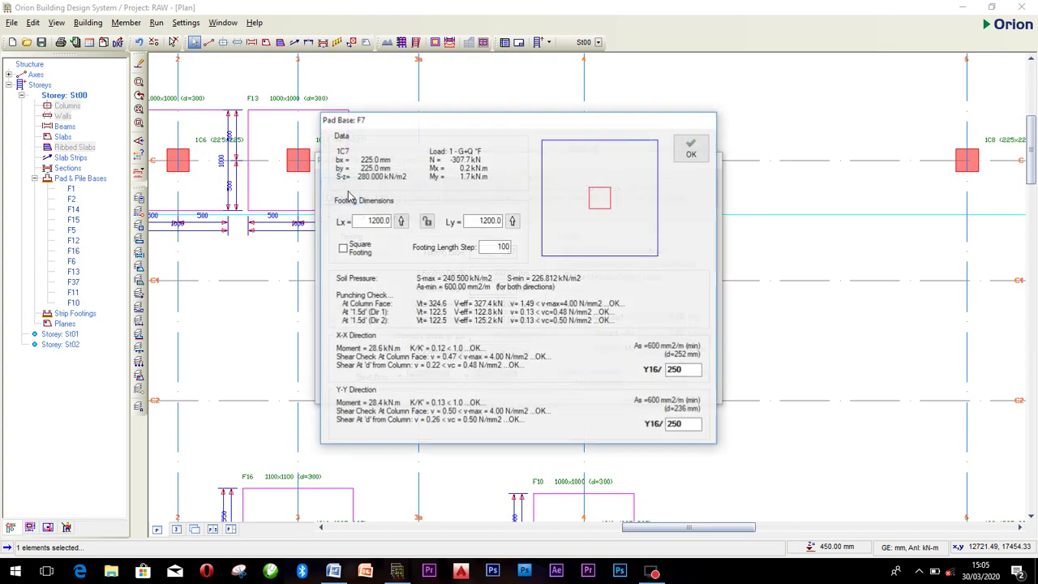
click(342, 250)
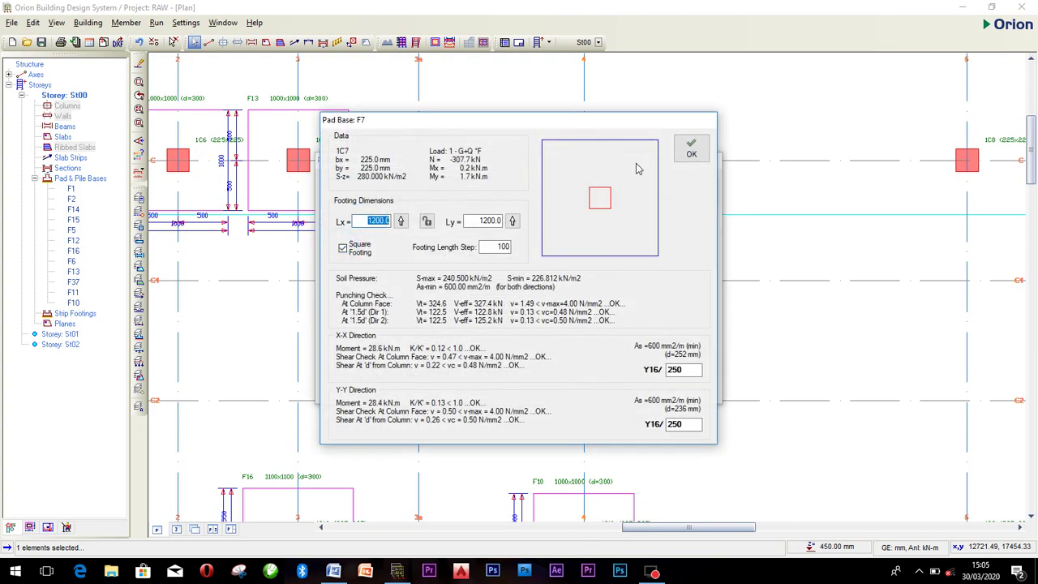
click(691, 148)
click(461, 193)
Step: Add pad footing F3, 1000×1000 (d=300), under column 1C3
scroll(576, 231, down, 5)
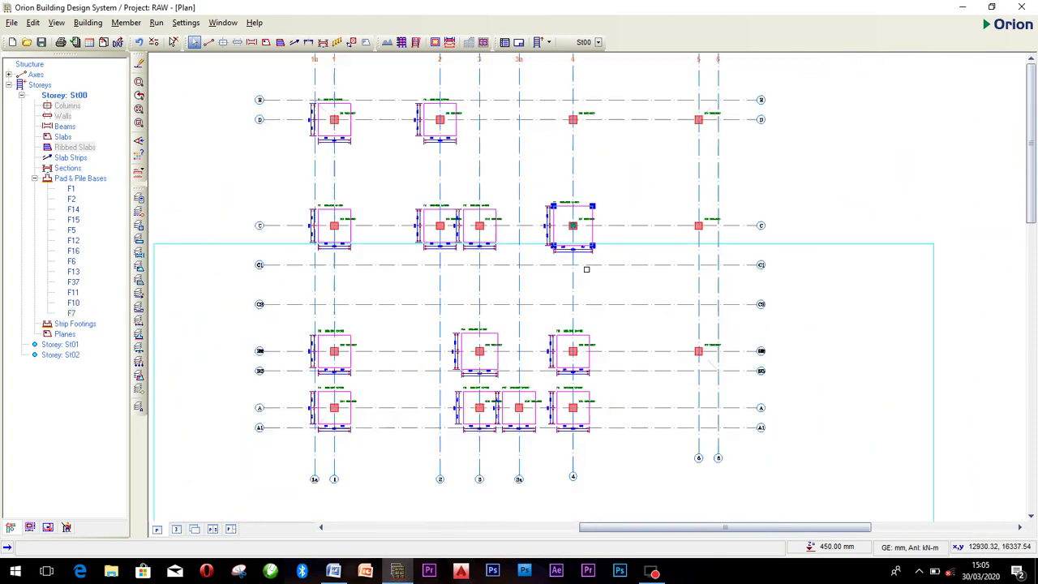
scroll(573, 196, up, 6)
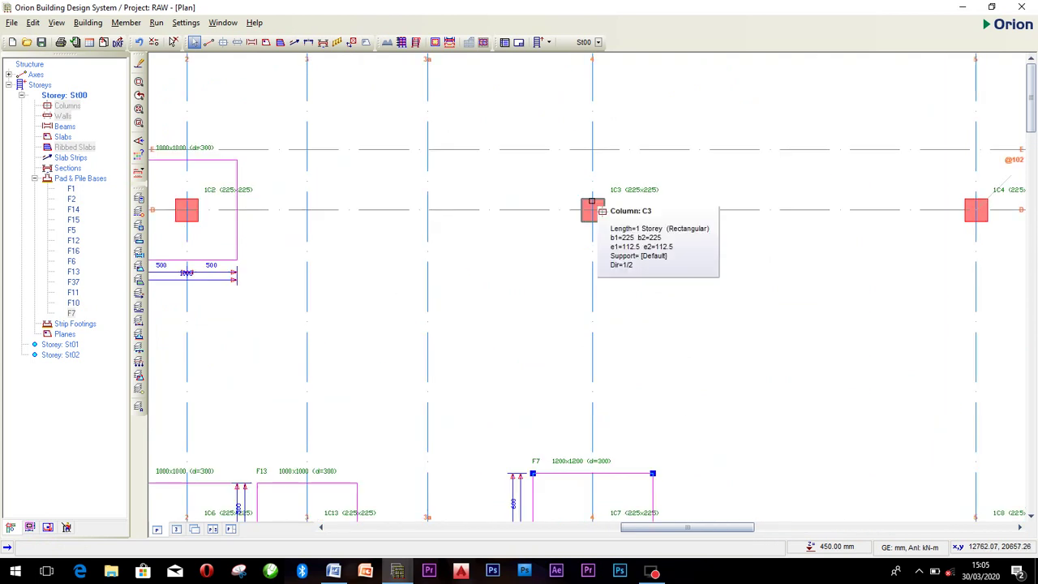
click(578, 199)
right_click(572, 199)
click(600, 225)
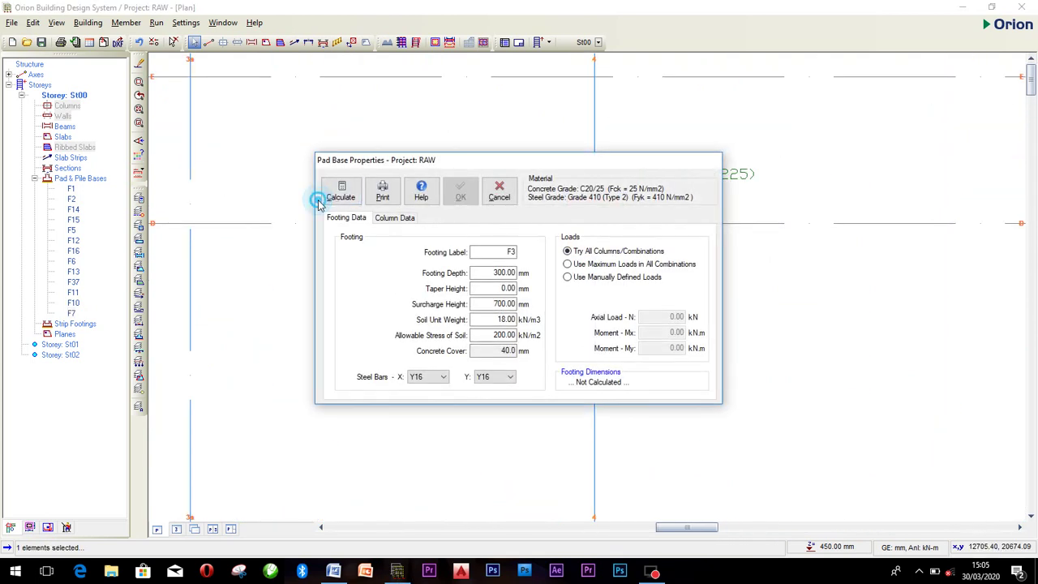
click(320, 199)
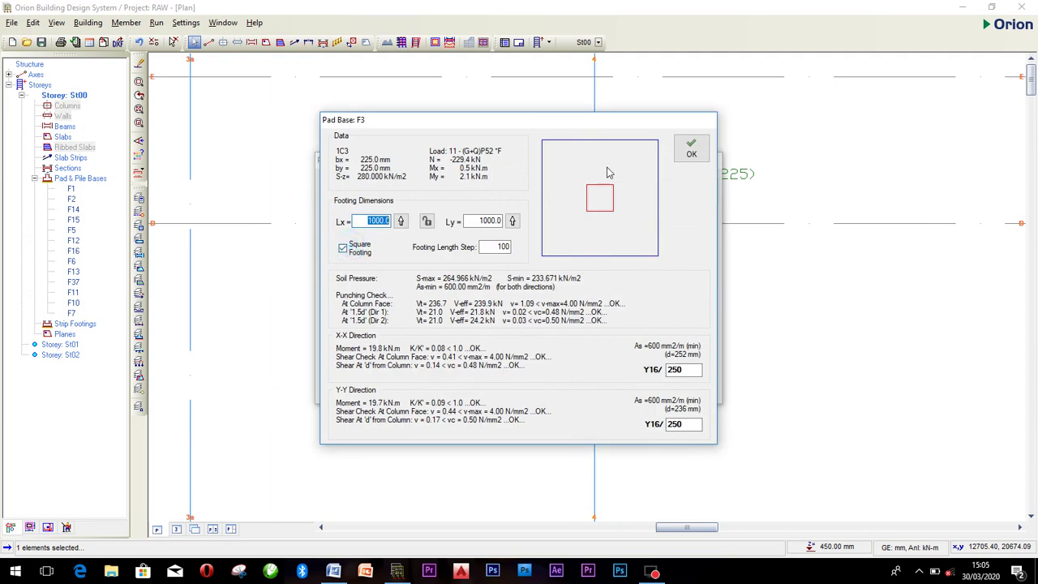
click(690, 147)
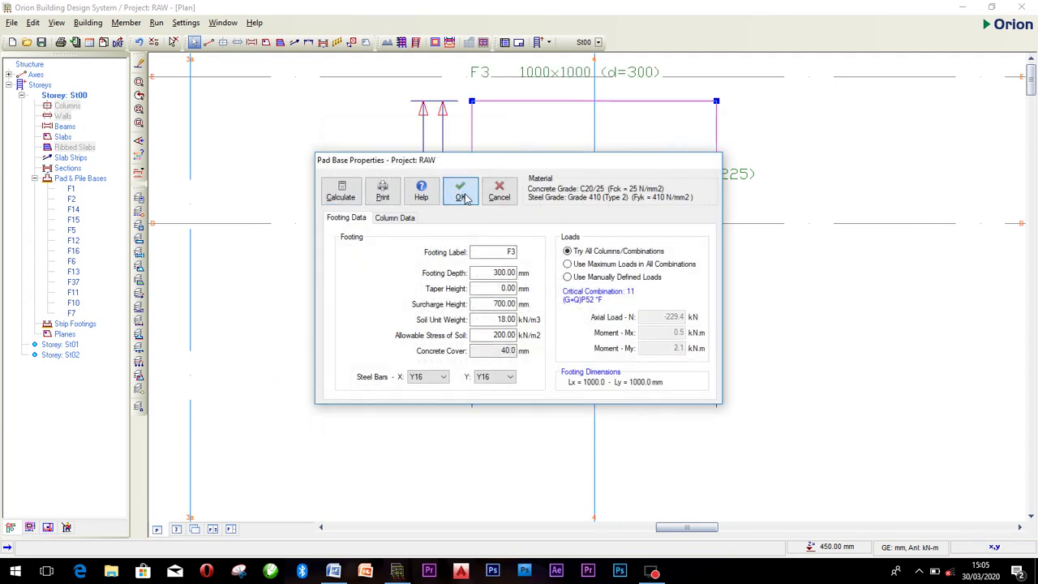
click(459, 193)
scroll(495, 202, down, 3)
scroll(495, 202, down, 2)
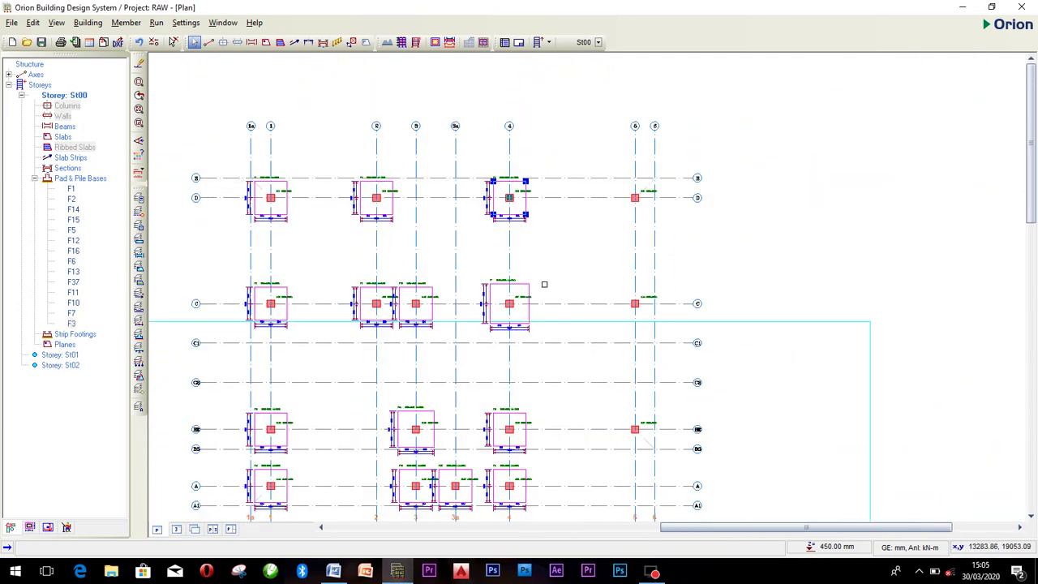
scroll(640, 438, up, 5)
click(620, 421)
Step: Add square 1000×1000 pad footing F9 under column 1C9
right_click(621, 420)
click(653, 445)
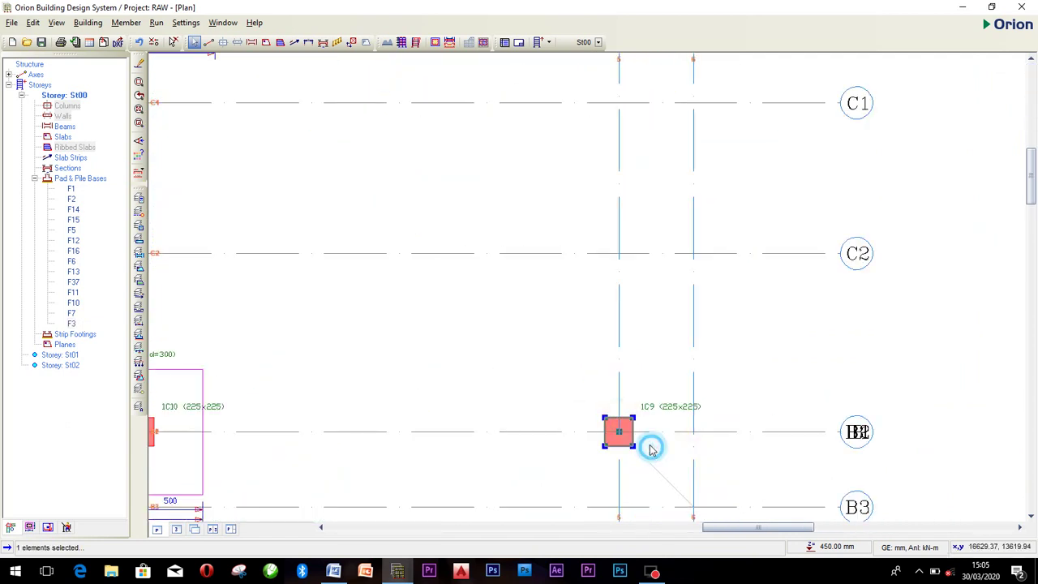
click(340, 190)
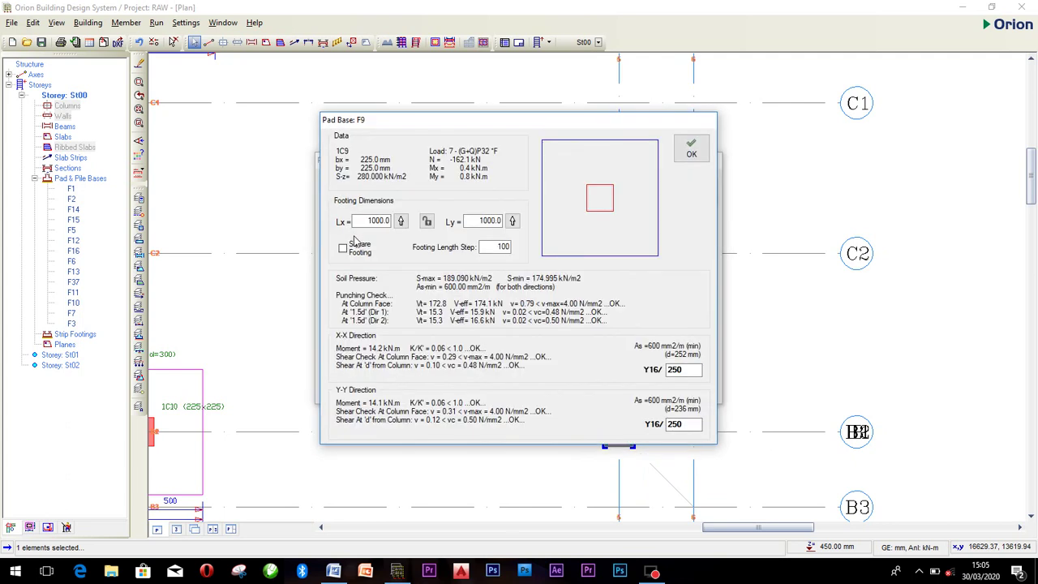
click(343, 248)
click(691, 148)
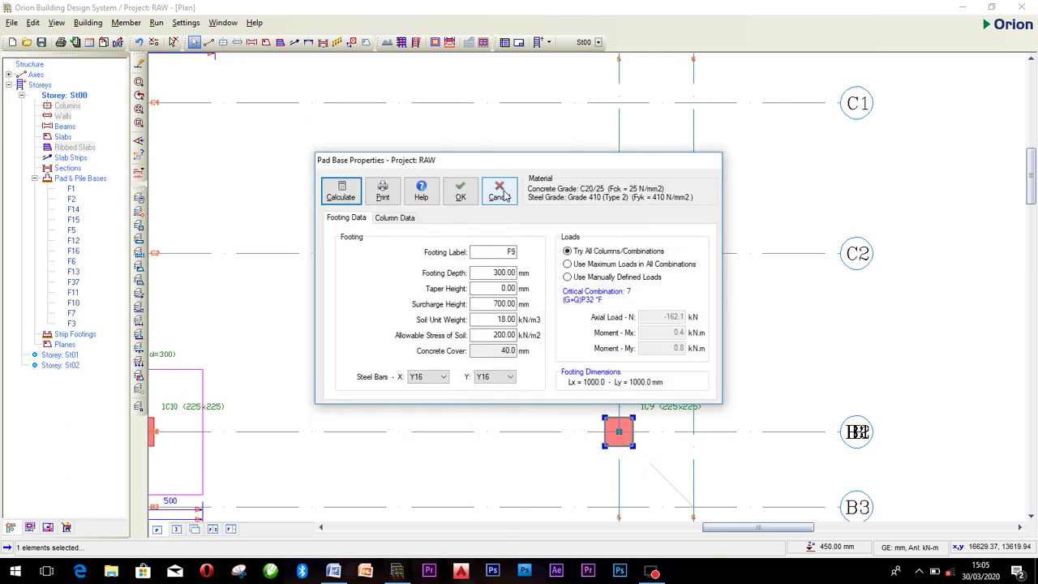
click(462, 193)
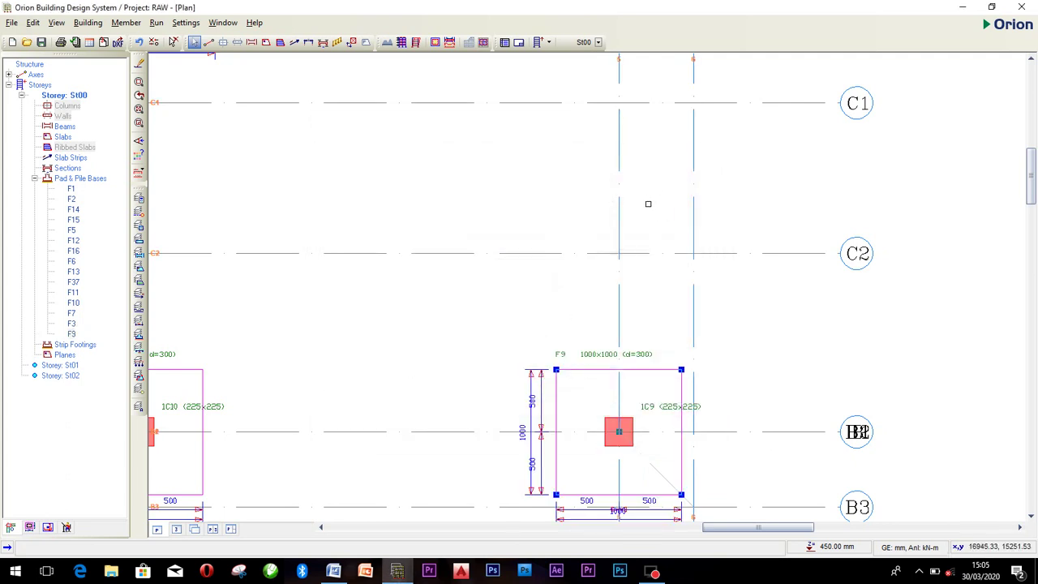
scroll(623, 150, down, 2)
scroll(618, 241, down, 1)
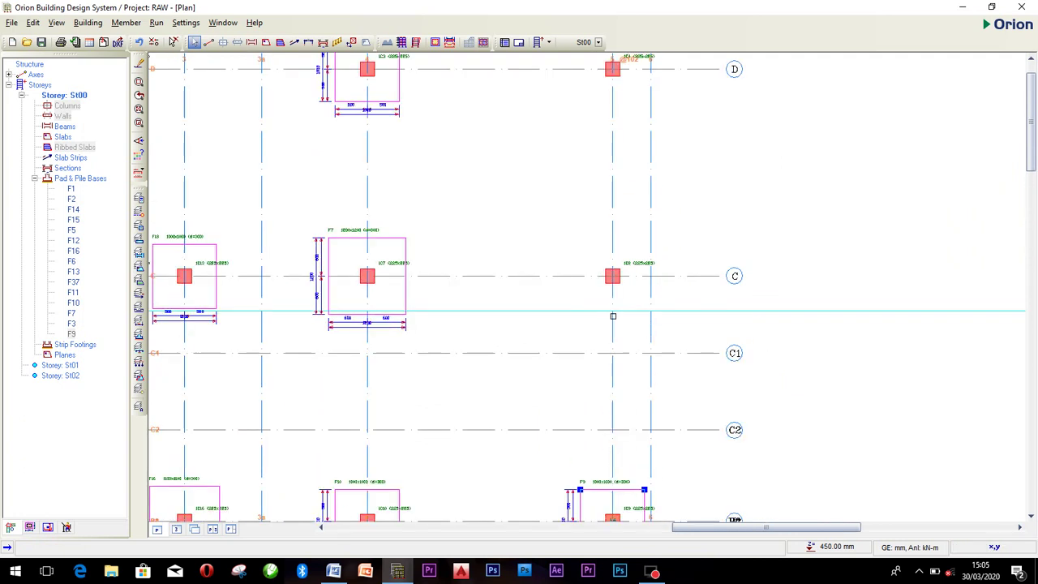
Step: Add 1000×1000 pad footing F8 under column 1C8
right_click(613, 273)
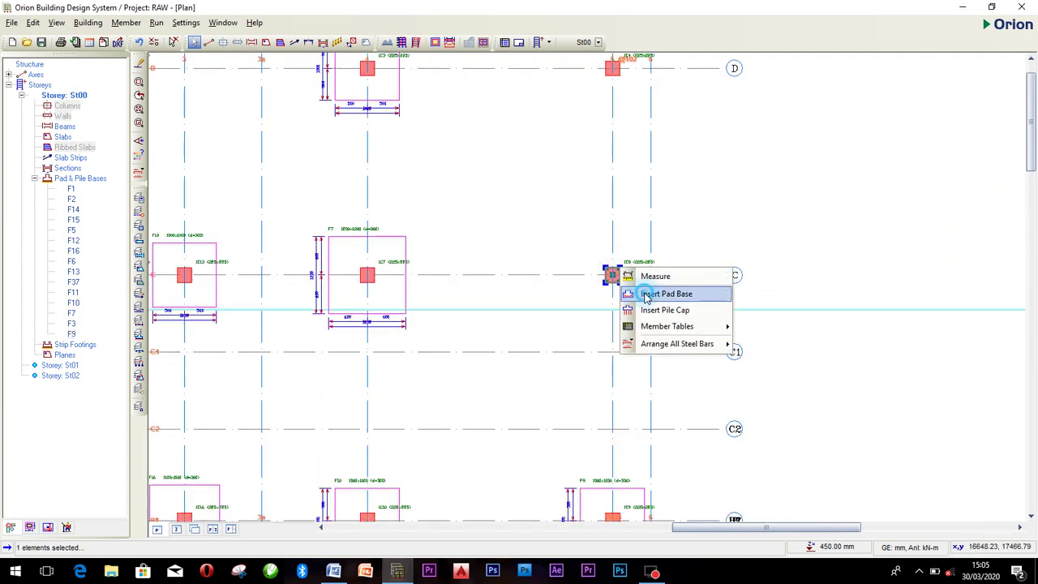
click(645, 293)
click(343, 191)
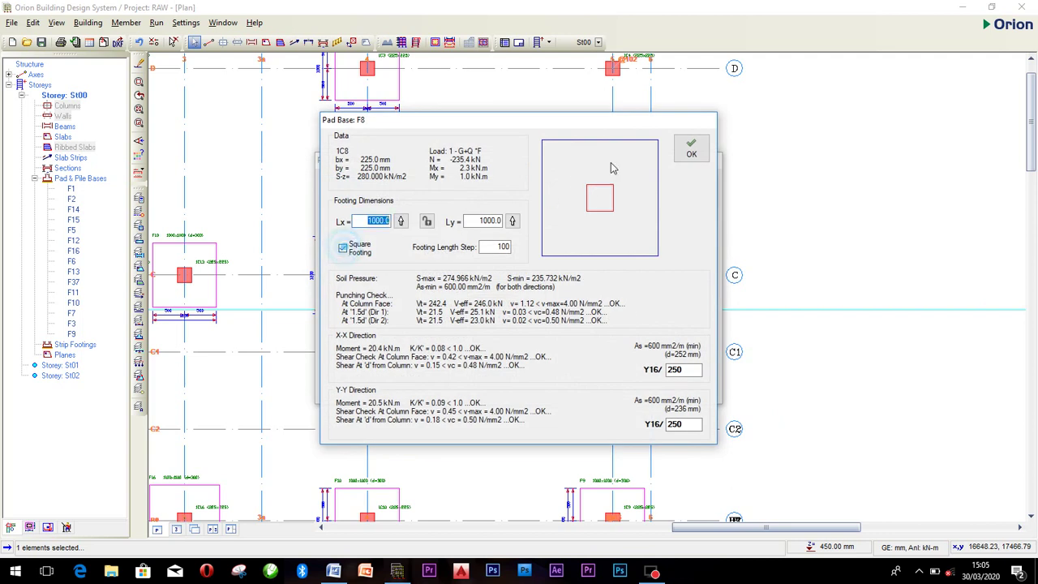
click(685, 153)
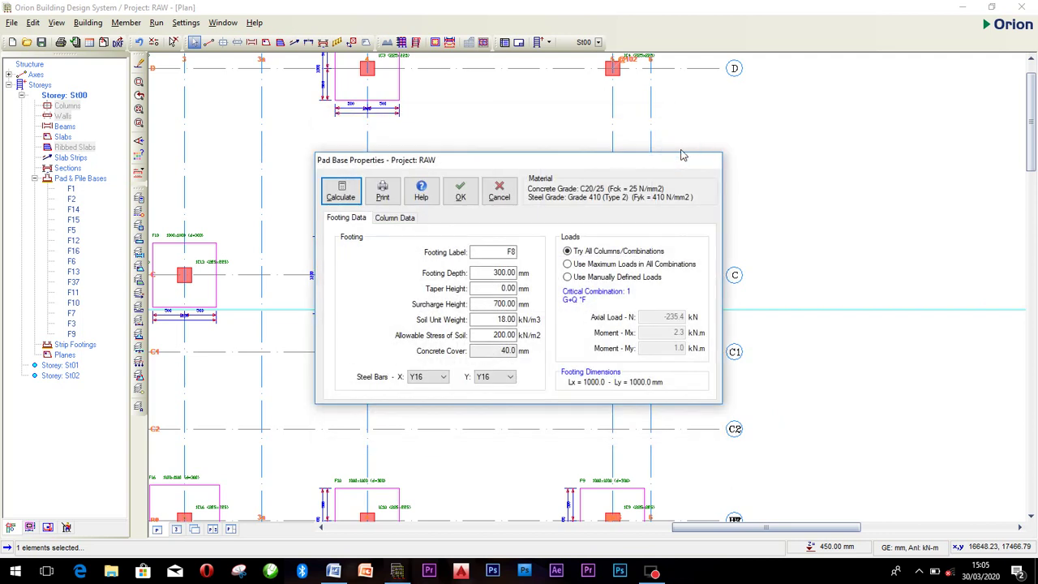
click(460, 192)
scroll(595, 191, down, 2)
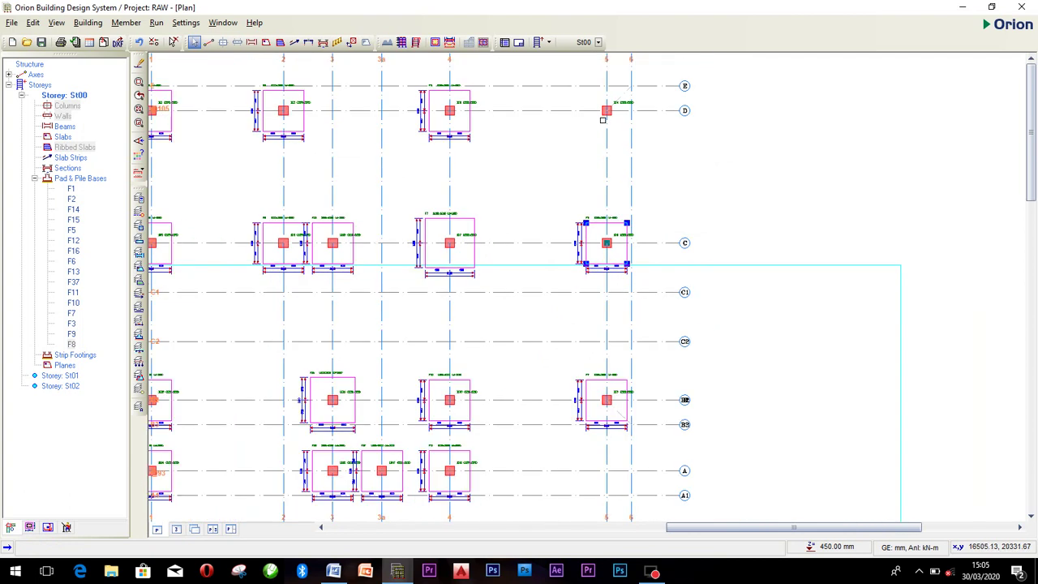
scroll(591, 260, up, 4)
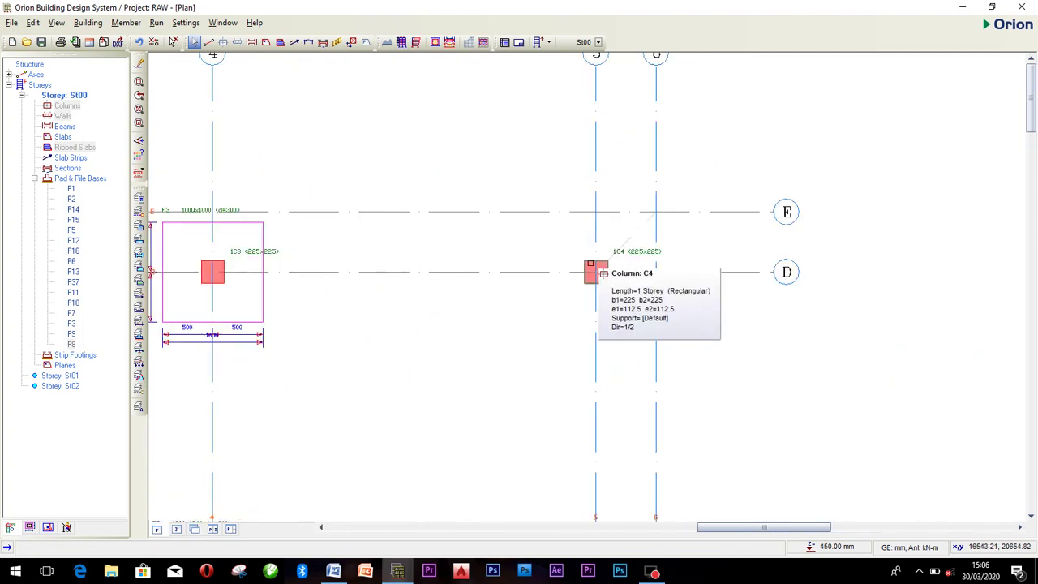
Step: Add 1000×1000 pad footing F4 (d=300) under column 1C4 at grid 5/D
click(592, 266)
right_click(593, 264)
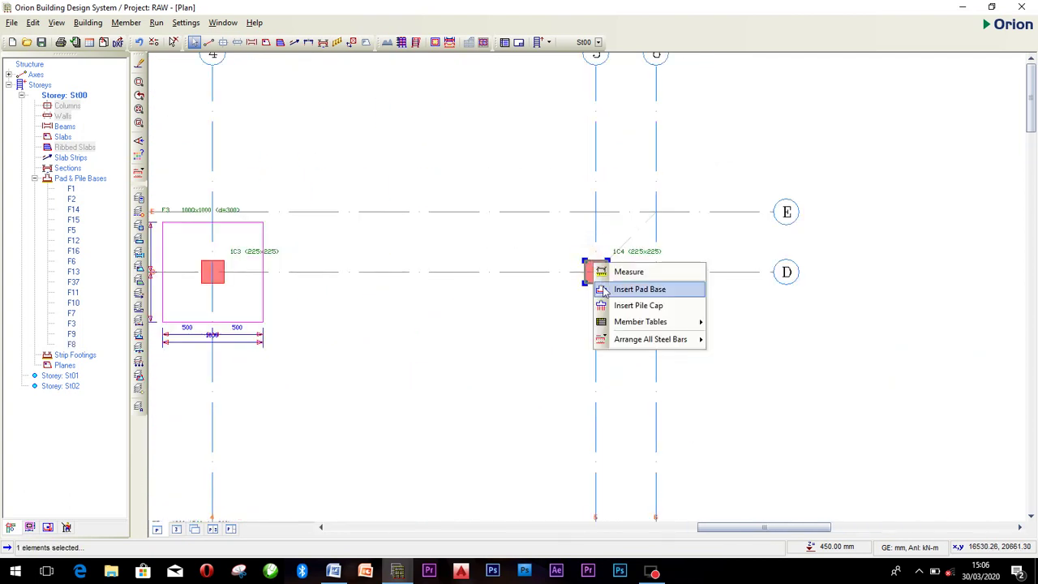
click(639, 289)
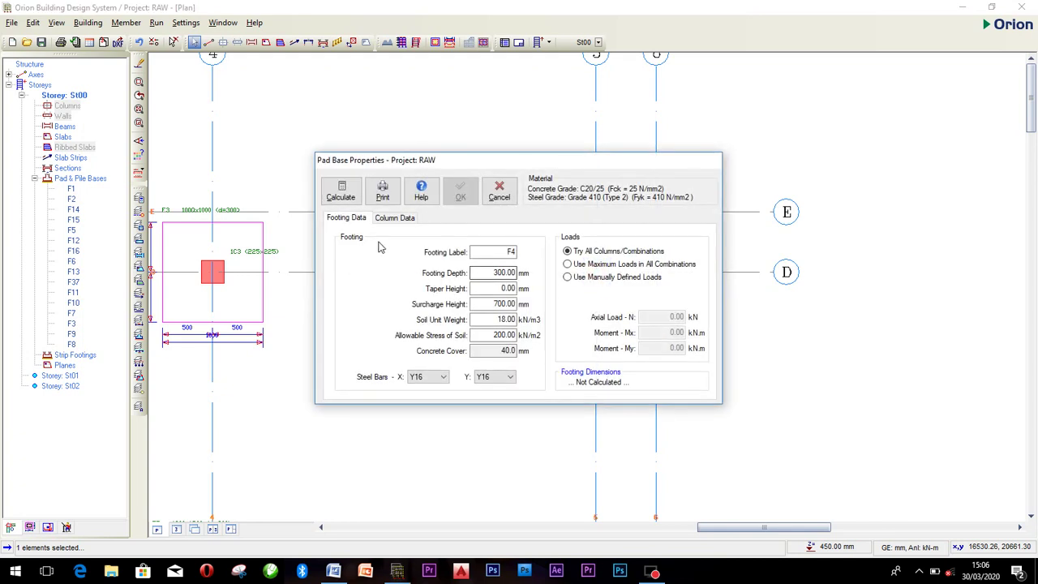
click(341, 192)
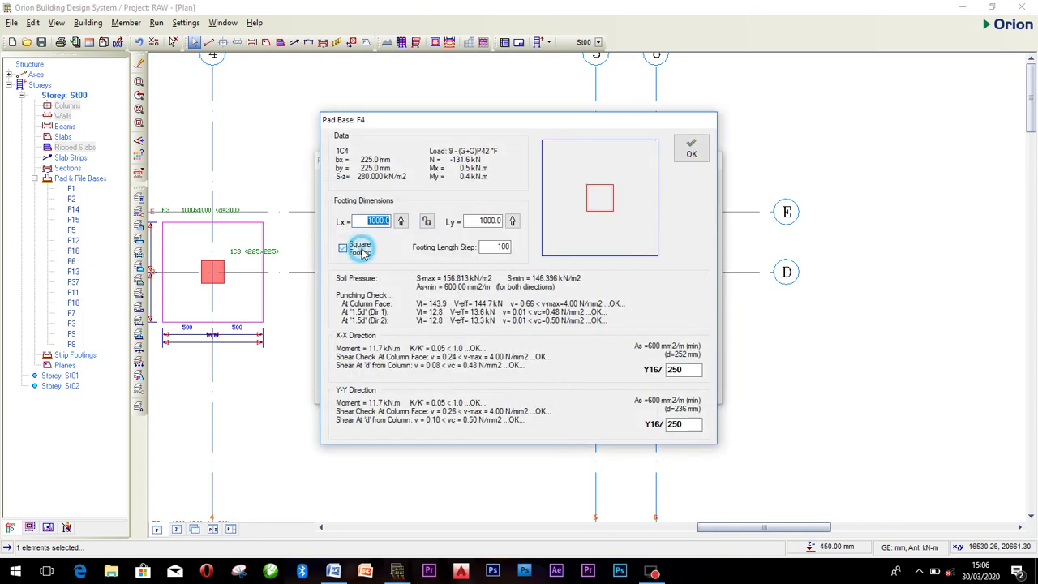
click(691, 149)
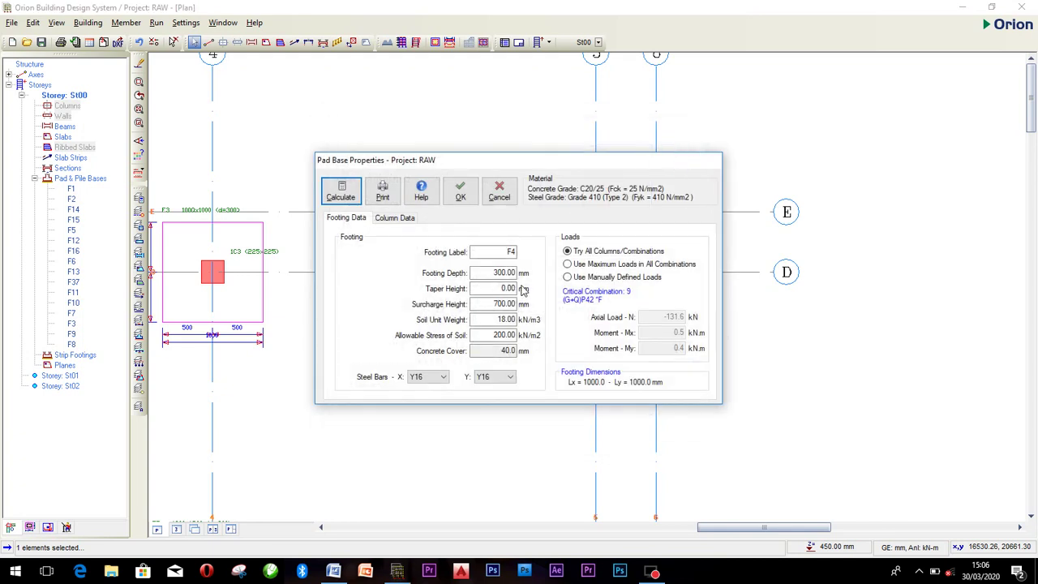
click(462, 195)
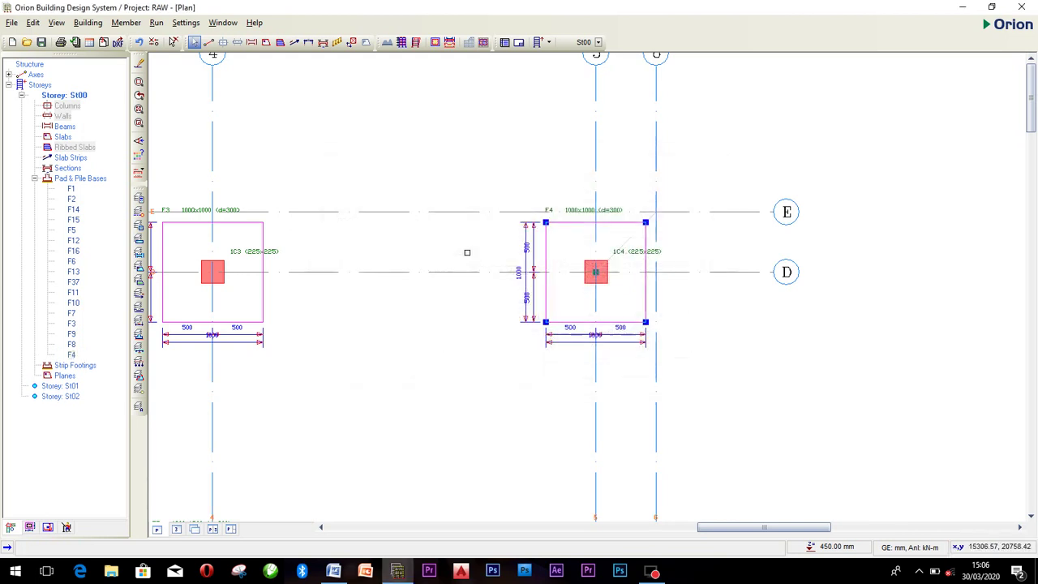
Step: Pan and zoom the plan to centre the footing grid
scroll(606, 247, down, 2)
scroll(607, 247, down, 2)
scroll(614, 296, up, 1)
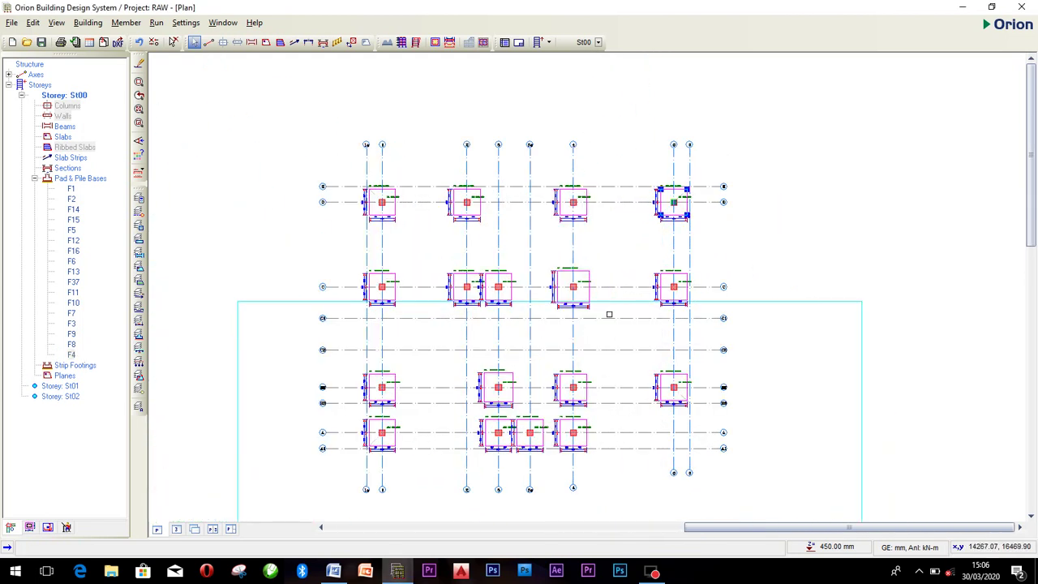
middle_drag(608, 316, 580, 286)
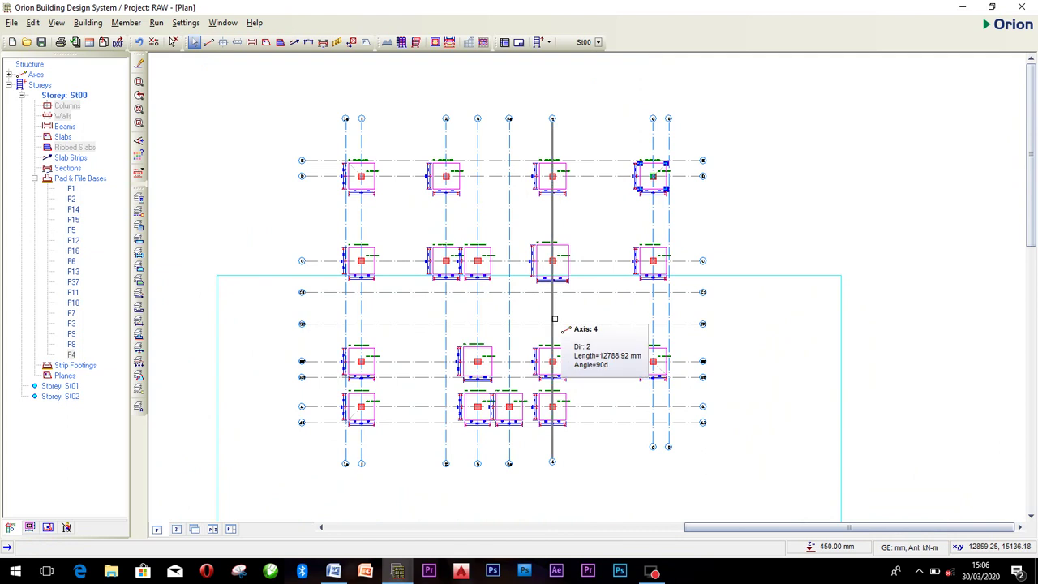
scroll(555, 318, up, 1)
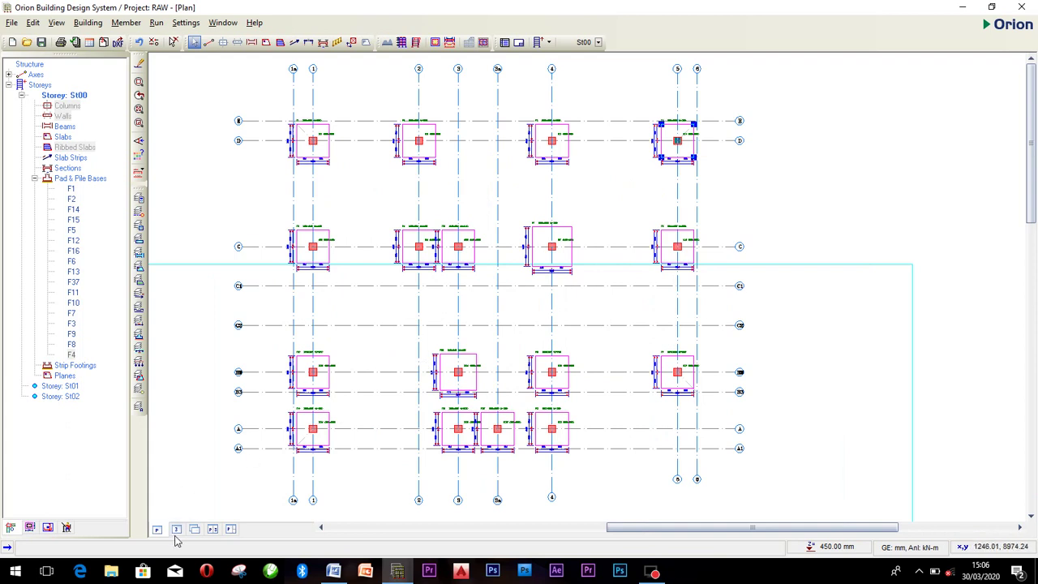
Step: Zoom and orbit the 3D view to inspect the seventeen pad footings under the columns
click(175, 530)
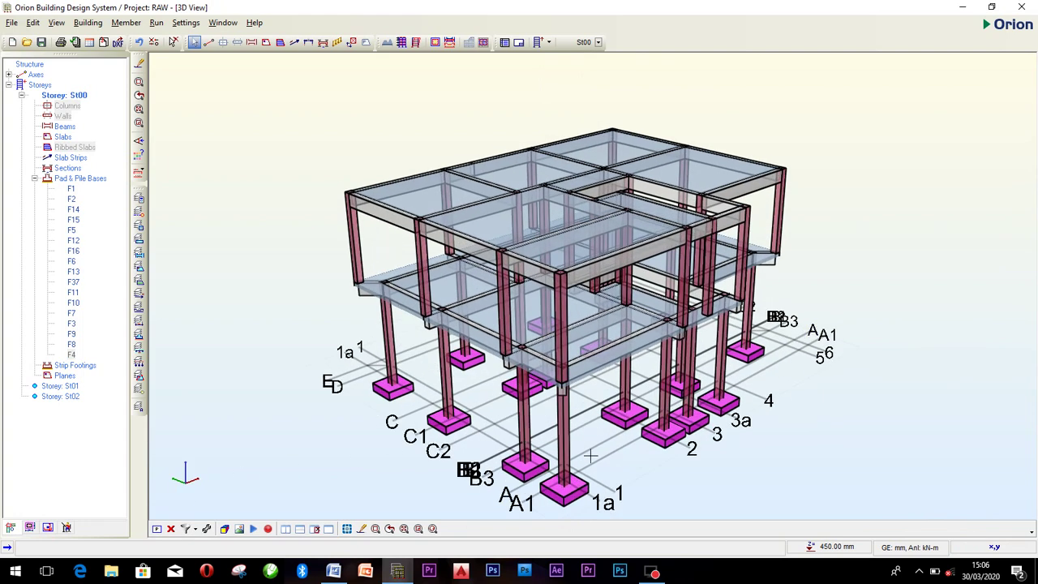
scroll(547, 394, up, 5)
scroll(476, 383, down, 4)
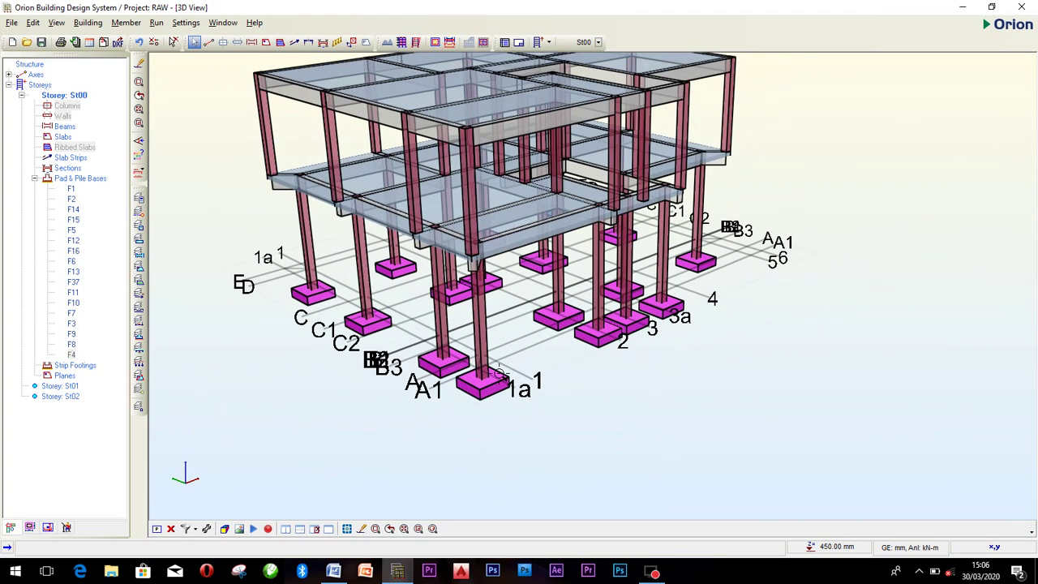
scroll(640, 284, up, 4)
scroll(686, 255, up, 6)
scroll(524, 231, down, 8)
scroll(700, 219, down, 3)
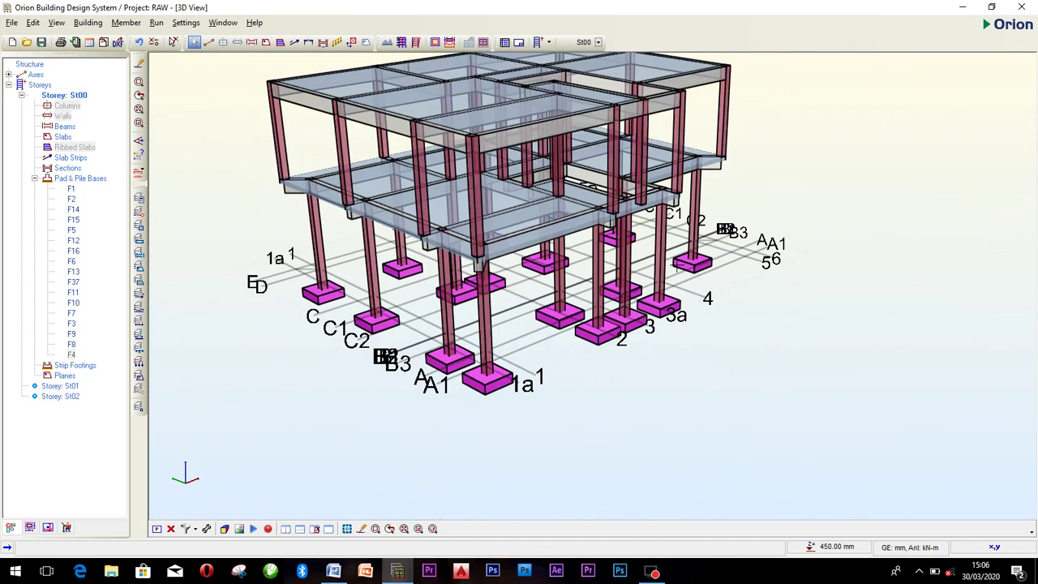
scroll(317, 315, up, 4)
scroll(418, 381, down, 6)
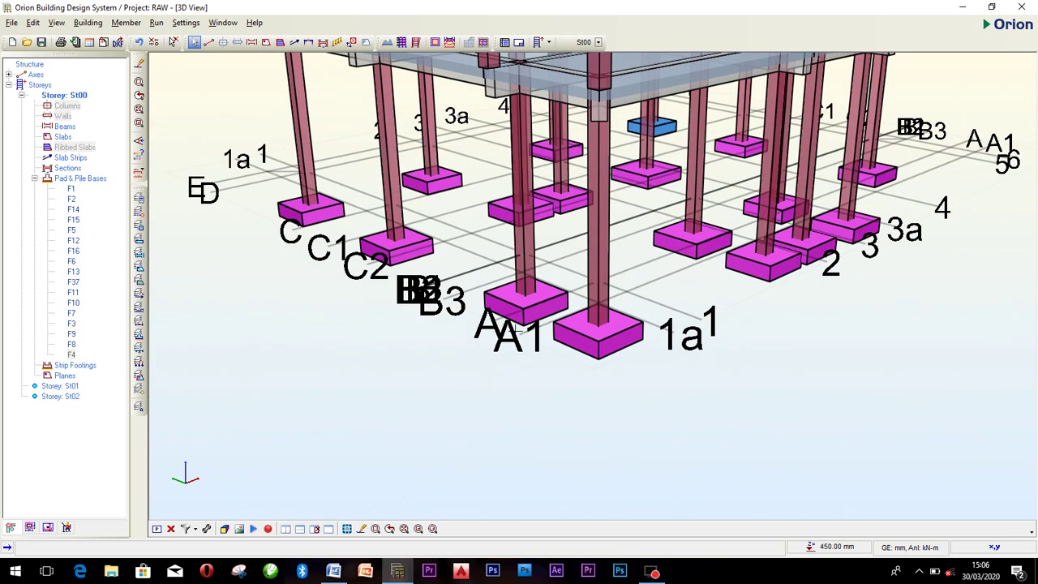
scroll(557, 269, up, 5)
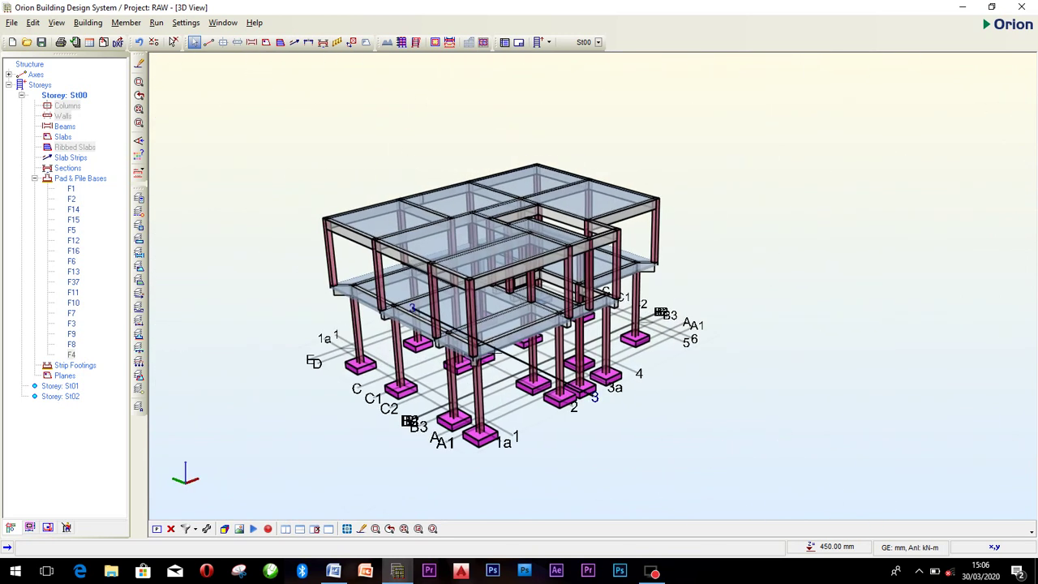
scroll(469, 302, up, 3)
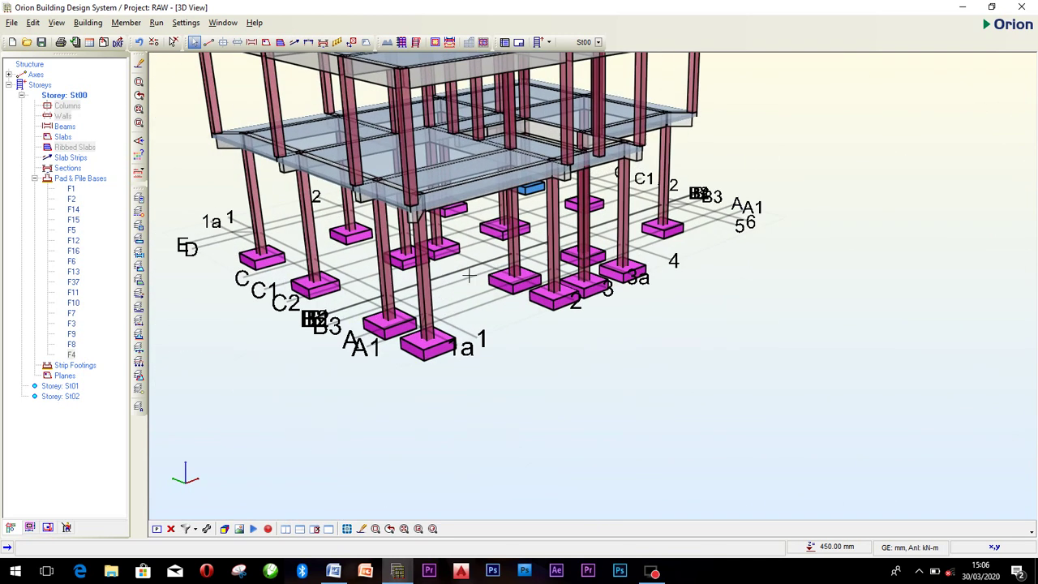
middle_drag(467, 345, 466, 308)
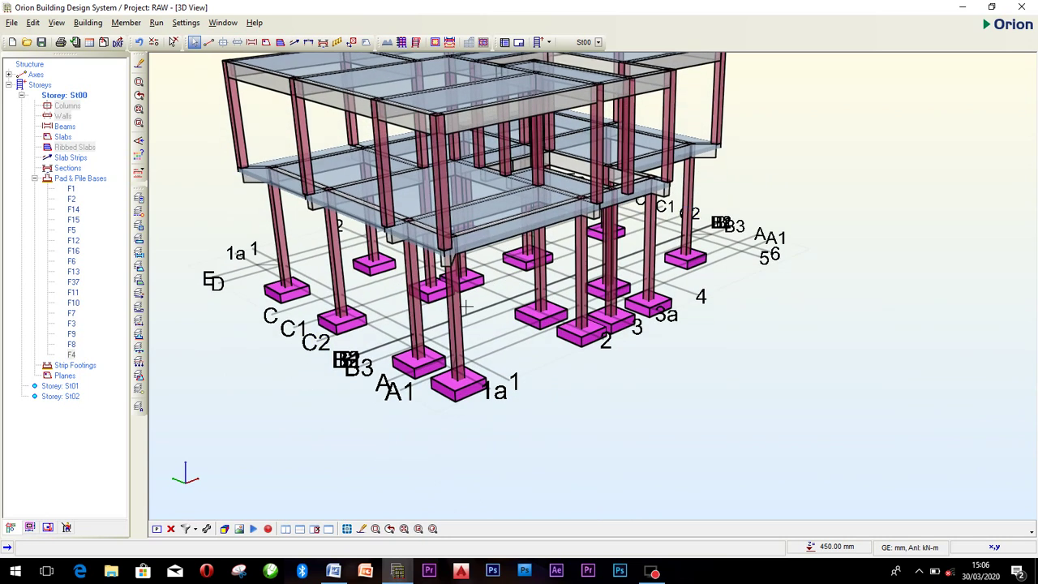
scroll(465, 305, down, 5)
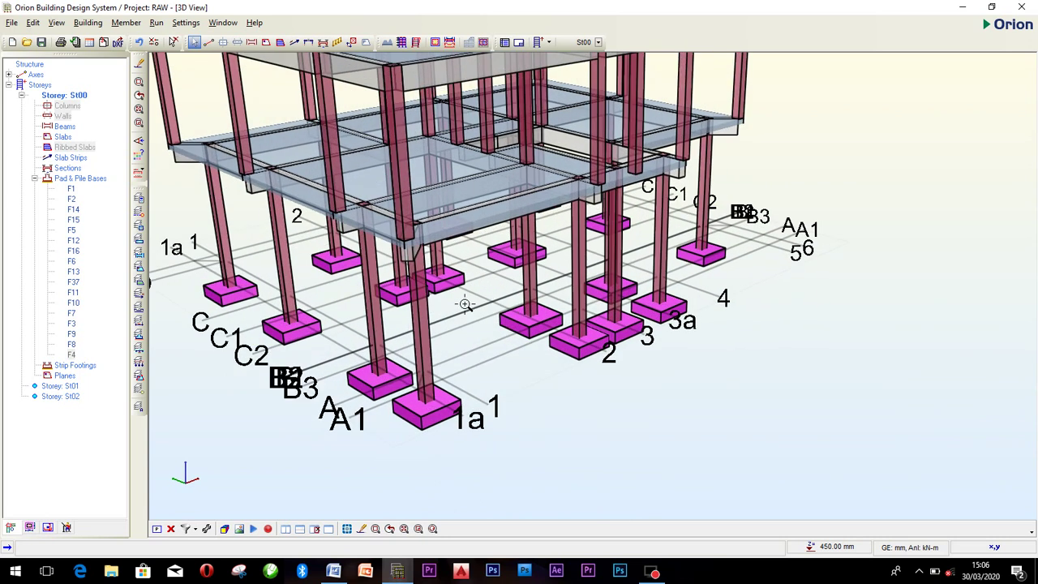
scroll(536, 359, down, 2)
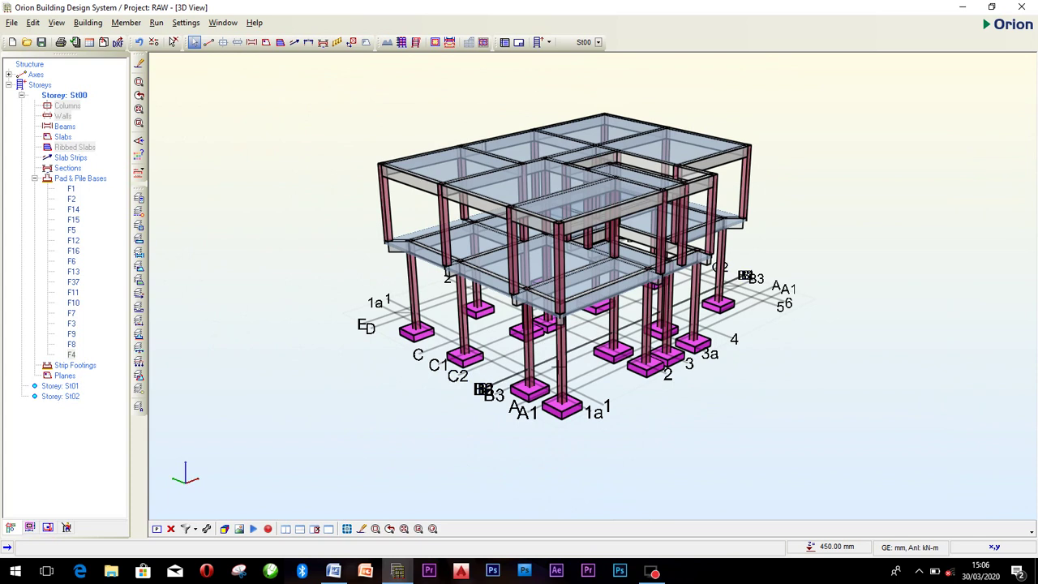
middle_drag(574, 368, 533, 363)
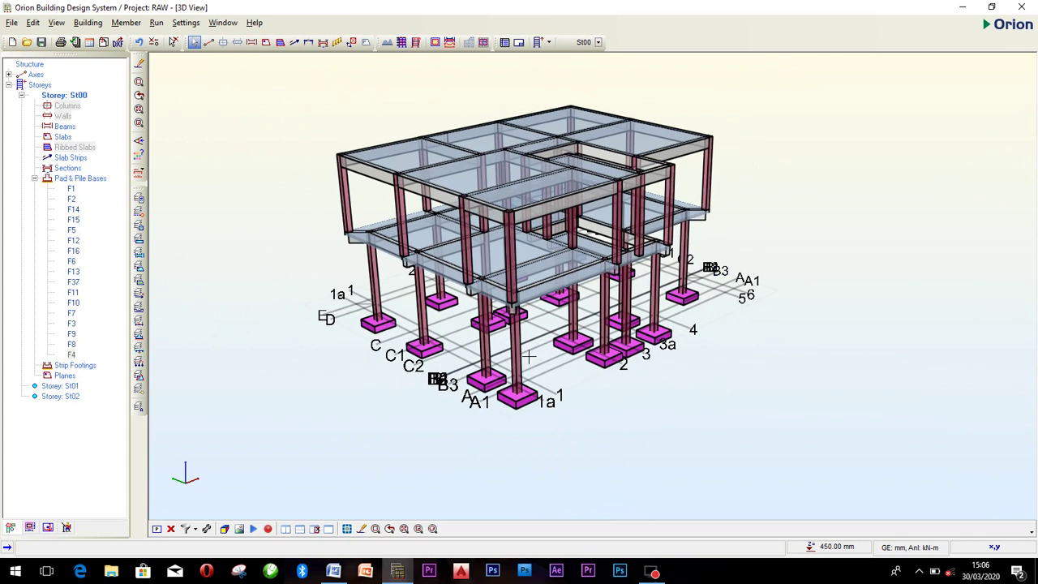
scroll(539, 353, up, 2)
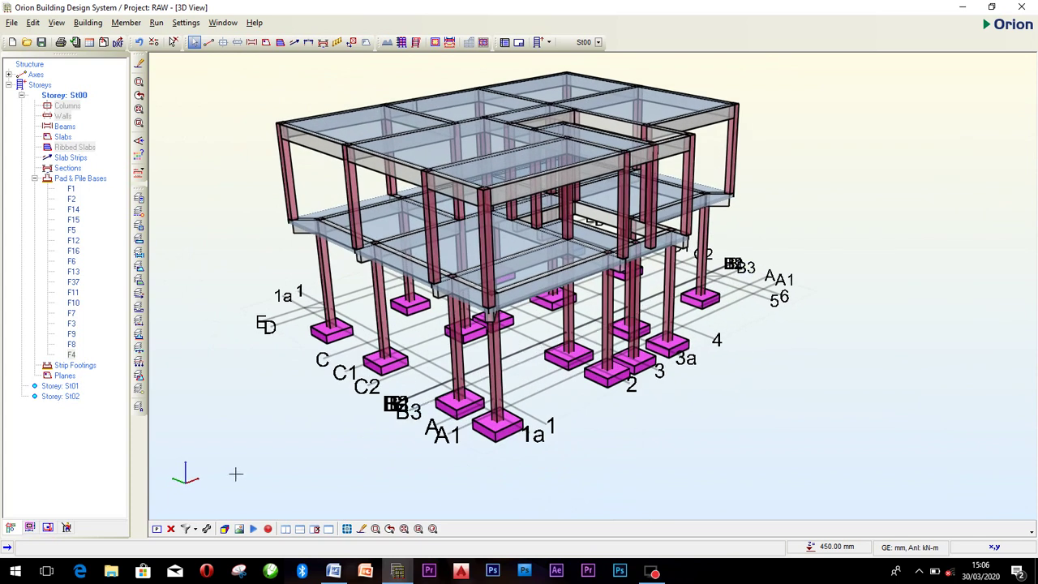
Step: Leave the 3D view and open Print Pad and Pile Base Results (Selected Bases) for footing F14
click(170, 528)
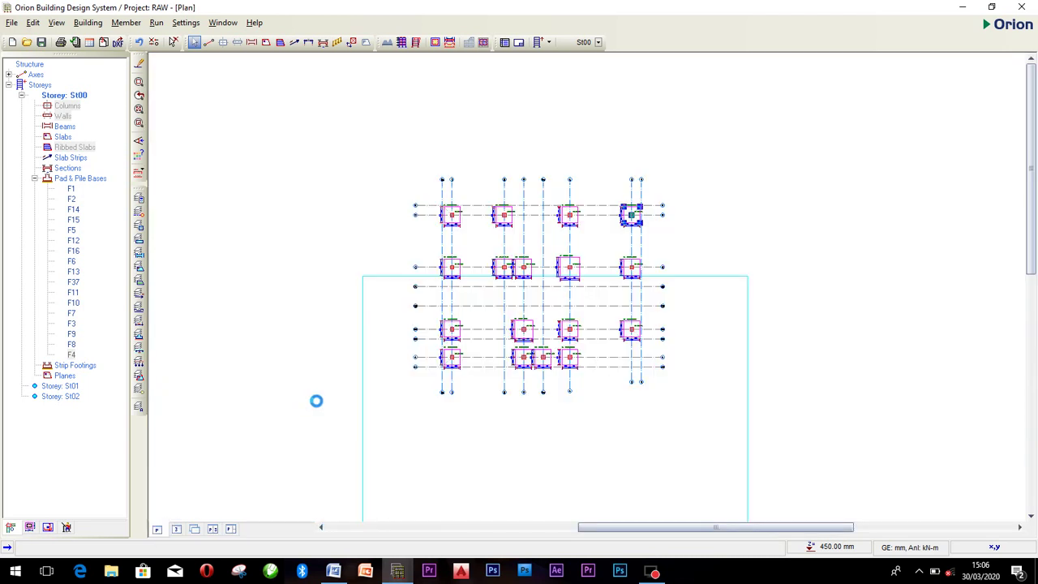
scroll(424, 370, up, 8)
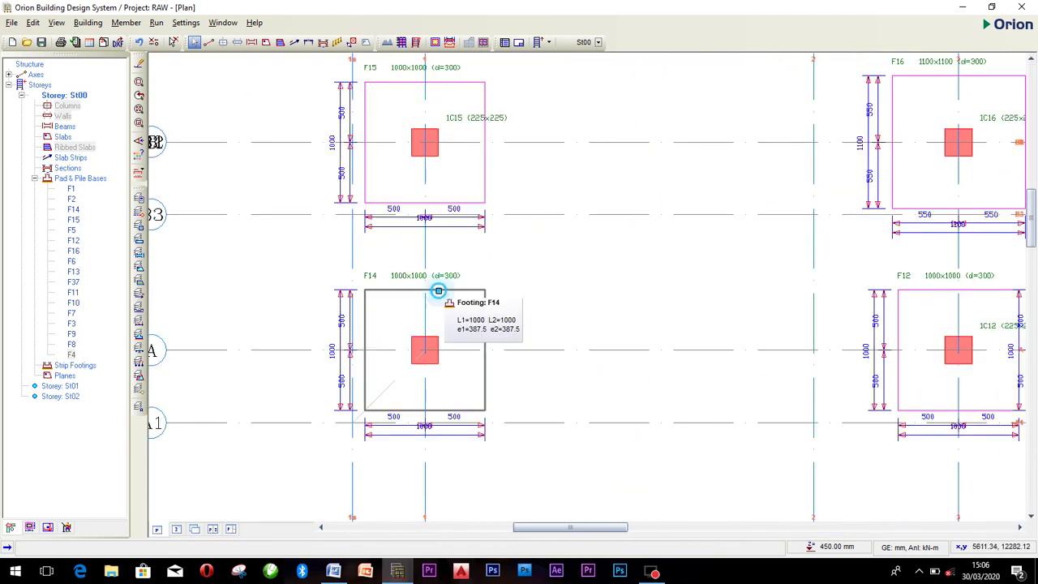
click(438, 291)
right_click(438, 291)
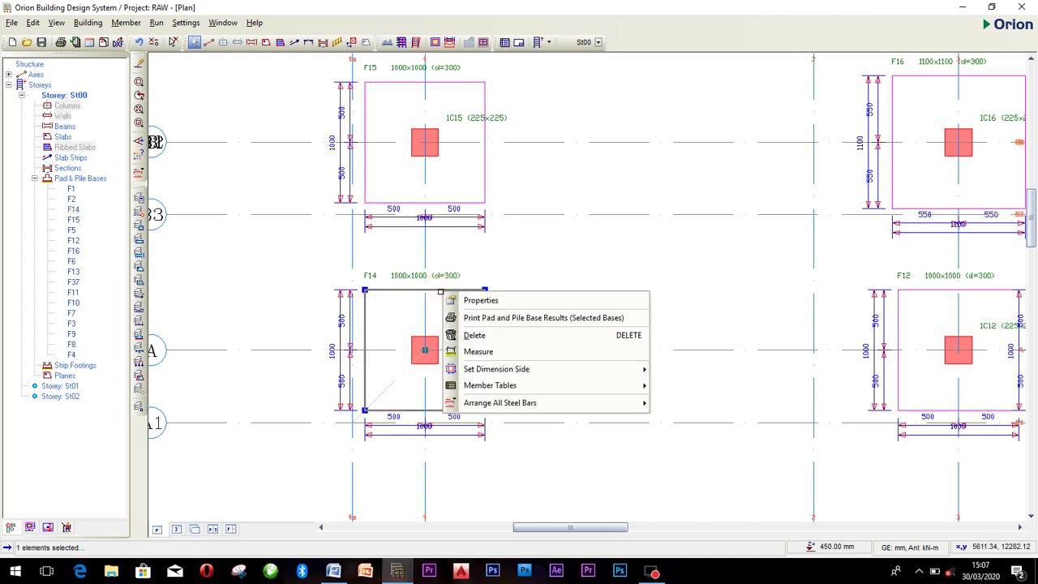
click(477, 317)
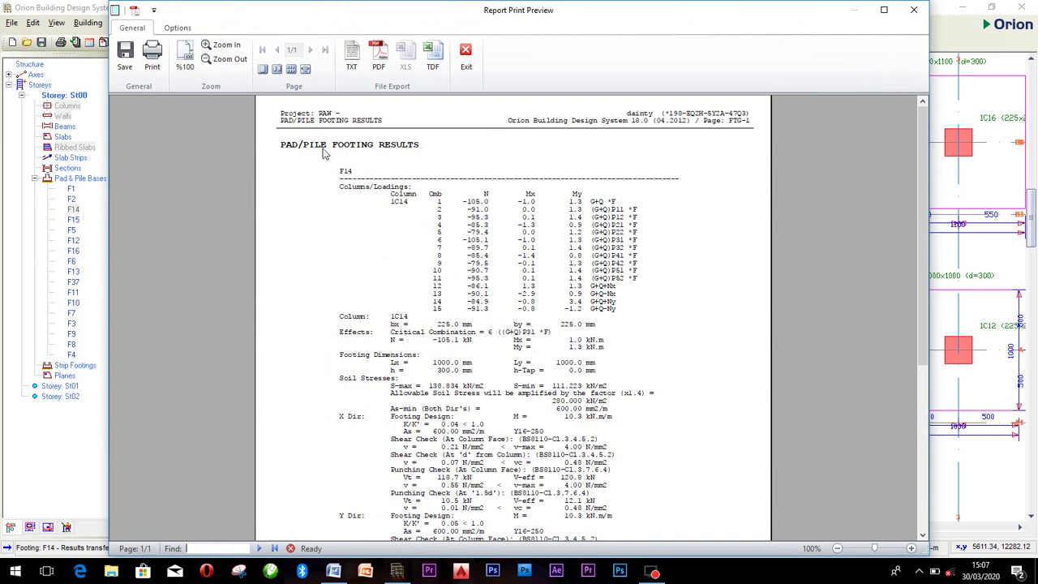
scroll(396, 158, down, 6)
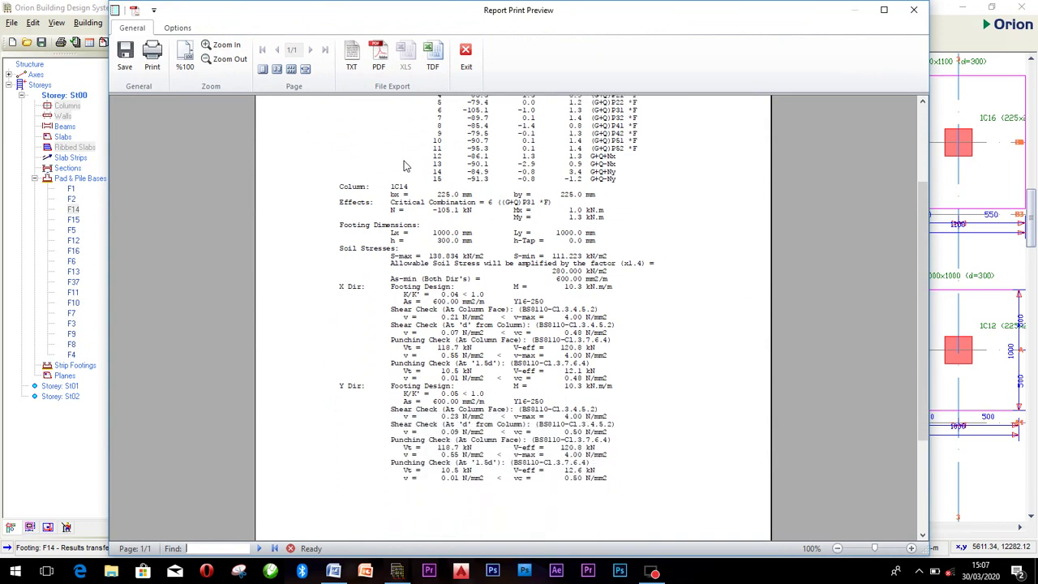
scroll(466, 215, up, 5)
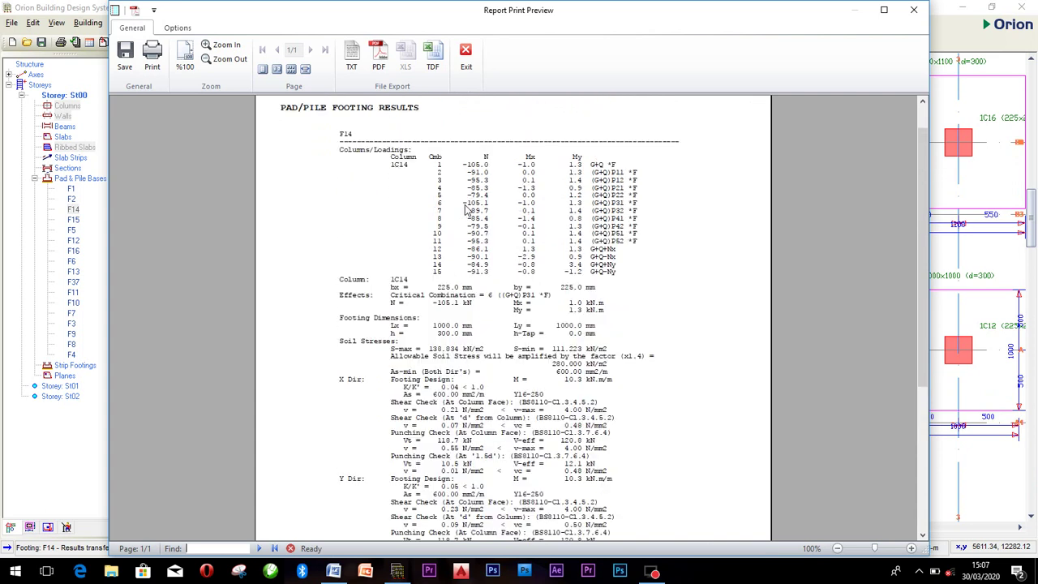
Step: Exit the F14 report preview and select footing F14 in the structure tree
scroll(465, 209, down, 1)
scroll(466, 61, up, 2)
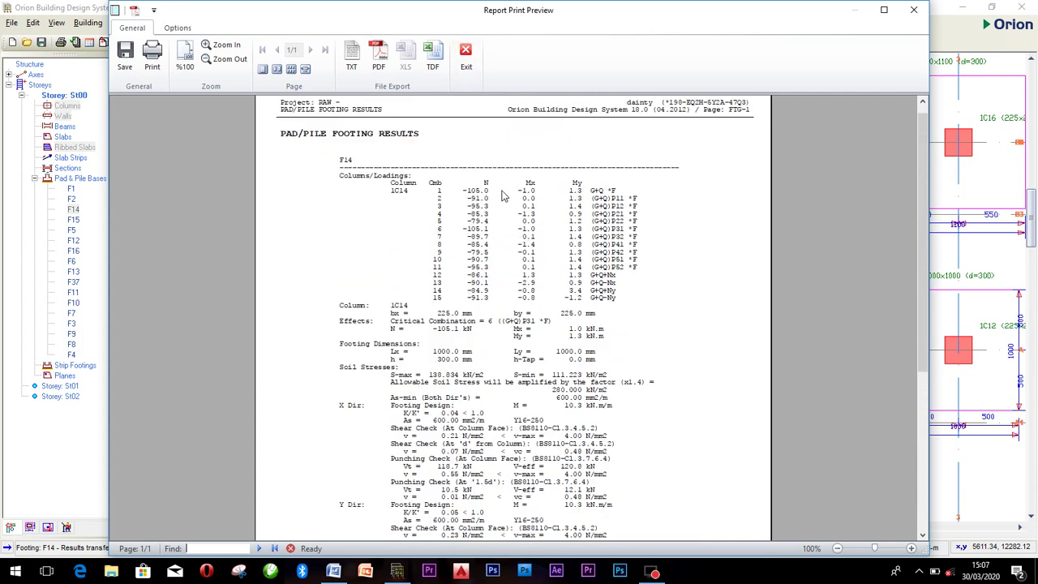
click(465, 55)
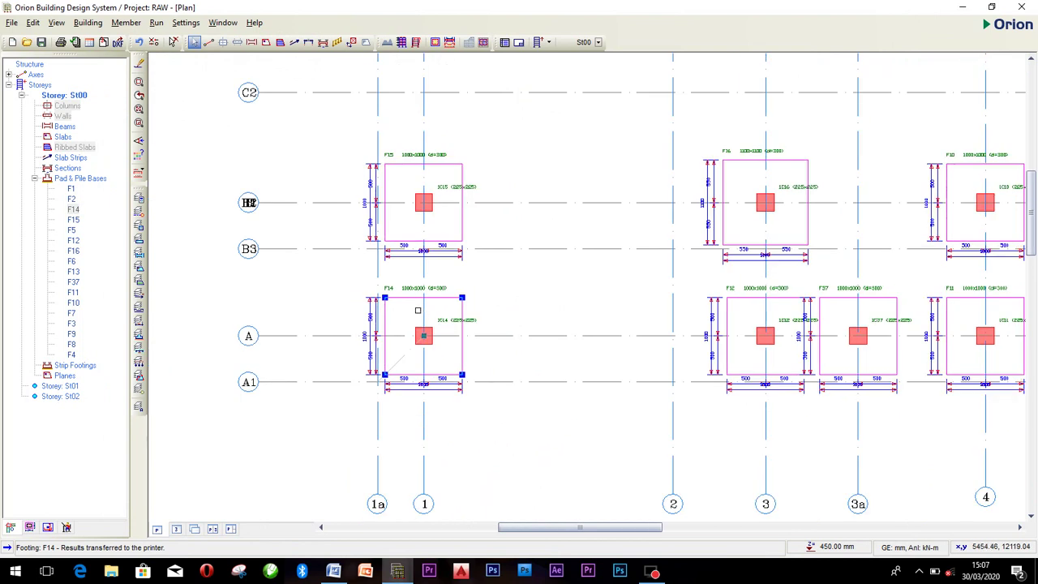
middle_drag(549, 285, 506, 289)
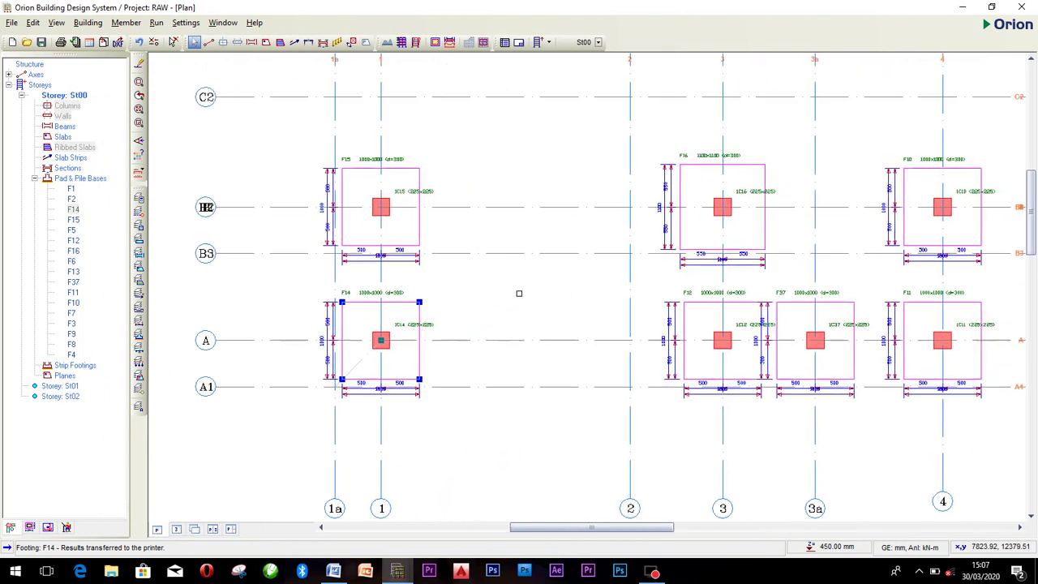
scroll(507, 289, down, 2)
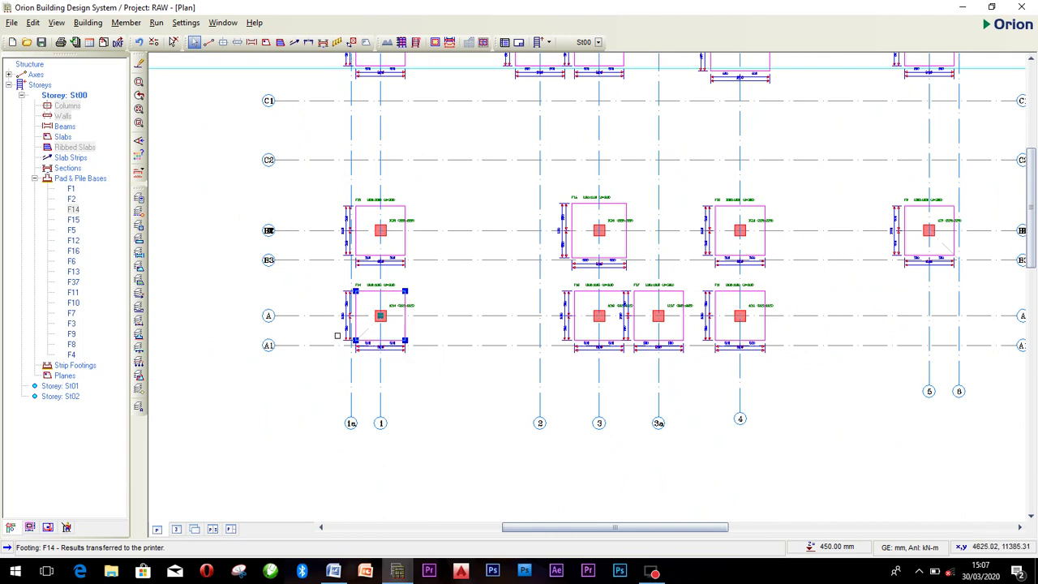
scroll(333, 338, up, 3)
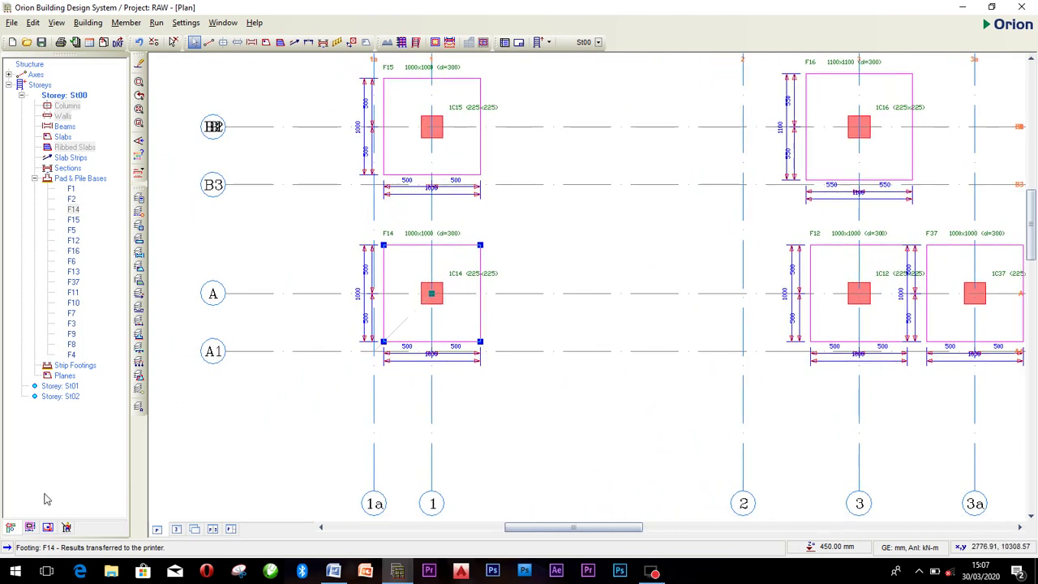
click(25, 509)
click(45, 511)
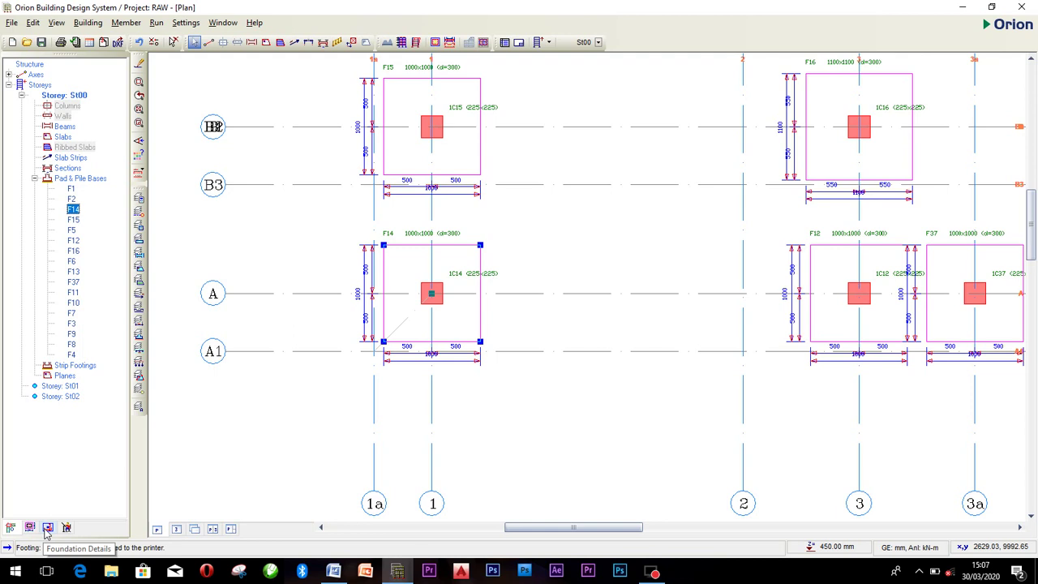
Step: Place footing F1's detail with a Steel Quantity Table at the upper-left of detail sheet 1
click(48, 528)
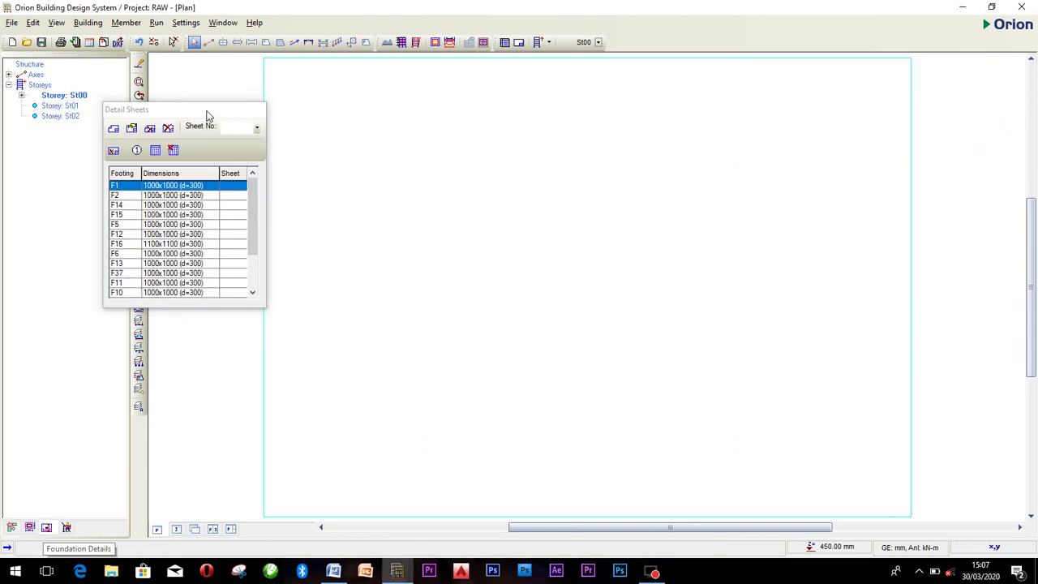
drag(204, 108, 237, 103)
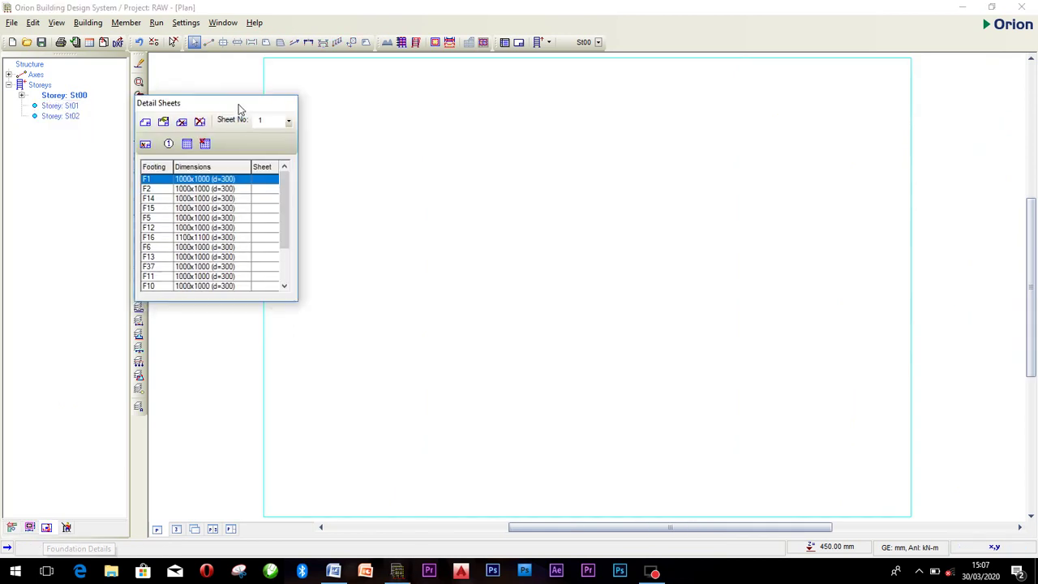
click(188, 144)
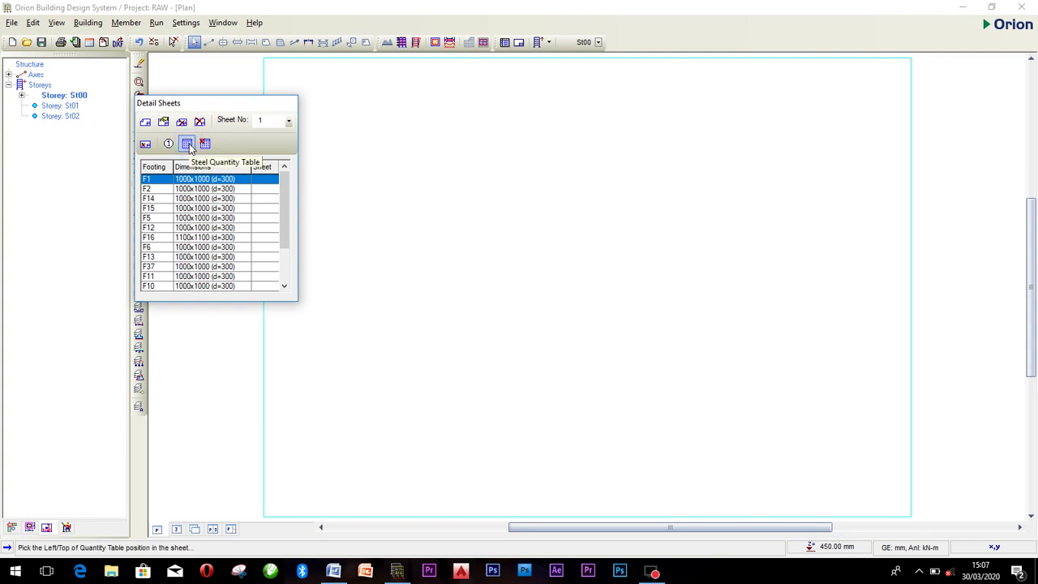
click(289, 122)
click(272, 131)
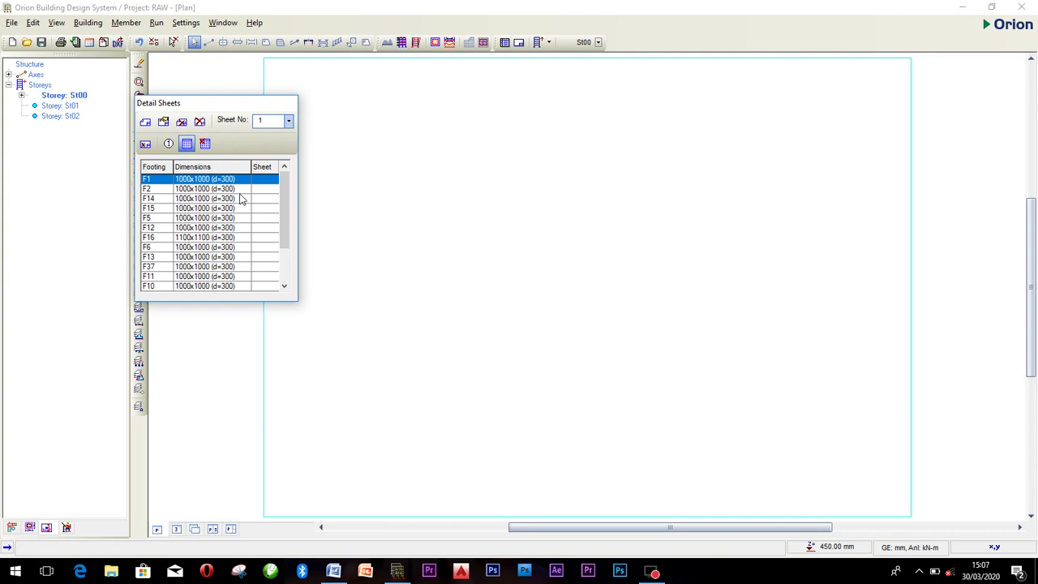
click(237, 180)
click(546, 245)
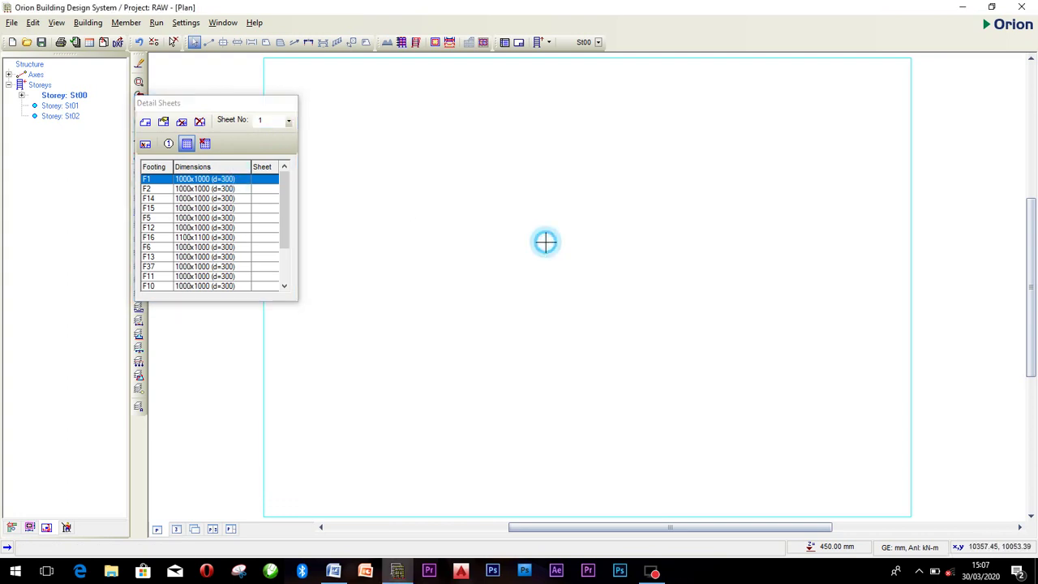
scroll(522, 223, down, 5)
scroll(515, 234, up, 4)
click(443, 206)
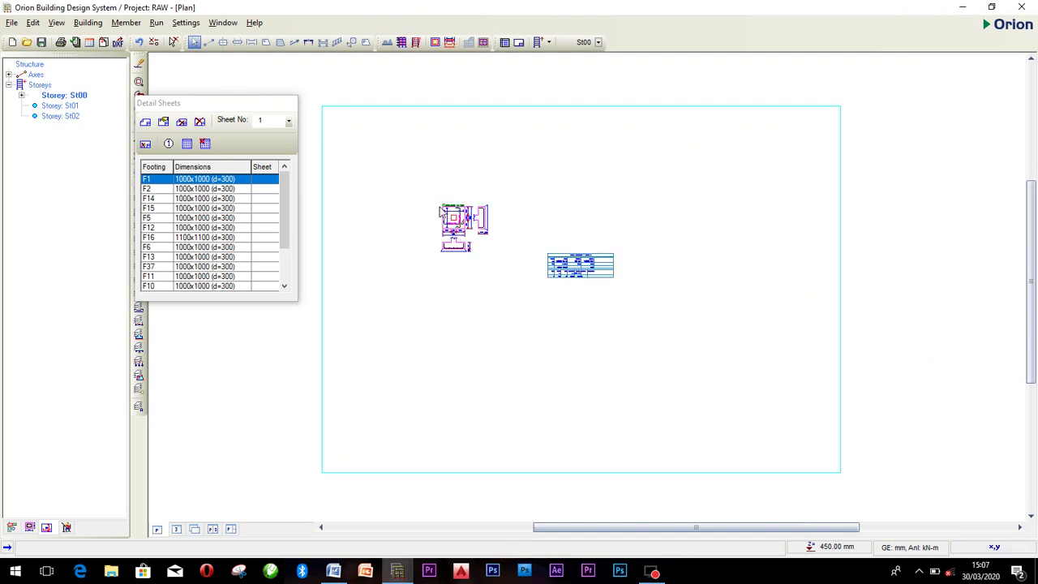
Step: Zoom in on footing F1's reinforcement detail drawing on detail sheet 1
scroll(462, 223, up, 5)
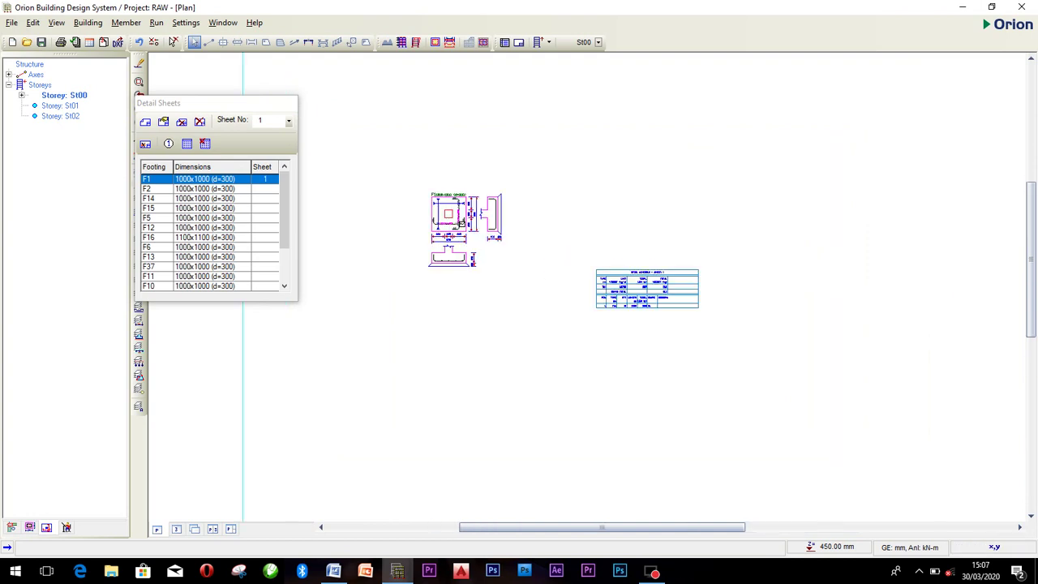
scroll(520, 242, down, 2)
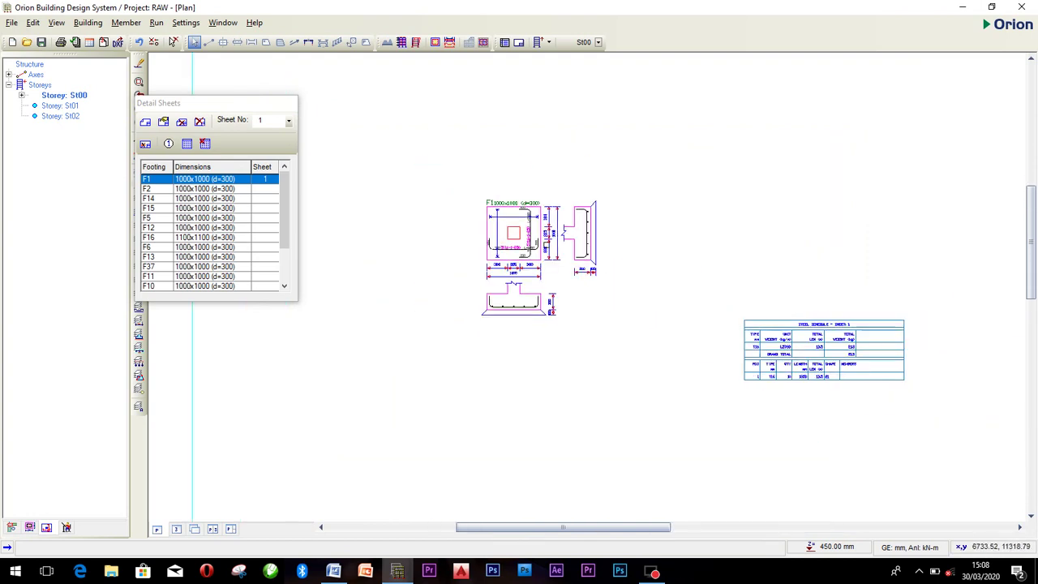
scroll(539, 237, up, 2)
scroll(510, 233, up, 1)
scroll(571, 238, up, 2)
scroll(571, 238, up, 1)
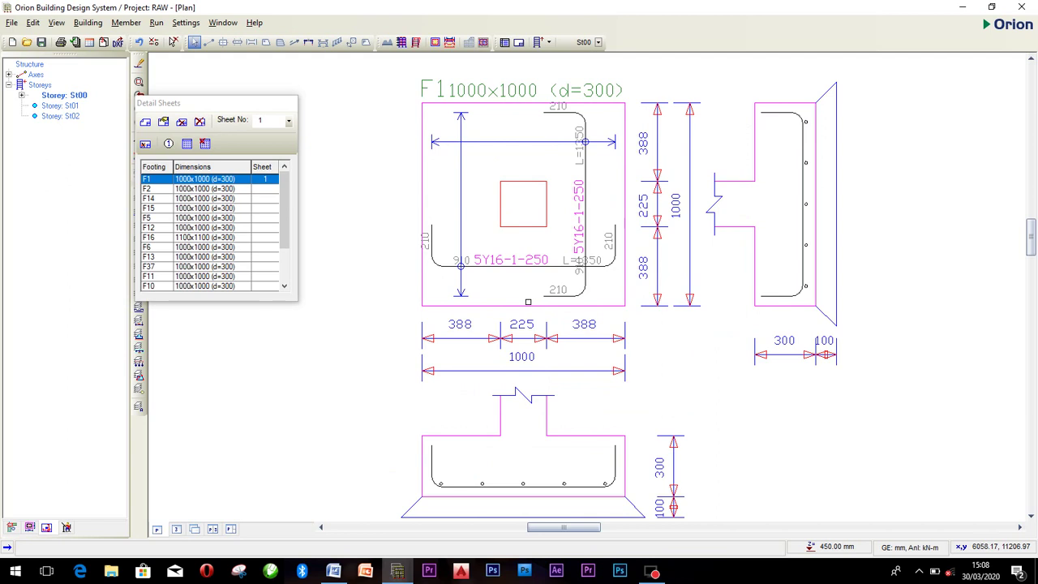
scroll(475, 233, up, 2)
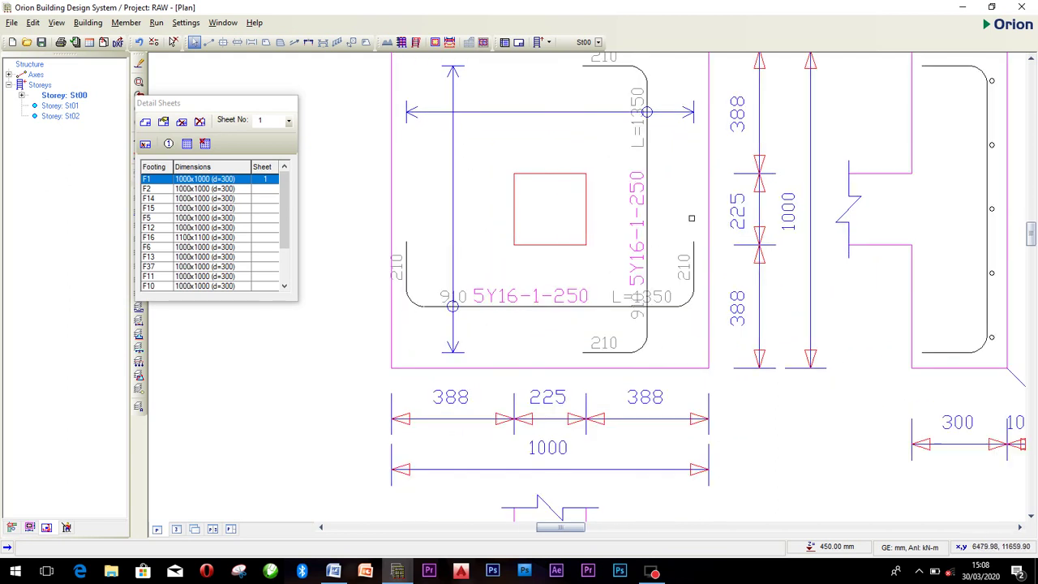
scroll(692, 217, down, 4)
scroll(641, 219, up, 3)
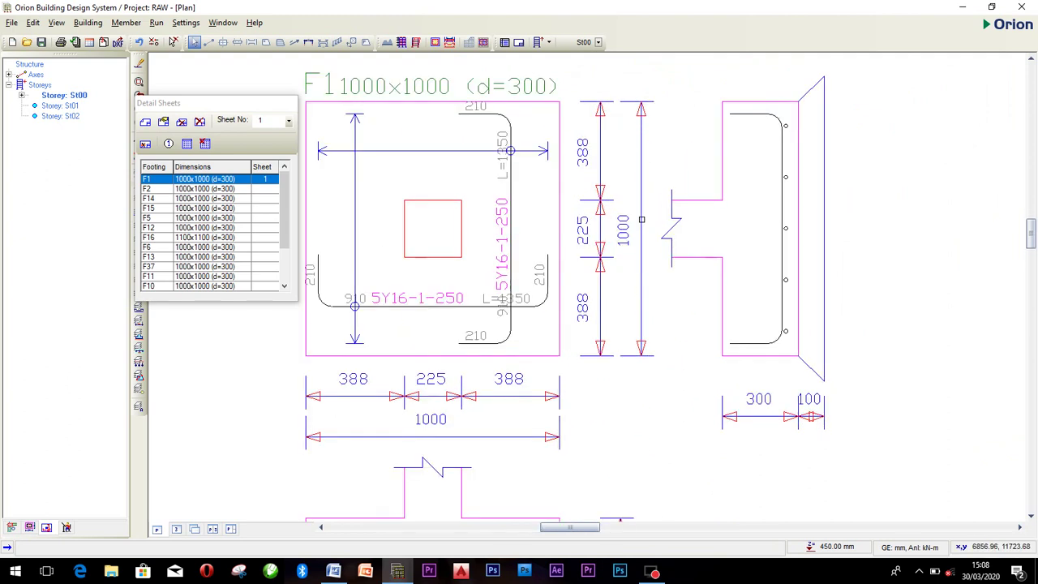
scroll(640, 219, up, 1)
scroll(627, 228, down, 2)
scroll(572, 282, down, 1)
scroll(478, 455, up, 4)
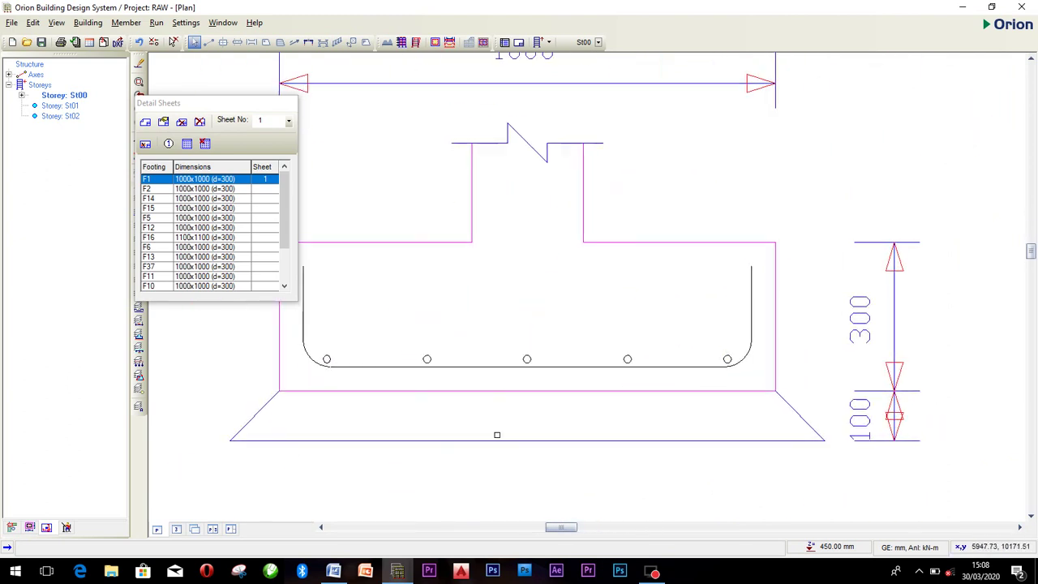
Step: Pan to show the F1 section, the plan with 5Y16-1-250 bar labels, the title and dimensions
middle_drag(581, 426, 558, 429)
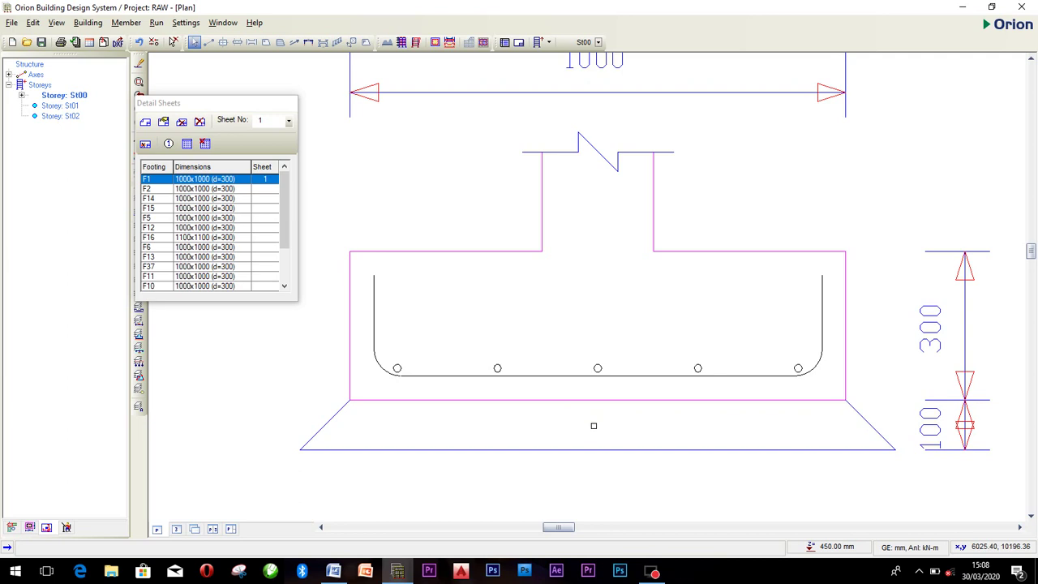
middle_drag(580, 175, 543, 361)
middle_drag(556, 276, 556, 340)
middle_drag(528, 232, 534, 395)
scroll(533, 395, up, 6)
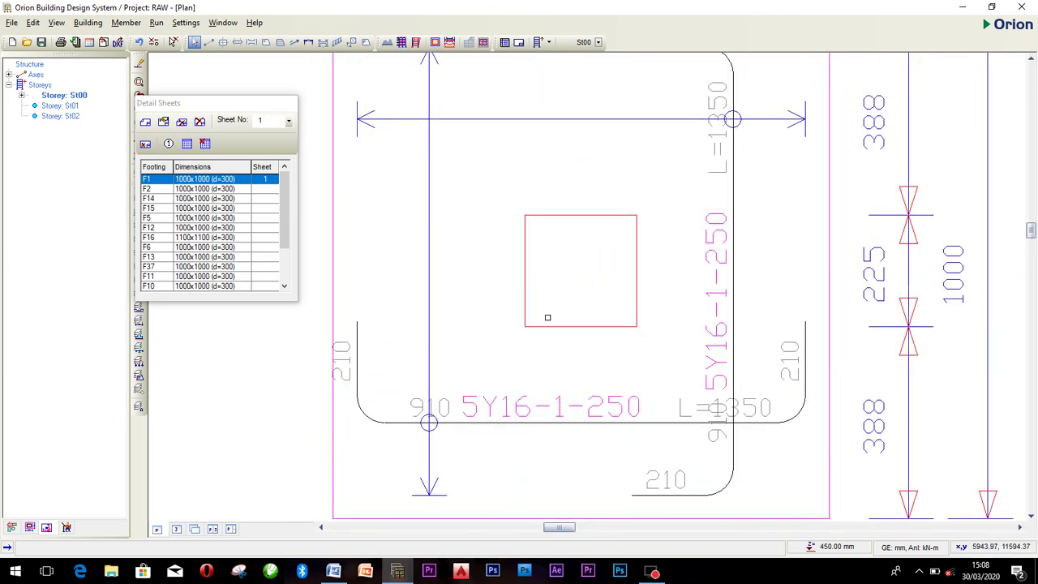
scroll(547, 377, up, 2)
scroll(699, 366, down, 2)
mouse_move(699, 366)
middle_down()
mouse_move(577, 302)
mouse_move(465, 268)
middle_up()
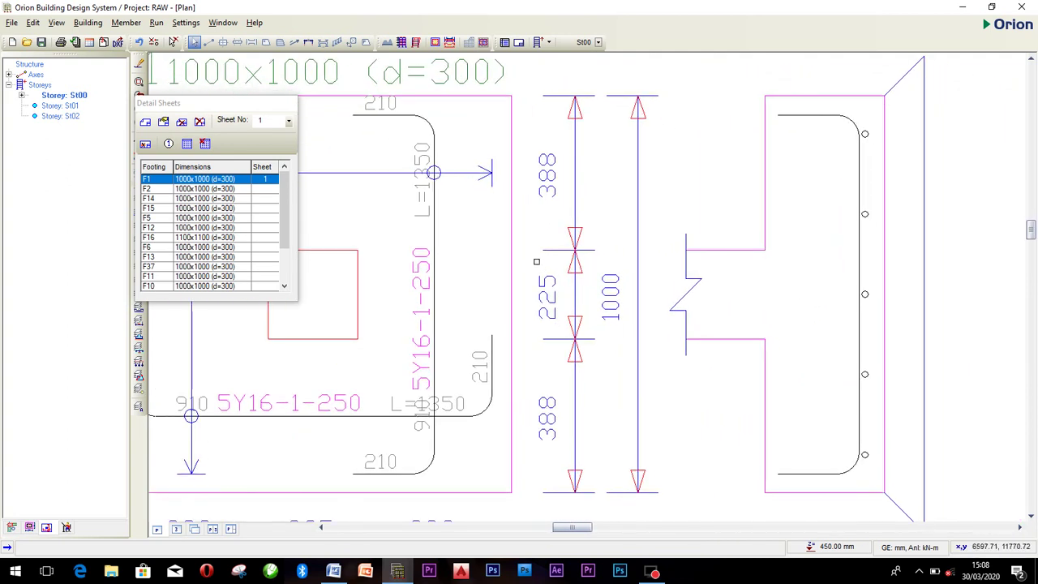
scroll(536, 262, down, 2)
scroll(598, 315, down, 5)
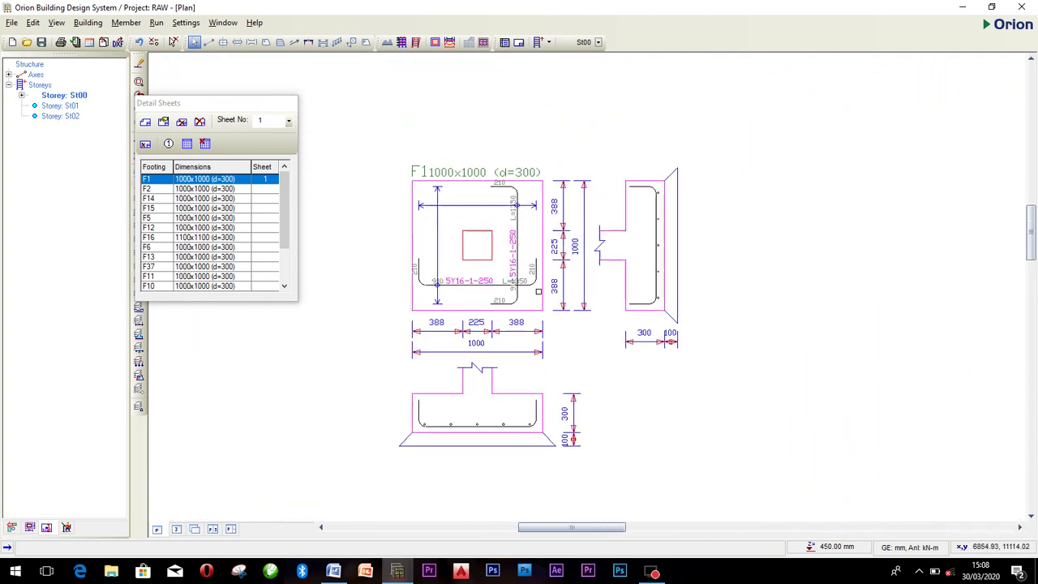
scroll(558, 274, down, 2)
middle_drag(861, 399, 728, 366)
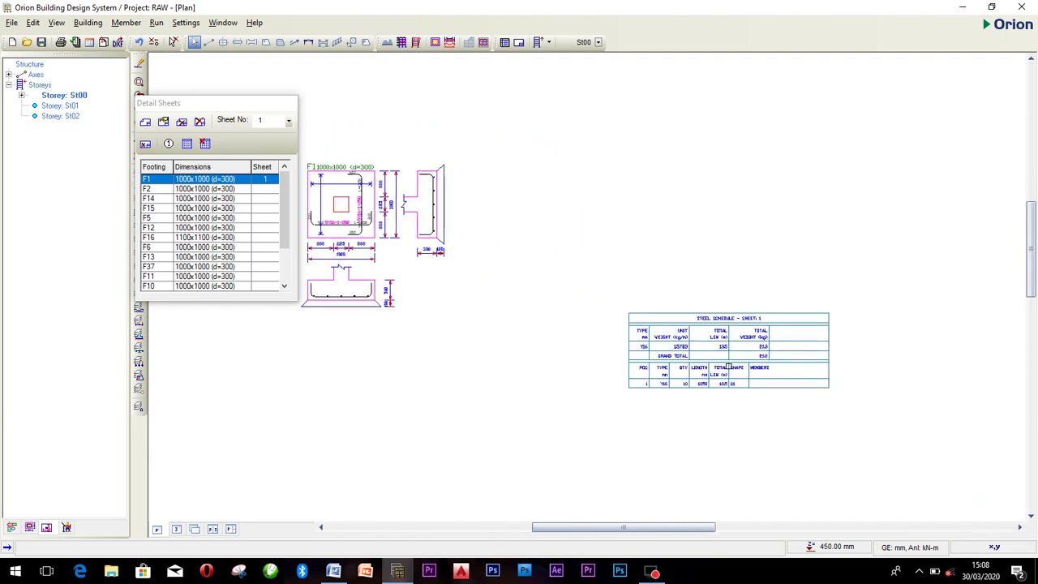
scroll(729, 367, up, 4)
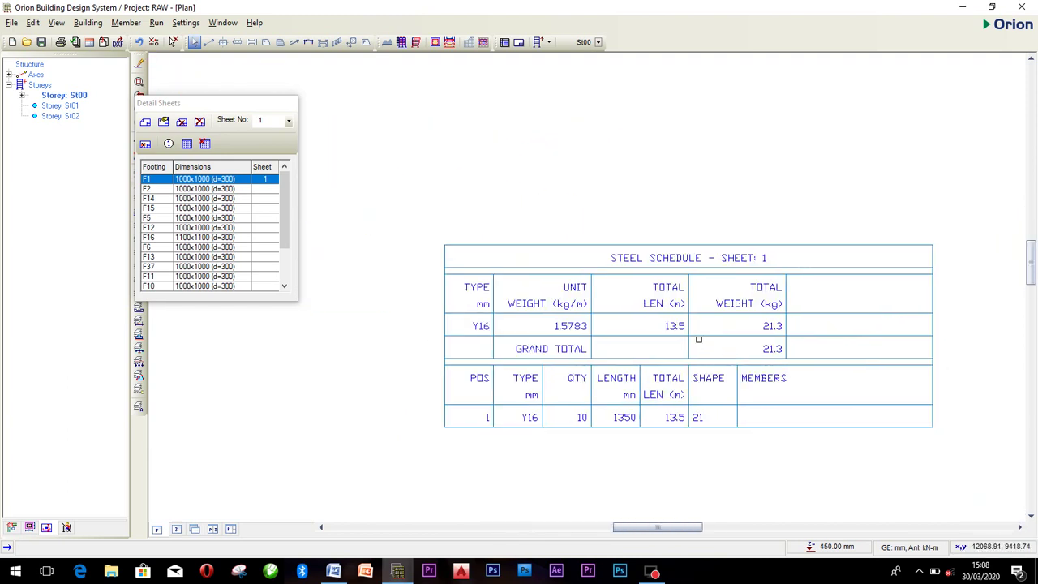
scroll(615, 362, up, 1)
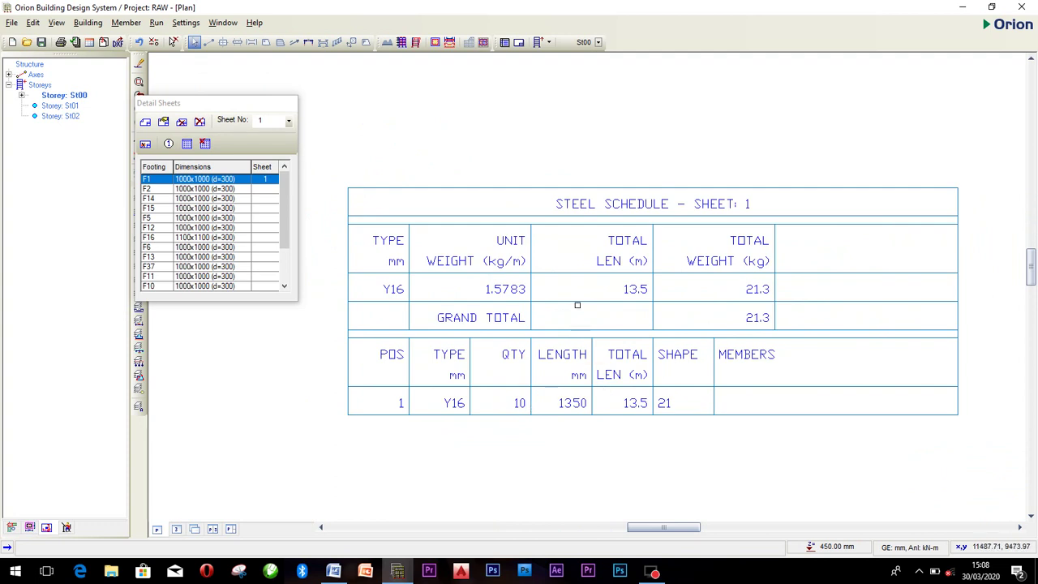
middle_drag(577, 305, 597, 299)
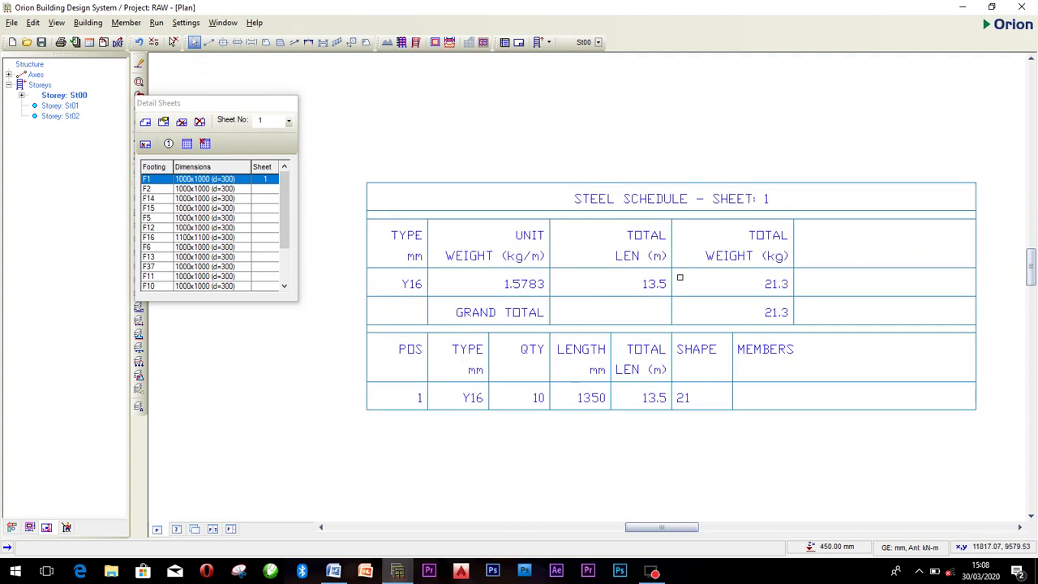
scroll(651, 379, up, 1)
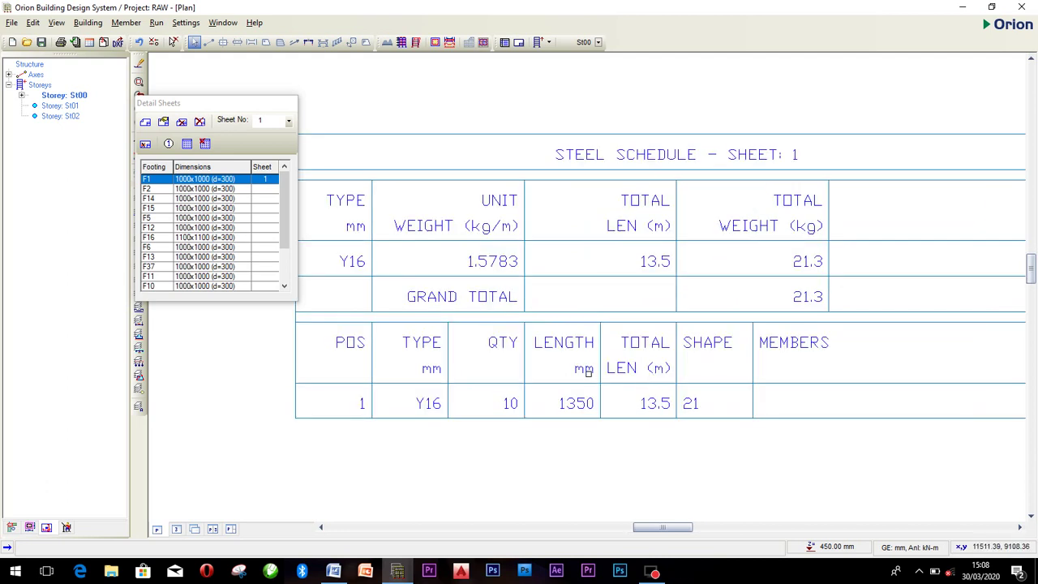
middle_drag(593, 376, 635, 395)
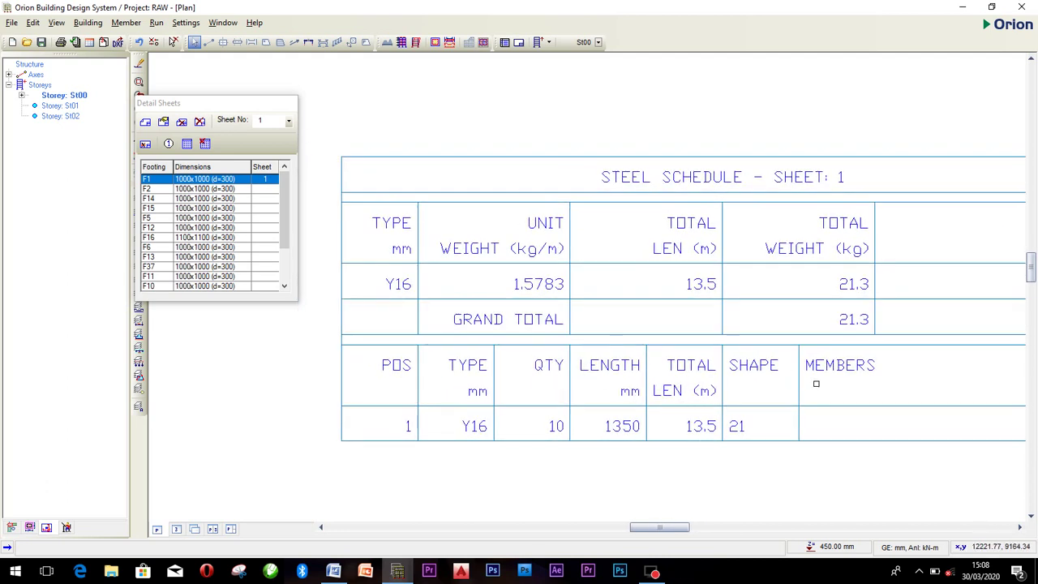
scroll(493, 371, down, 5)
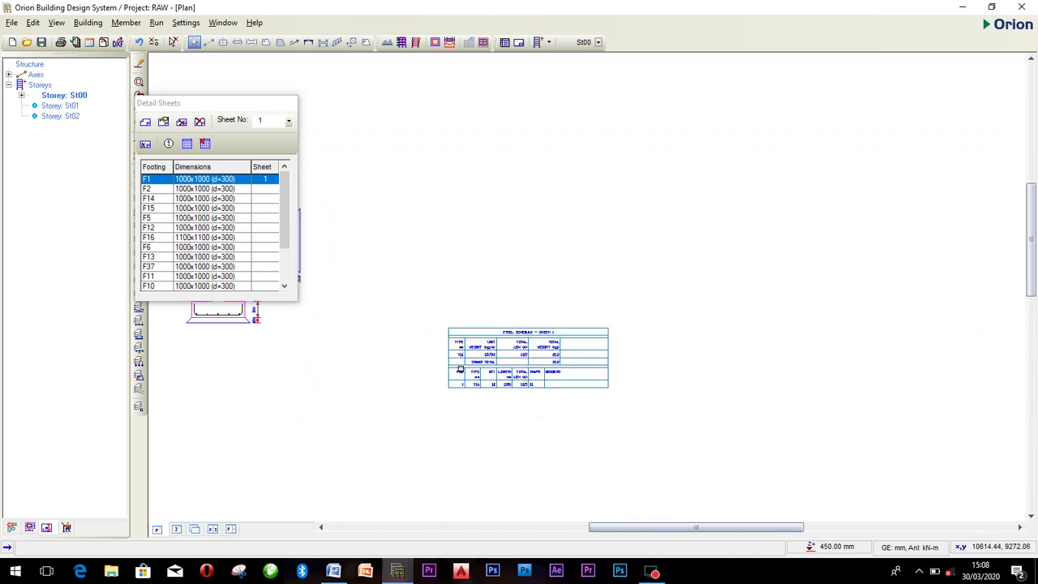
middle_drag(359, 371, 480, 370)
scroll(504, 345, up, 6)
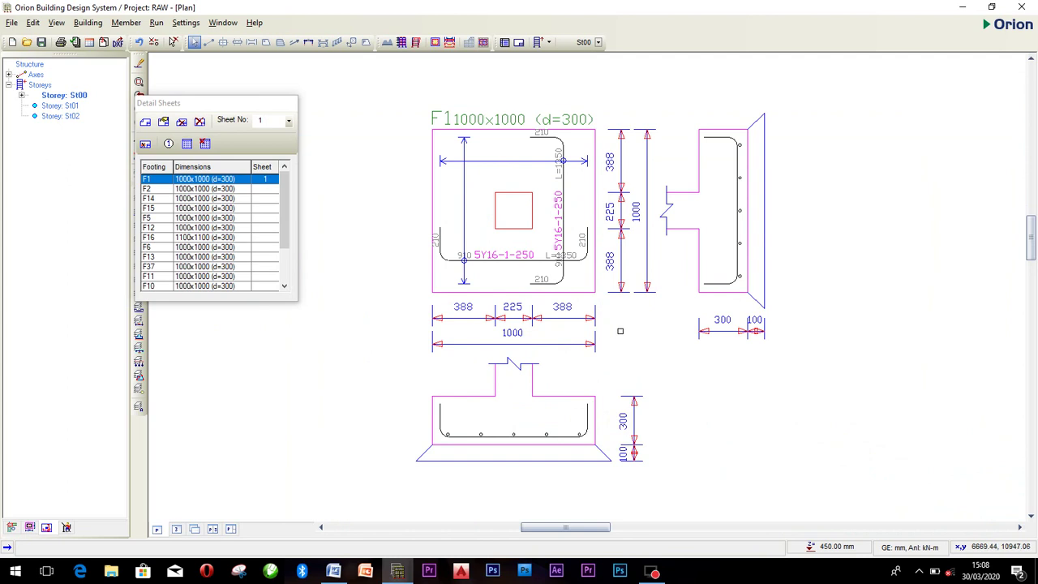
scroll(622, 331, up, 1)
scroll(625, 332, down, 2)
scroll(560, 338, up, 2)
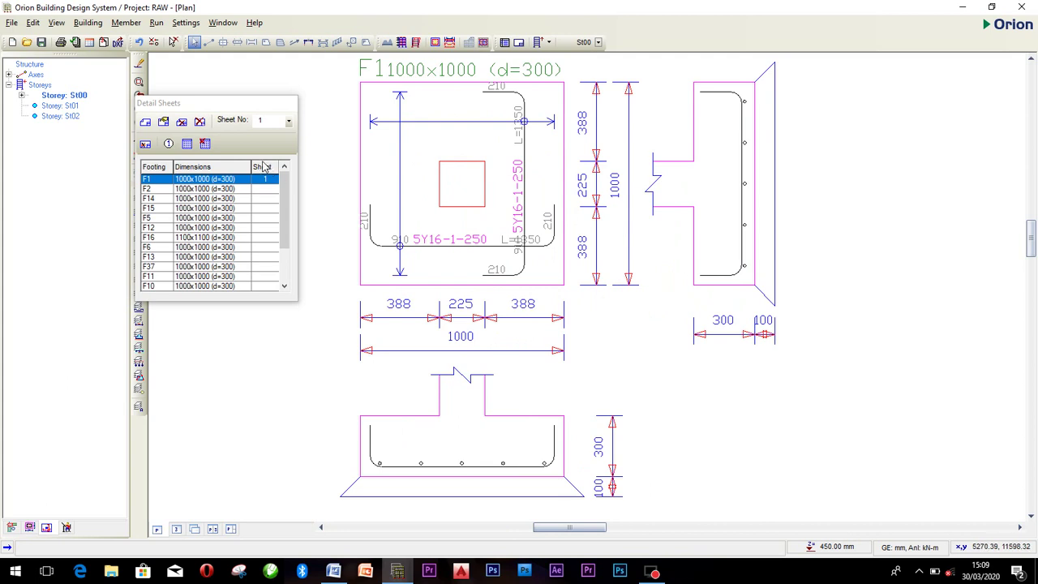
scroll(469, 196, up, 2)
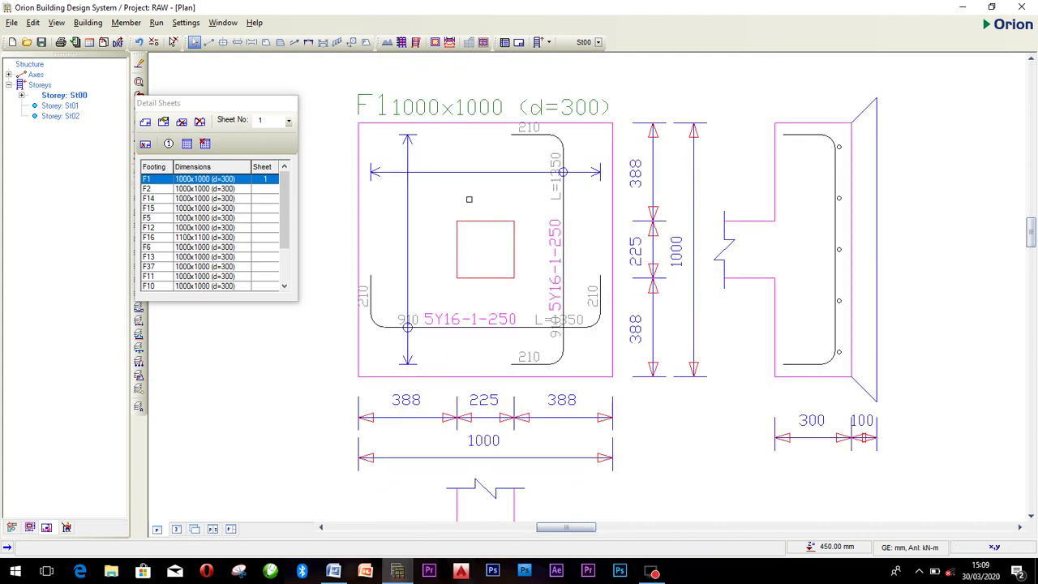
middle_drag(469, 197, 459, 229)
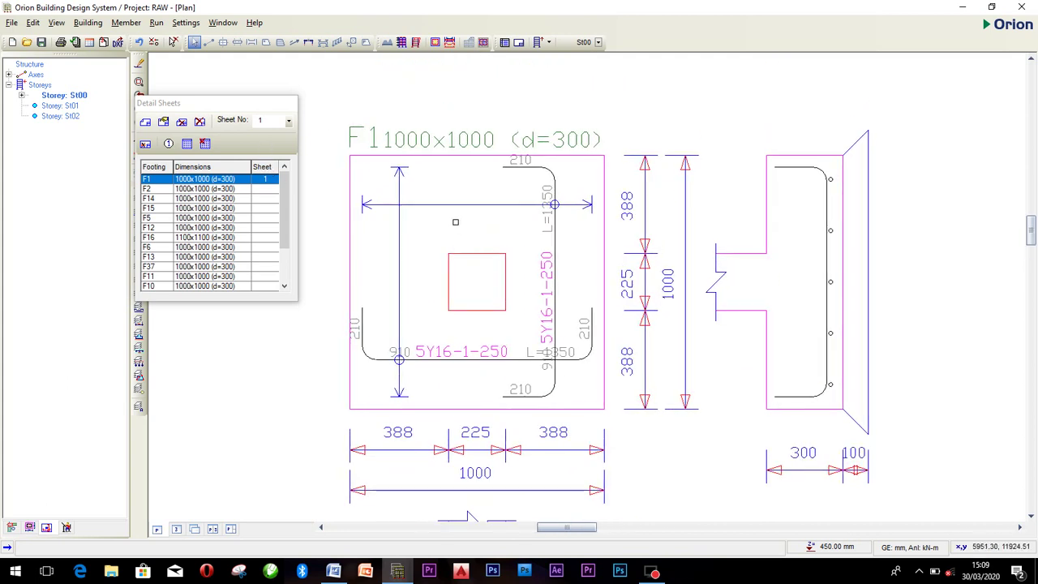
middle_drag(471, 249, 463, 234)
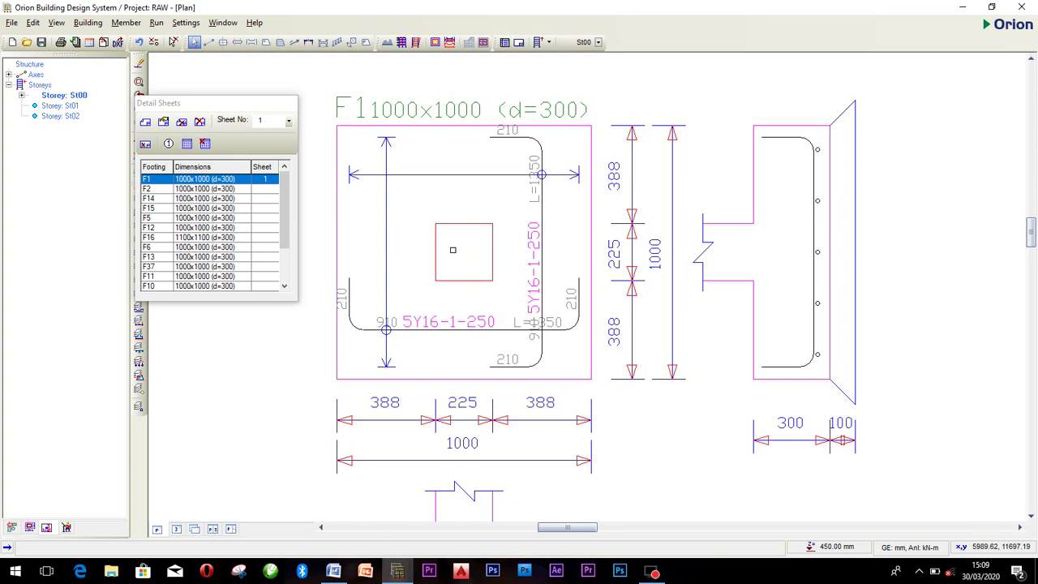
scroll(455, 251, down, 1)
scroll(455, 251, up, 1)
Step: Close the Detail Sheets panel and the 3D window
click(175, 530)
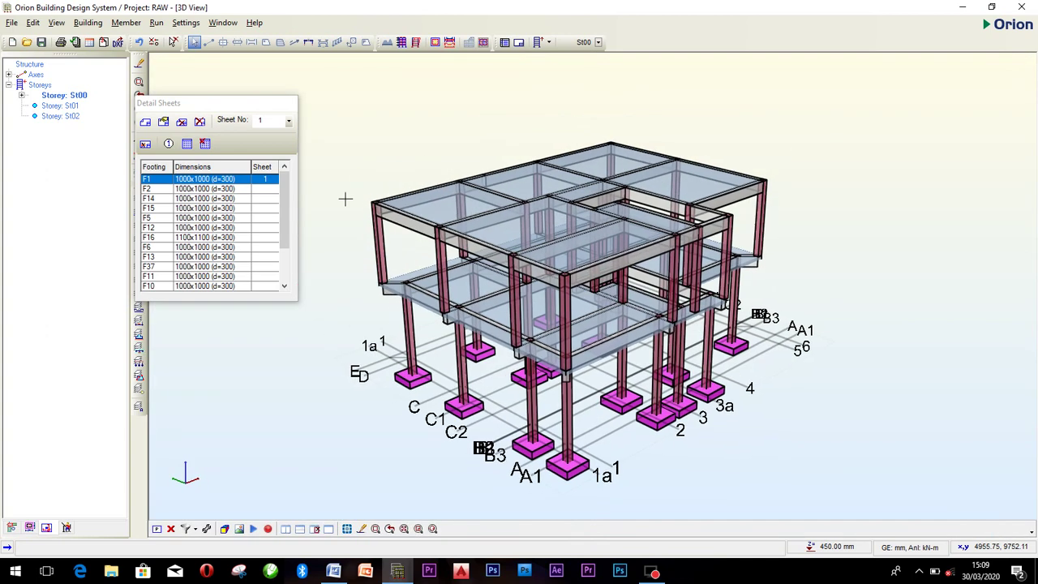
click(13, 529)
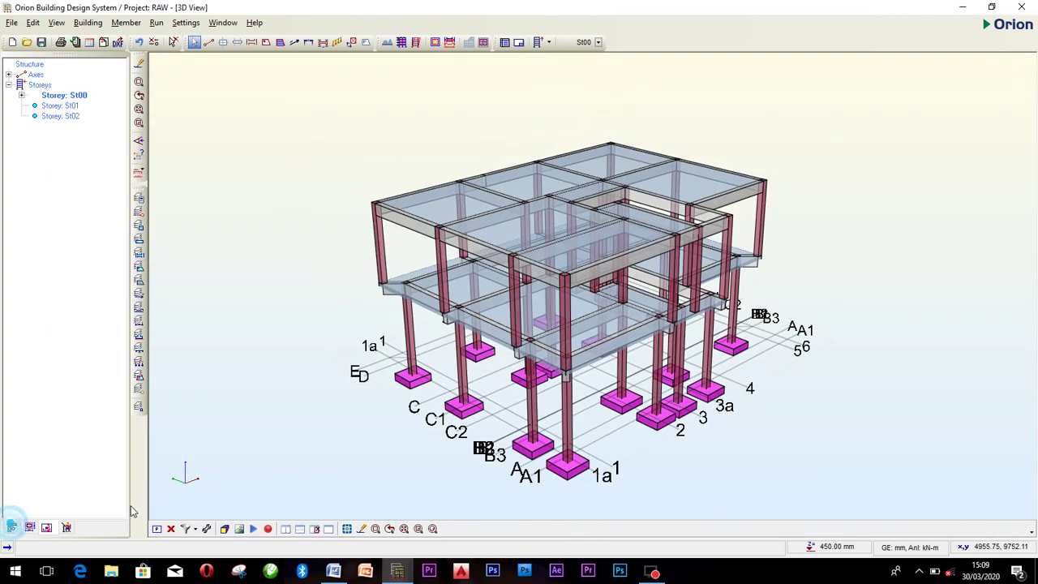
click(170, 529)
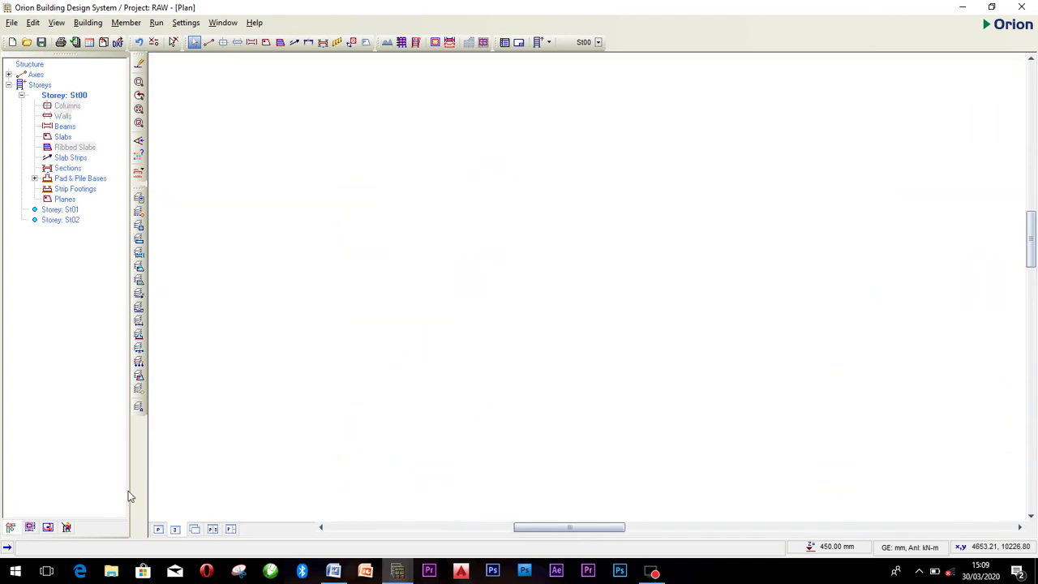
click(174, 529)
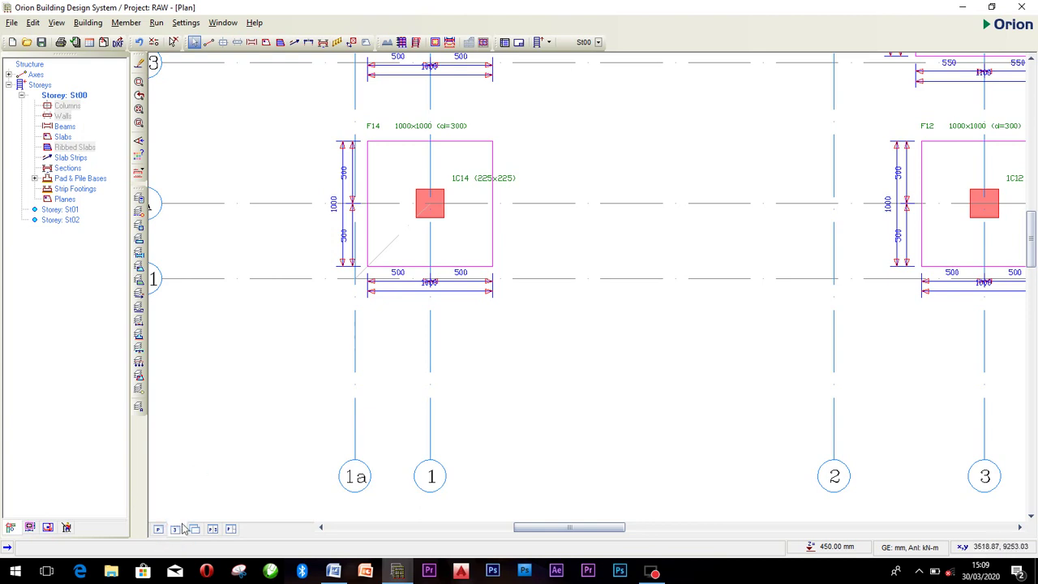
Step: Toggle storey St00's members in the structure tree so its footings and columns show
click(8, 523)
click(10, 527)
click(30, 528)
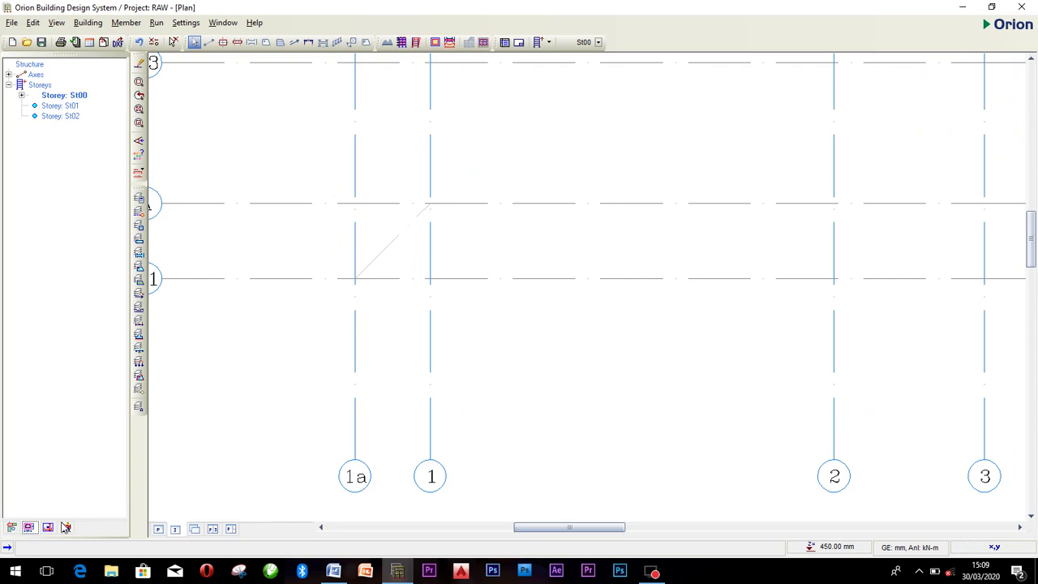
click(12, 527)
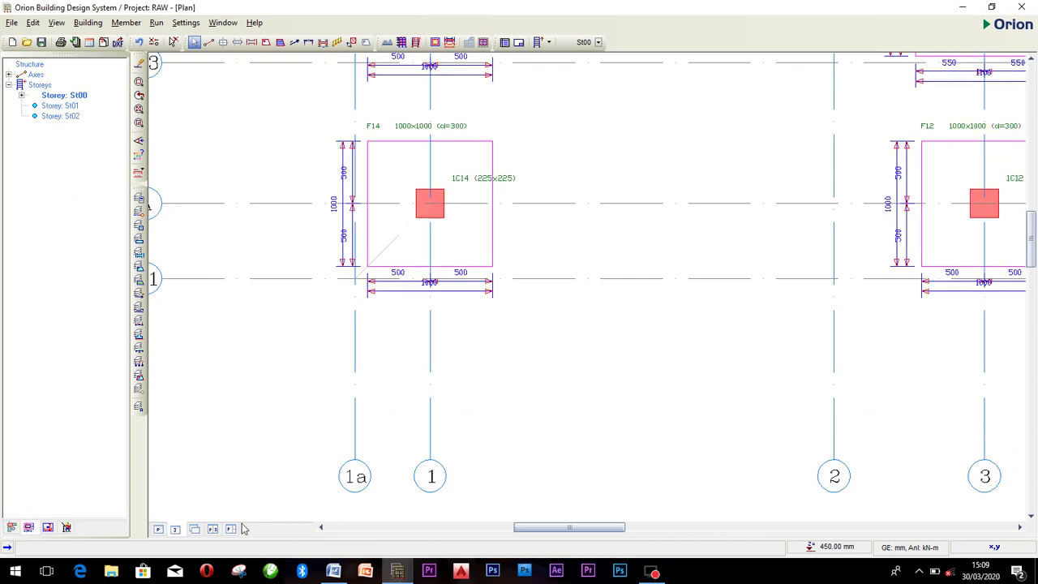
Step: Tile the windows back to a single Plan window of the whole storey
click(183, 528)
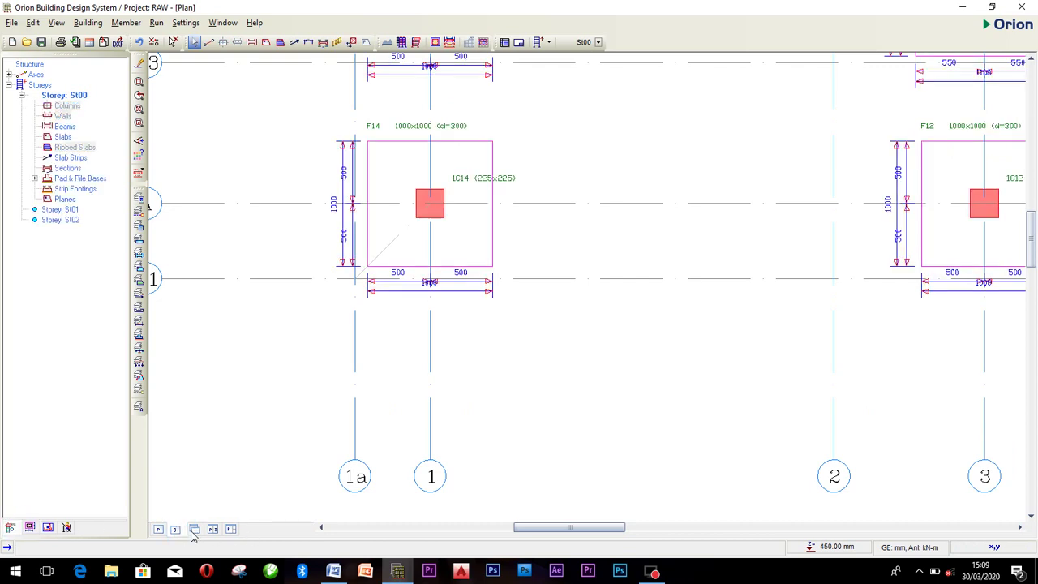
click(191, 529)
click(190, 529)
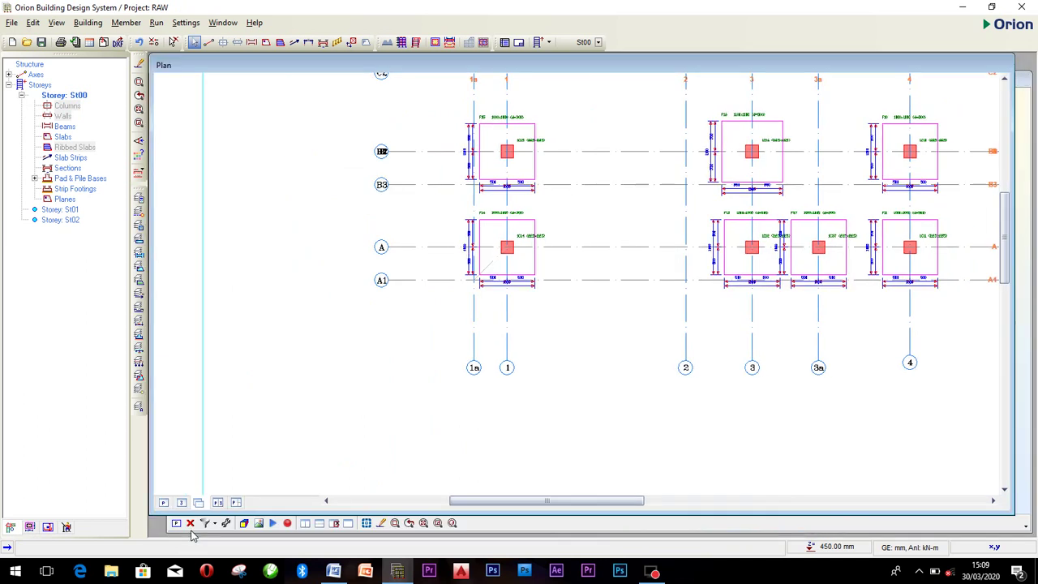
Step: Open the 3D model view and zoom and tilt toward the pad footings under the ground-storey columns
click(182, 502)
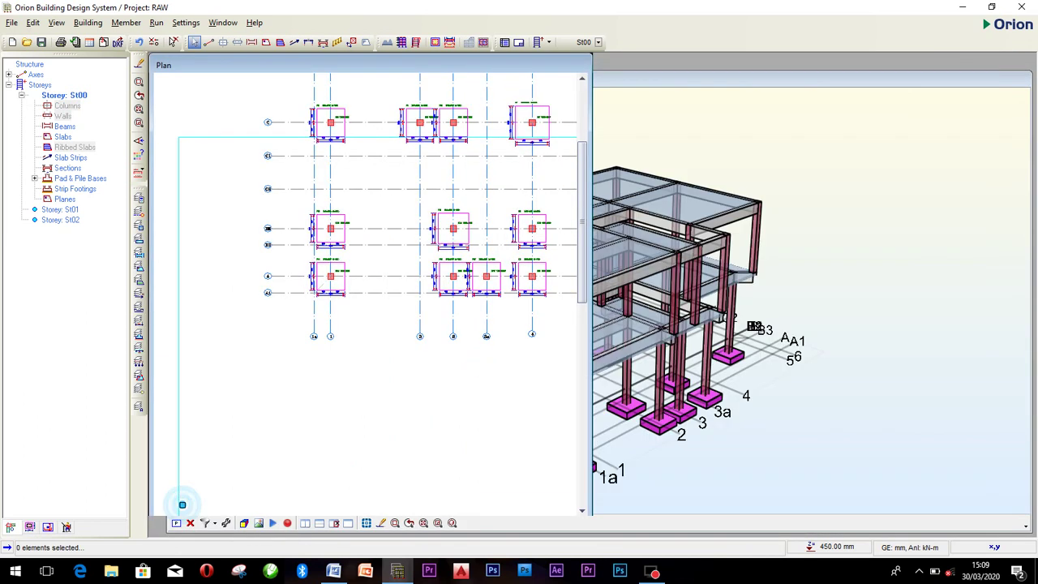
scroll(543, 428, up, 3)
scroll(487, 389, up, 3)
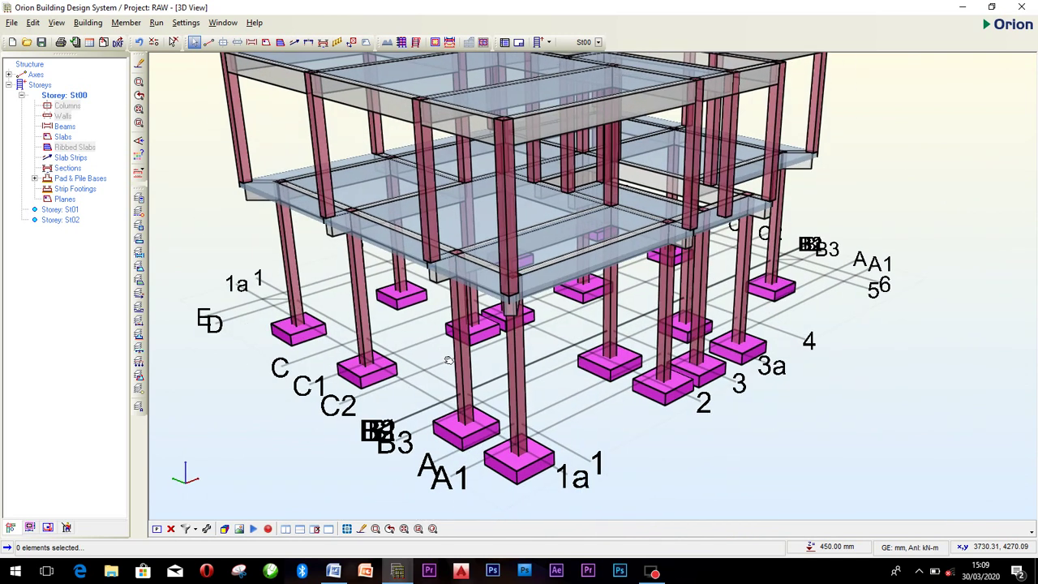
drag(486, 243, 554, 350)
scroll(544, 369, up, 1)
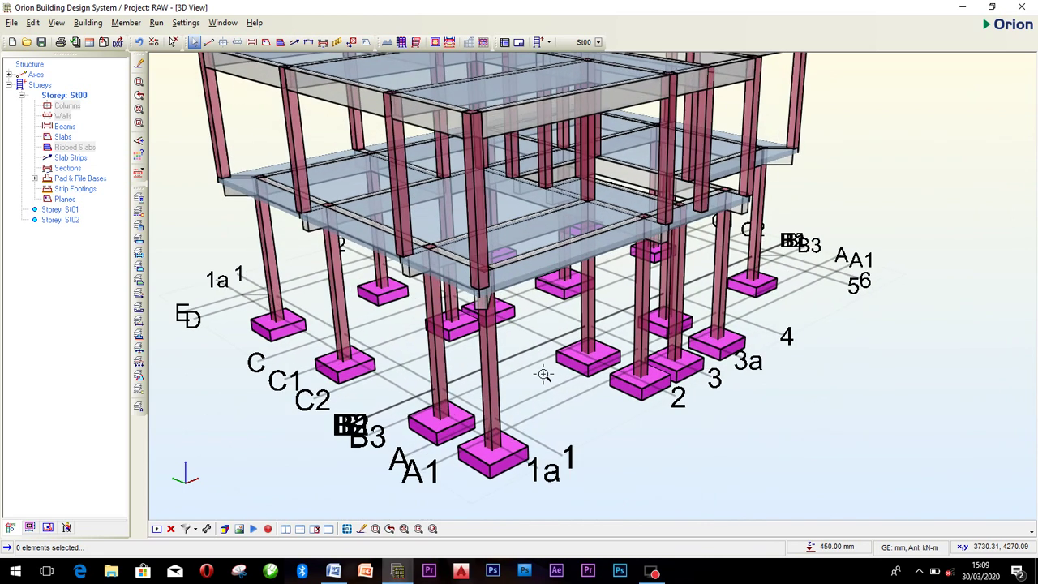